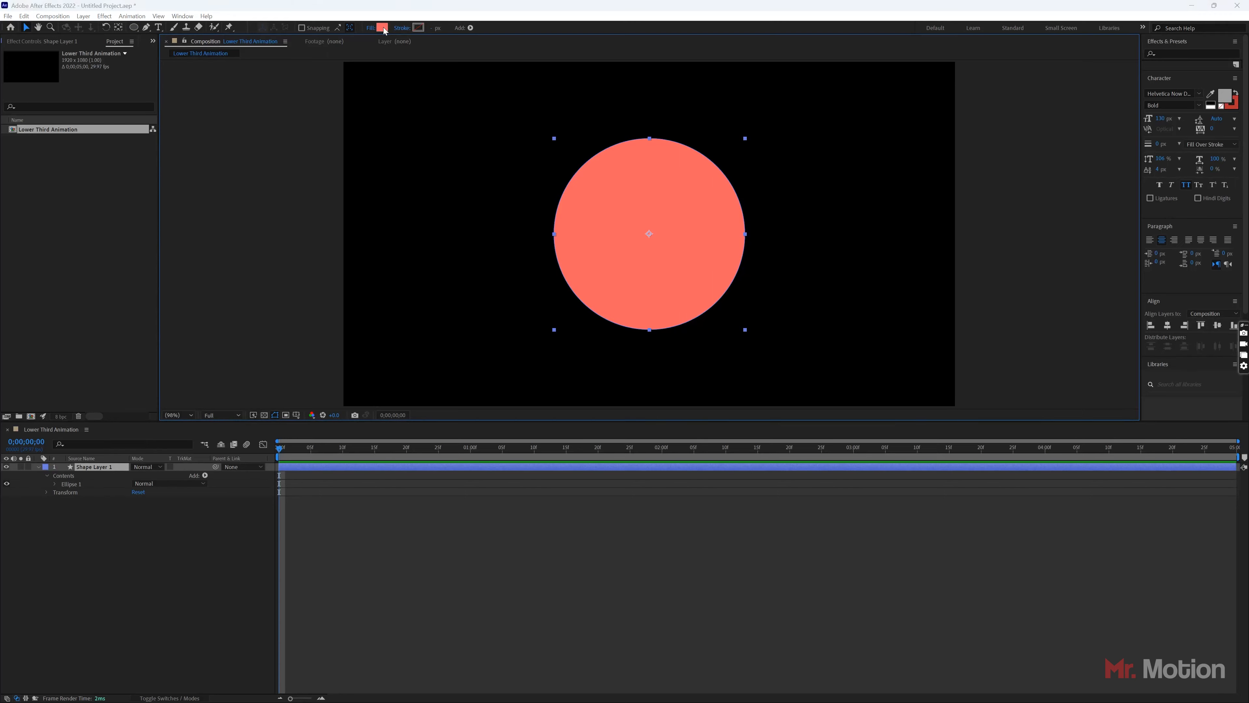
Remove the circle's fill by setting its fill type to None
left_click(384, 27)
left_click(489, 127)
left_click(370, 29)
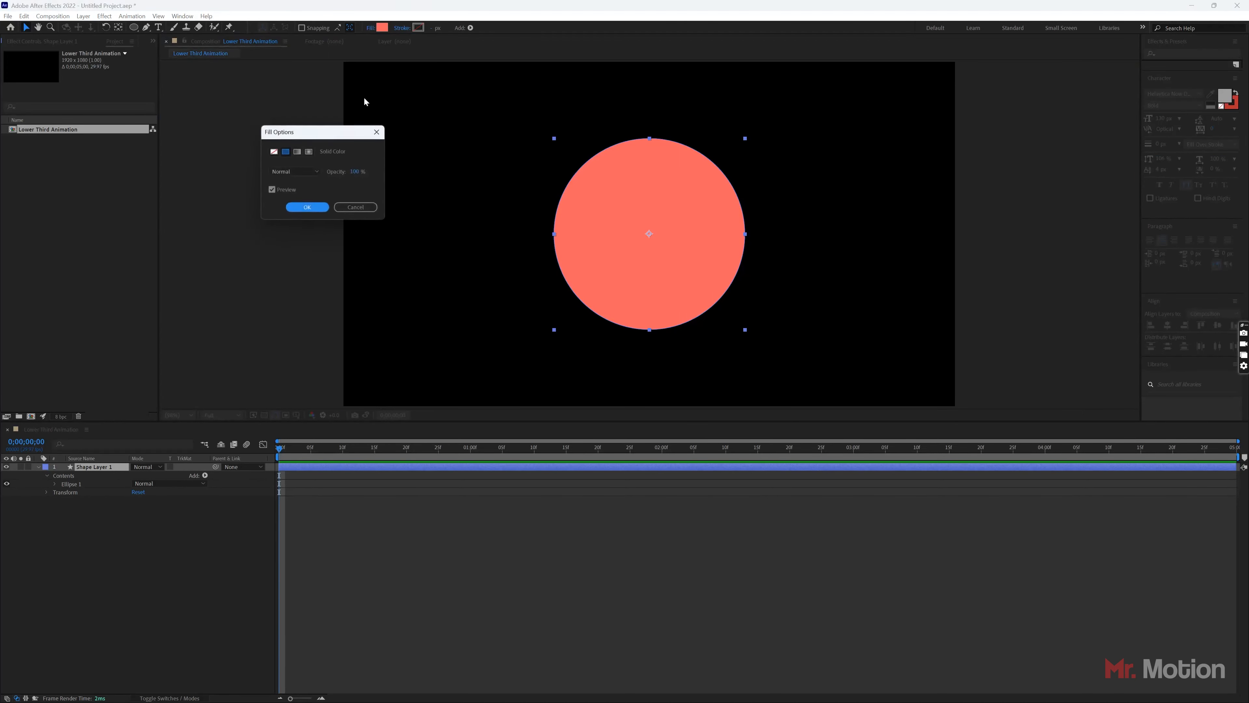
left_click(274, 152)
left_click(313, 211)
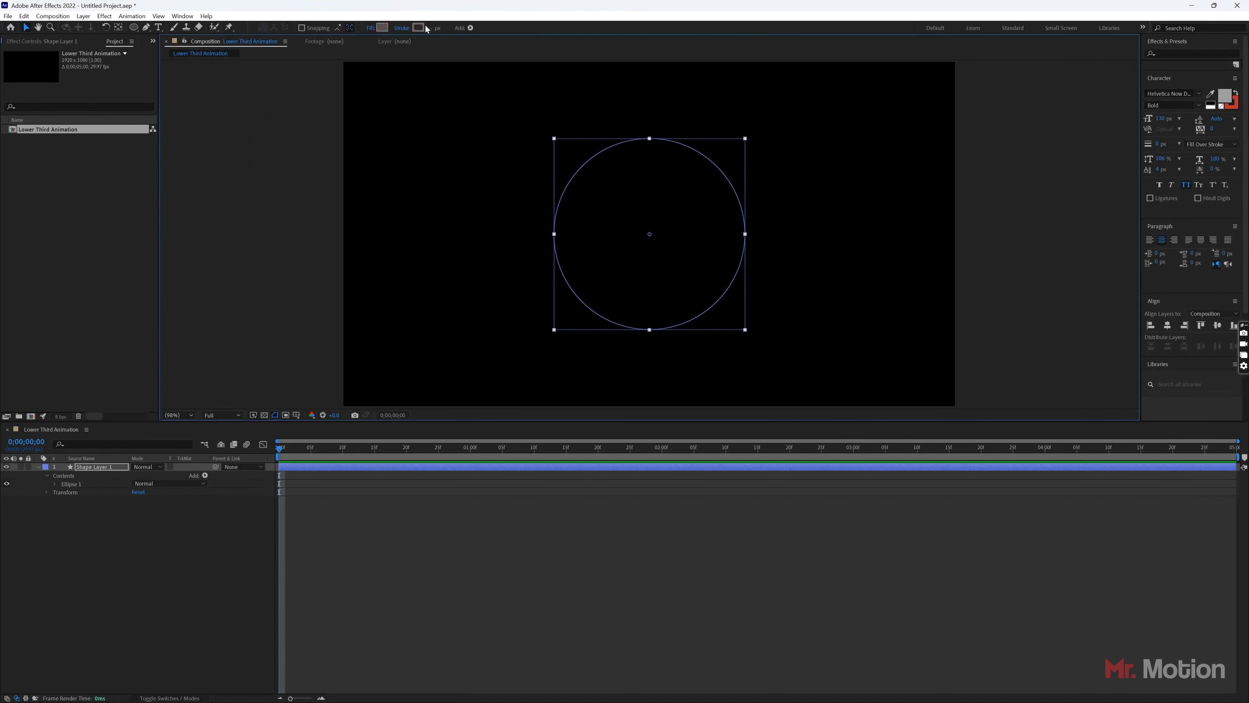
Give the circle a white (FFFFFF) stroke with a width of 8 px
left_click(420, 28)
left_click_drag(300, 145, 181, 62)
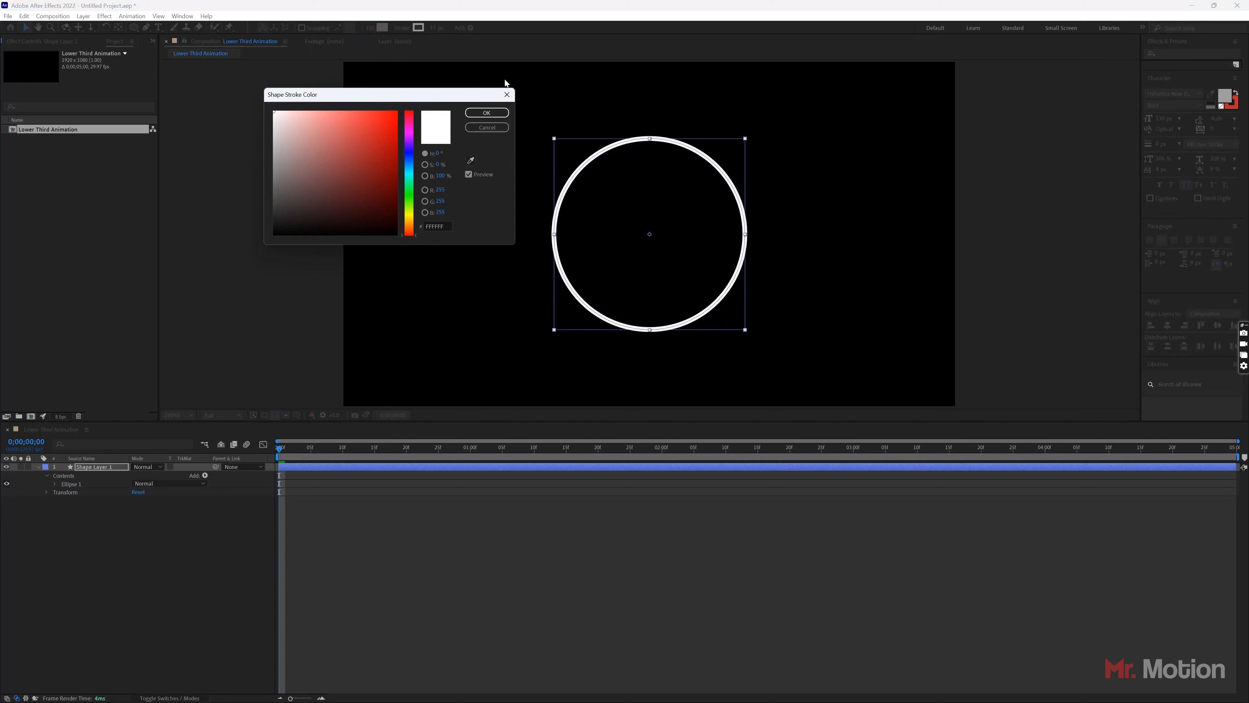
left_click(486, 113)
left_click(433, 28)
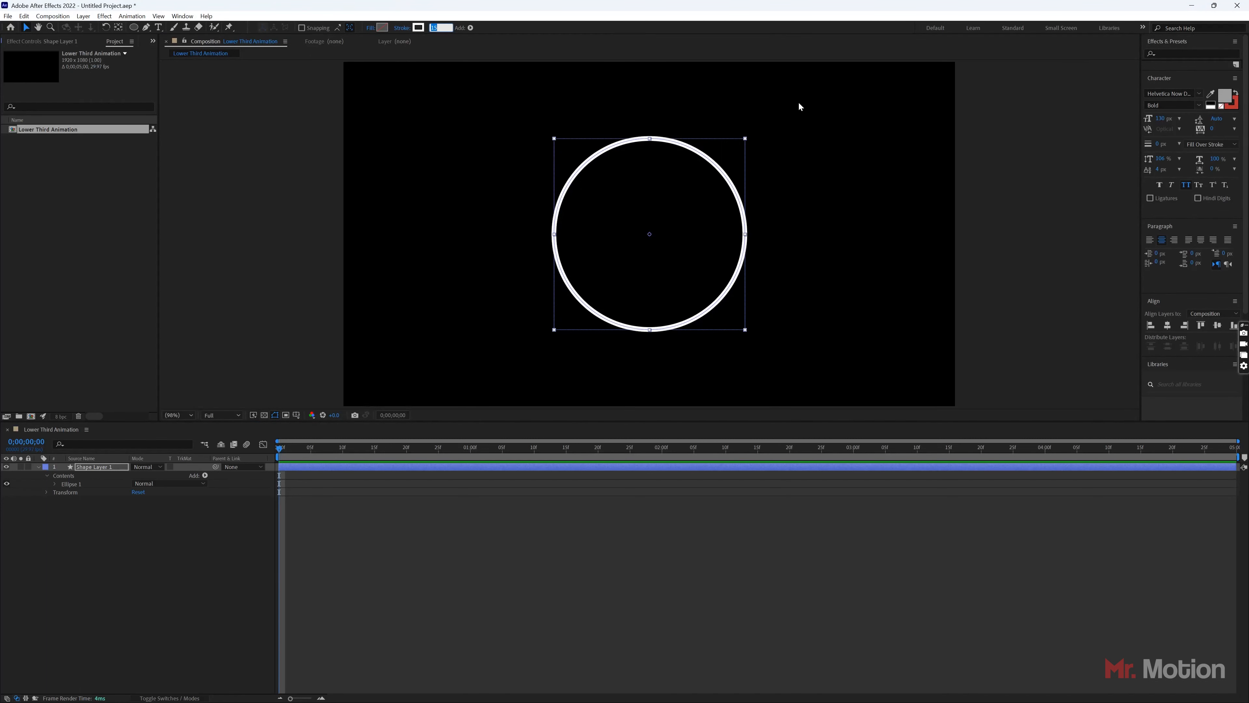
type("8")
key("Return")
Set the scale of Shape Layer 1 to 120%
left_click(39, 467)
left_click(108, 468)
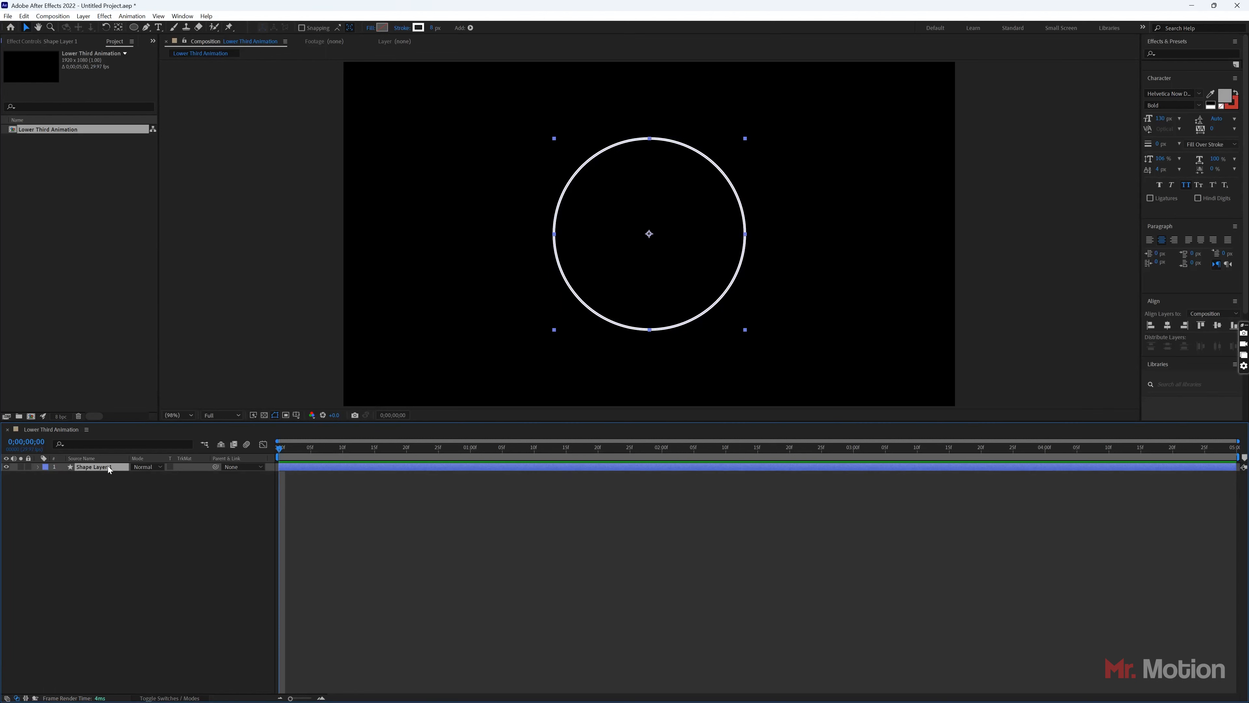
key("s")
left_click(162, 475)
type("120")
key("Return")
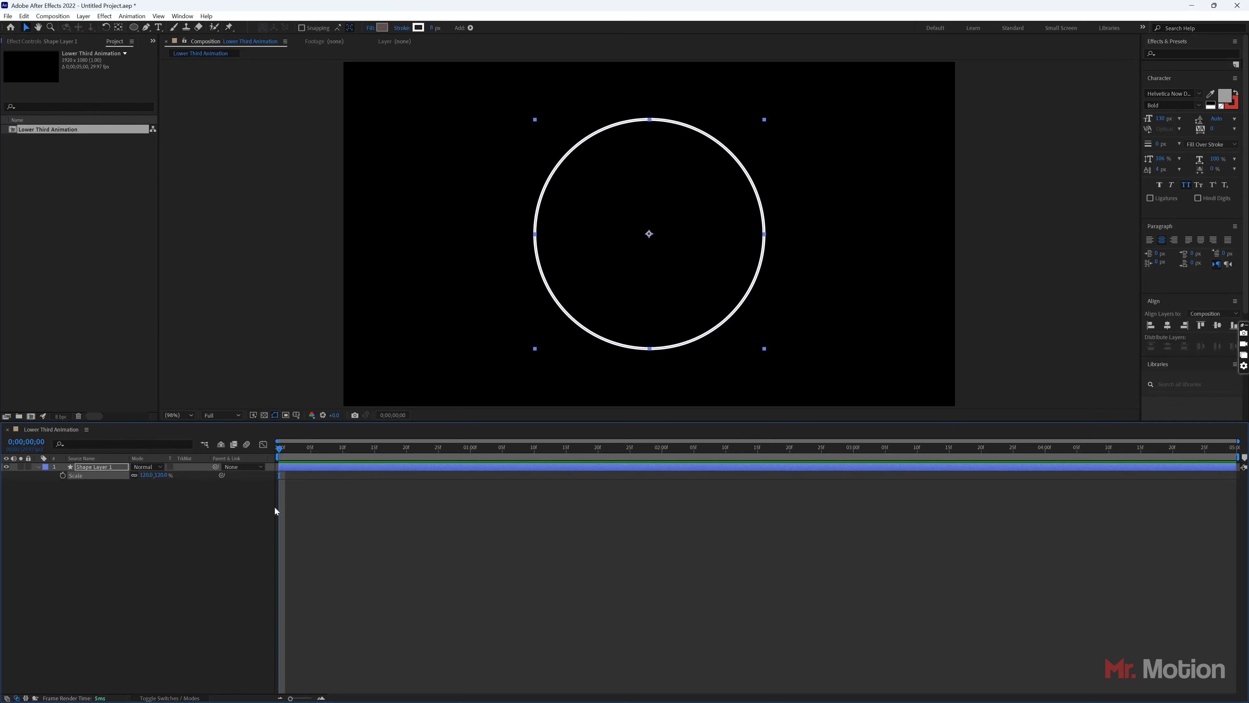
key("s")
left_click(94, 467)
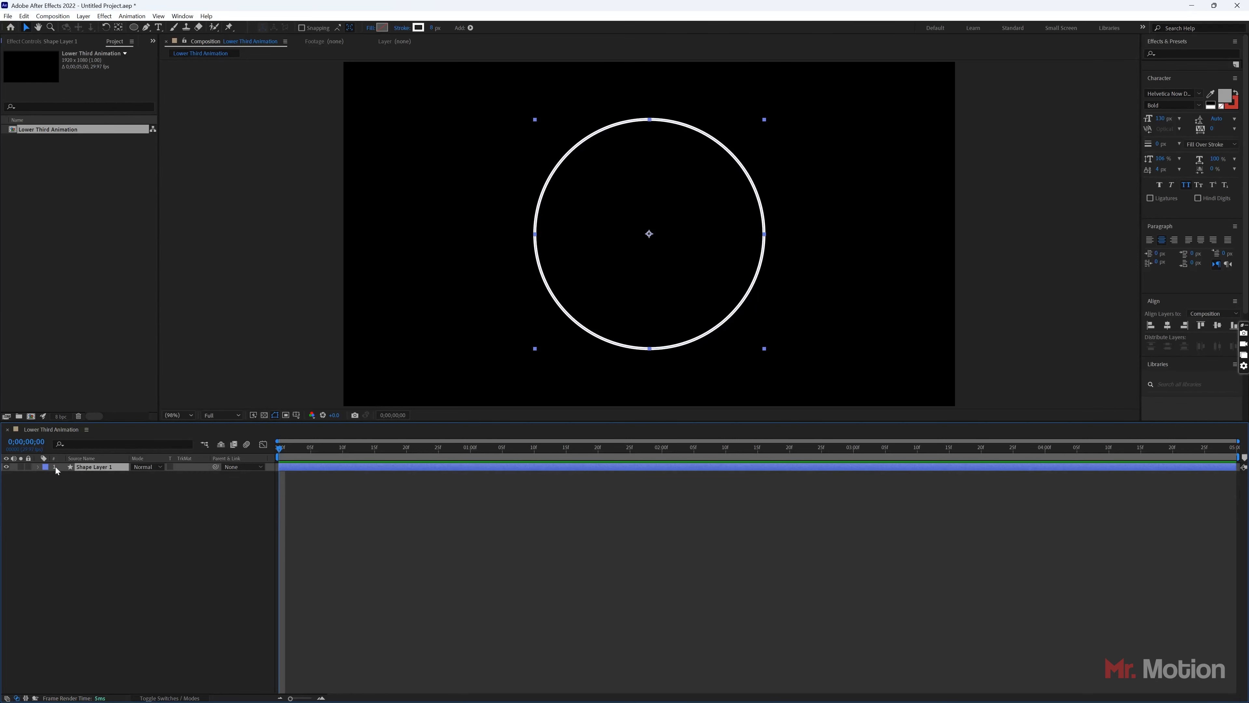
Keyframe the circle layer's scale from 0% at the first frame to 120% at one second, and preview the animation
left_click(38, 467)
left_click(47, 483)
left_click(104, 547)
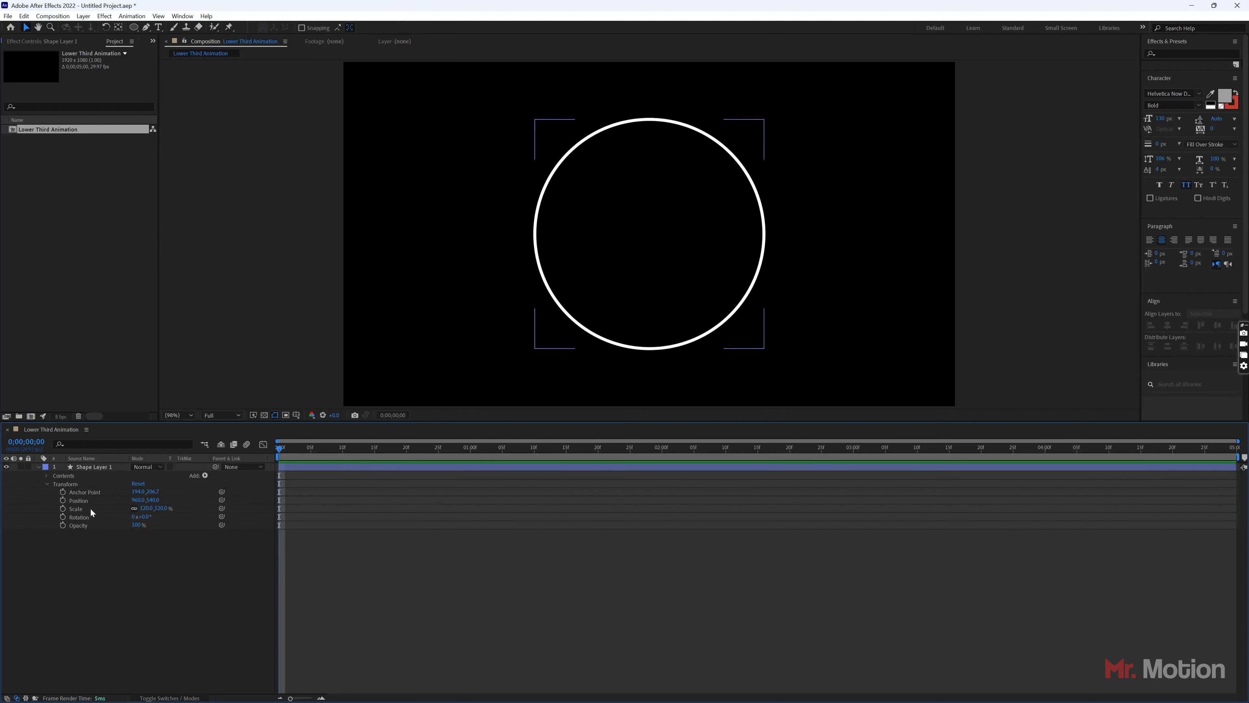
left_click(63, 508)
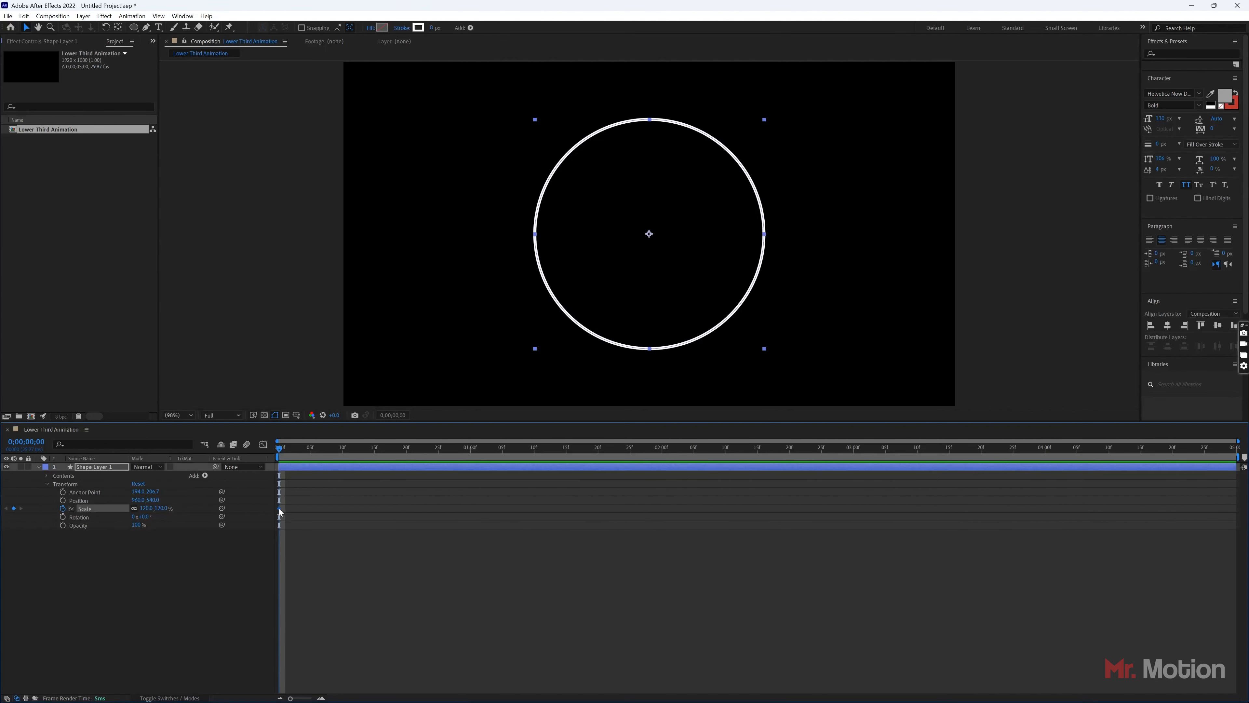
left_click_drag(279, 508, 467, 507)
left_click(140, 507)
type("0")
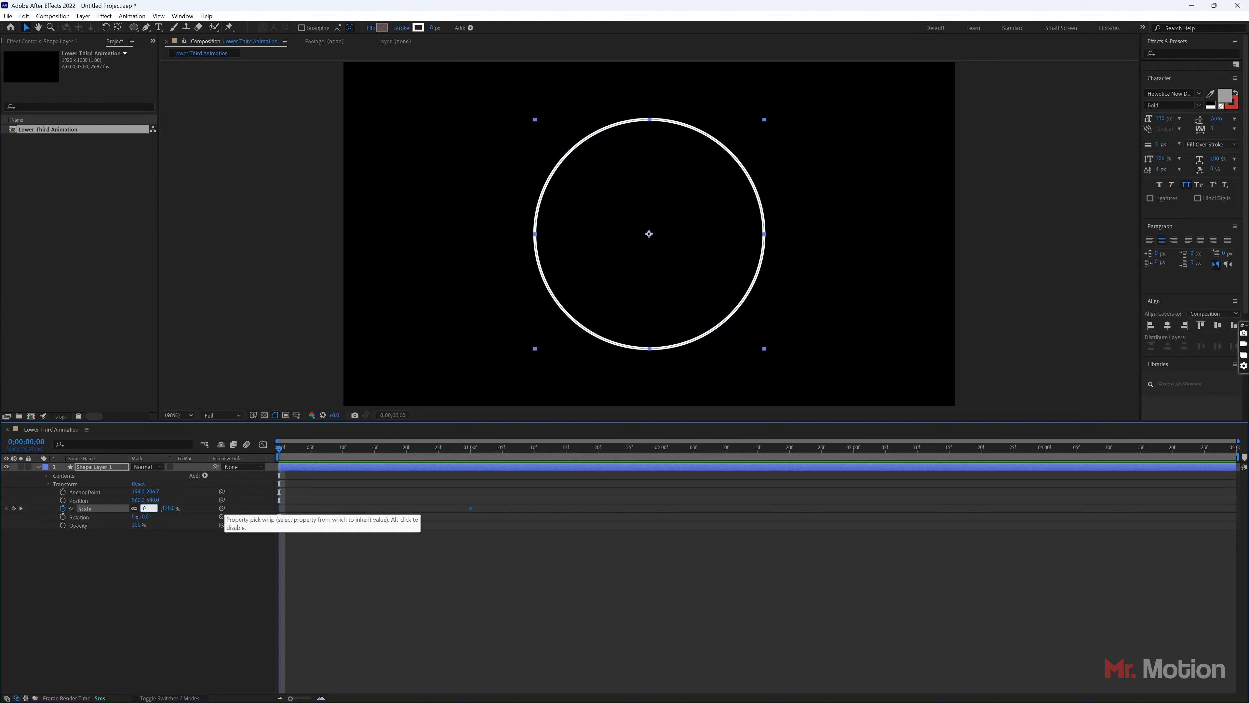
key("Return")
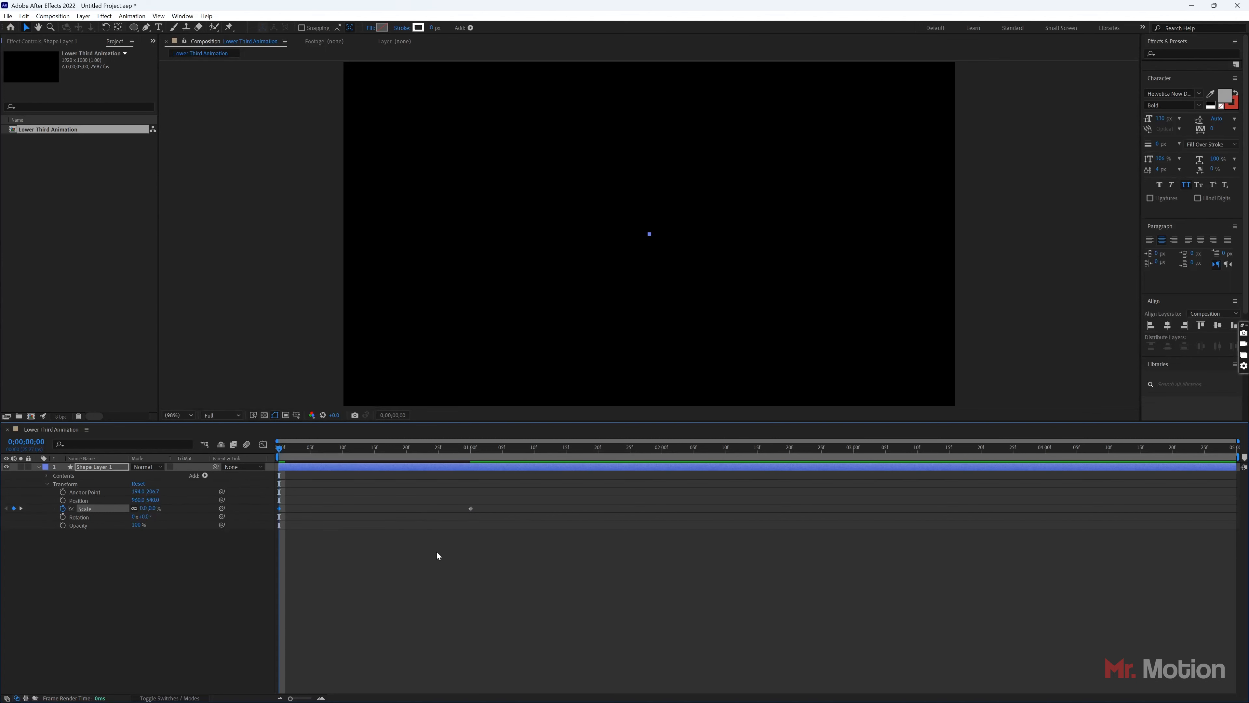
key("space")
key("space")
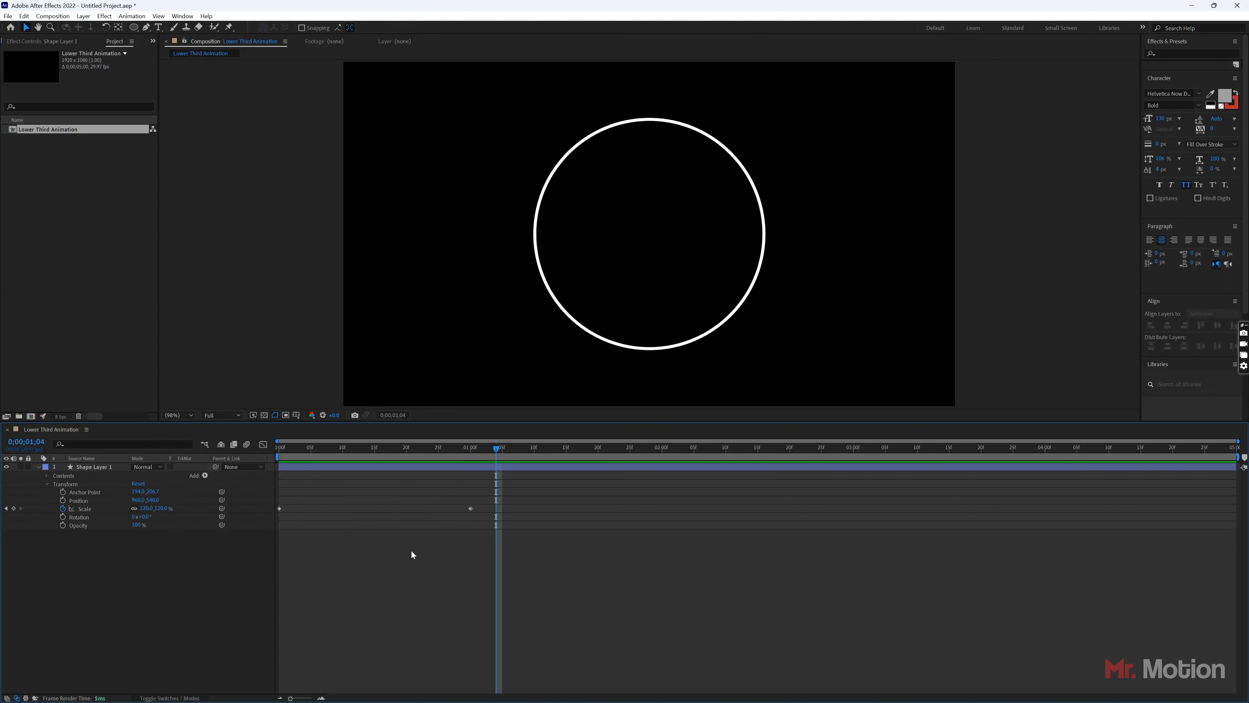
Set the line cap of the circle's stroke to Round Cap and collapse the layer's properties
left_click(47, 484)
left_click(46, 475)
left_click(55, 484)
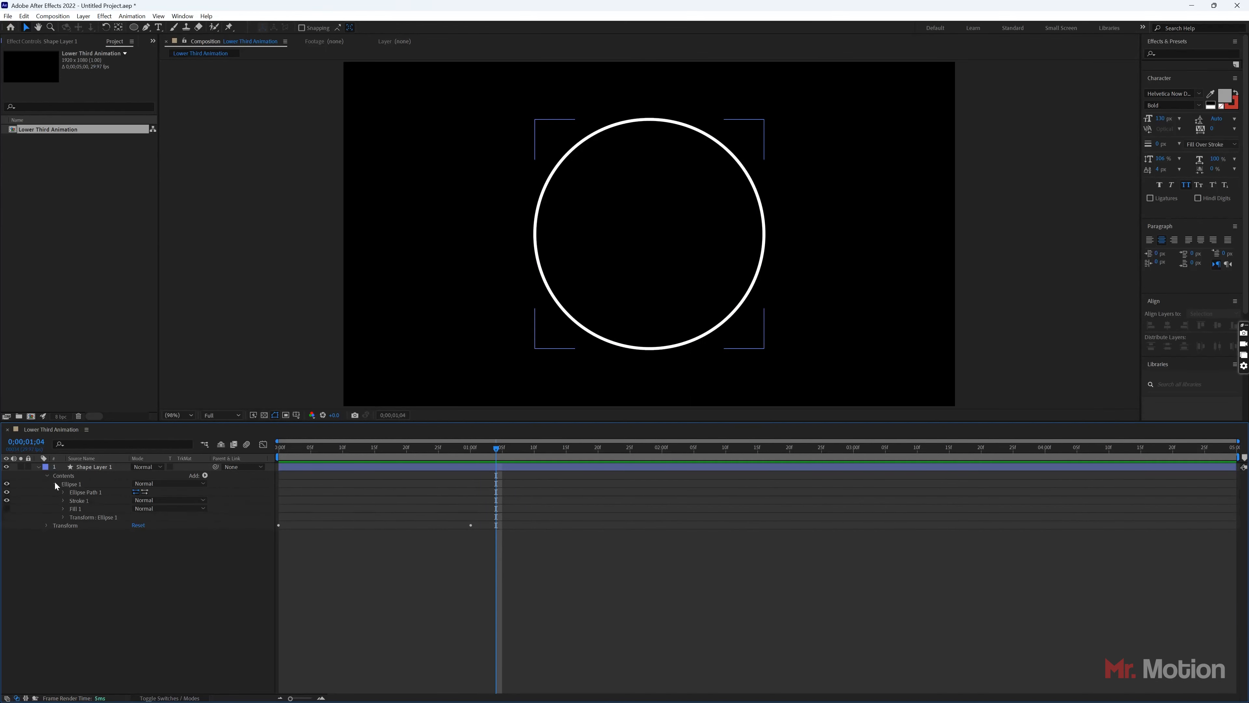
left_click(63, 500)
left_click(167, 542)
left_click(164, 564)
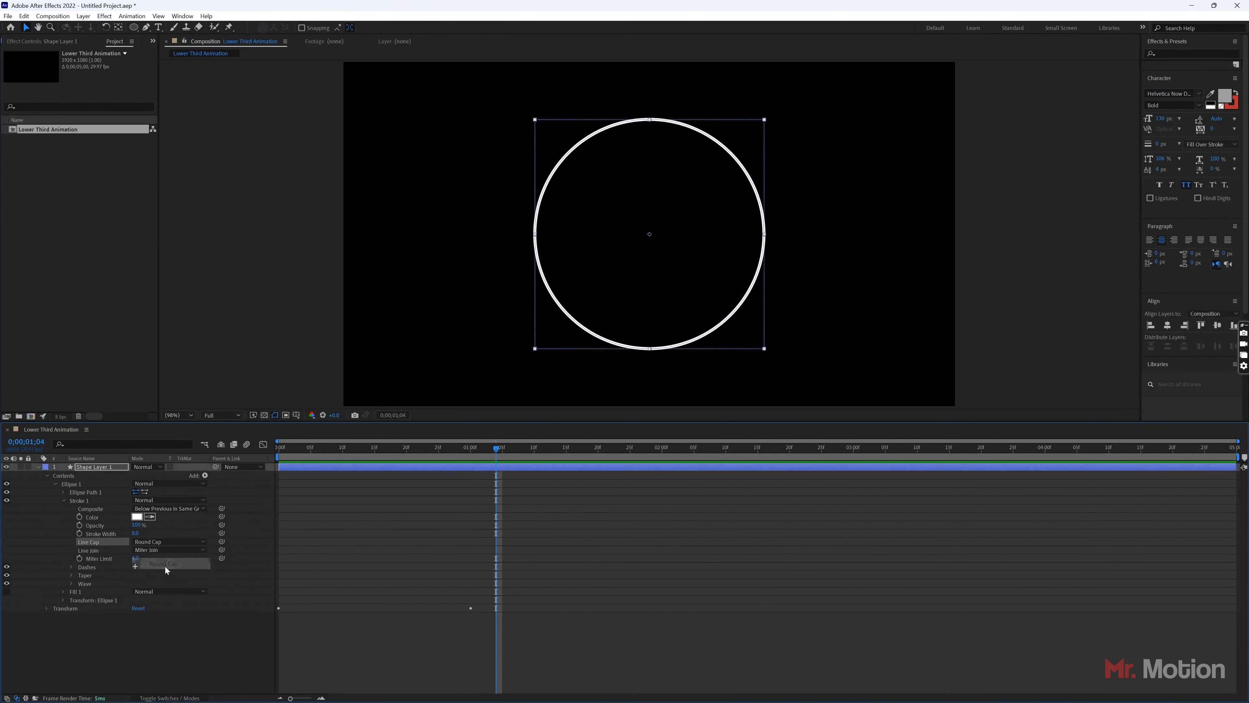
left_click(46, 475)
left_click(38, 467)
Duplicate Shape Layer 1 and set the copy's stroke width to 5 px
left_click(93, 468)
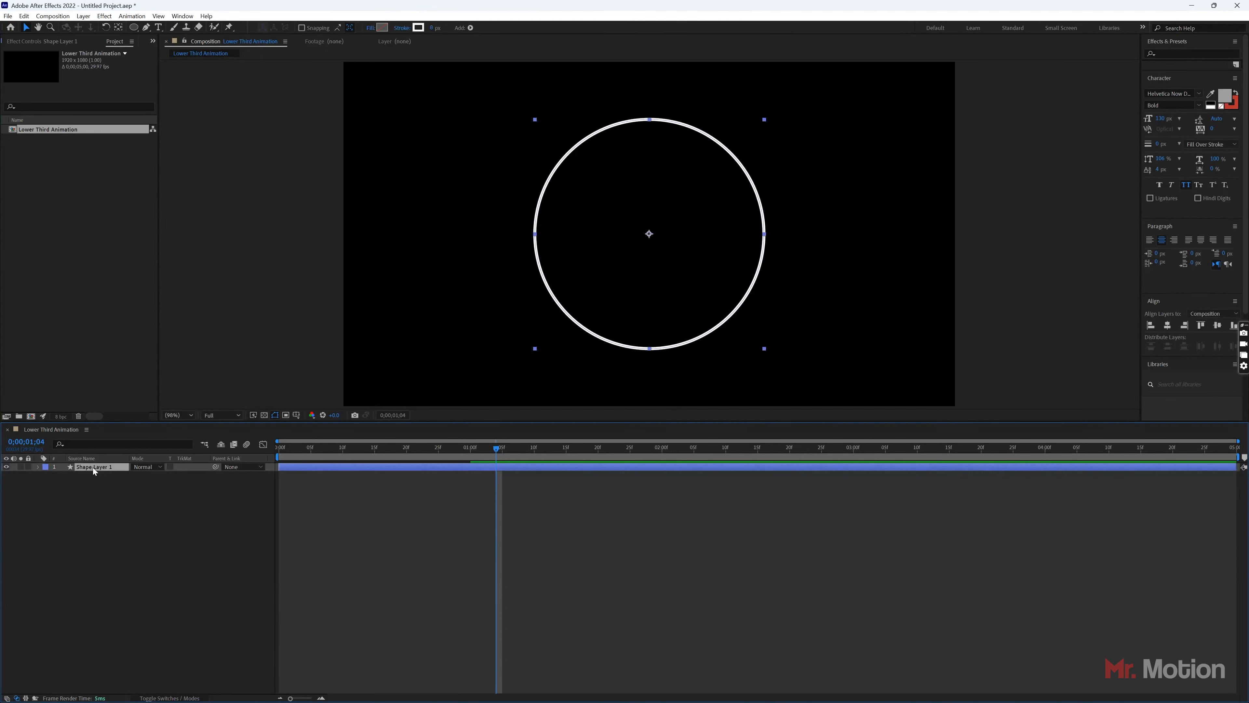
left_click(156, 574)
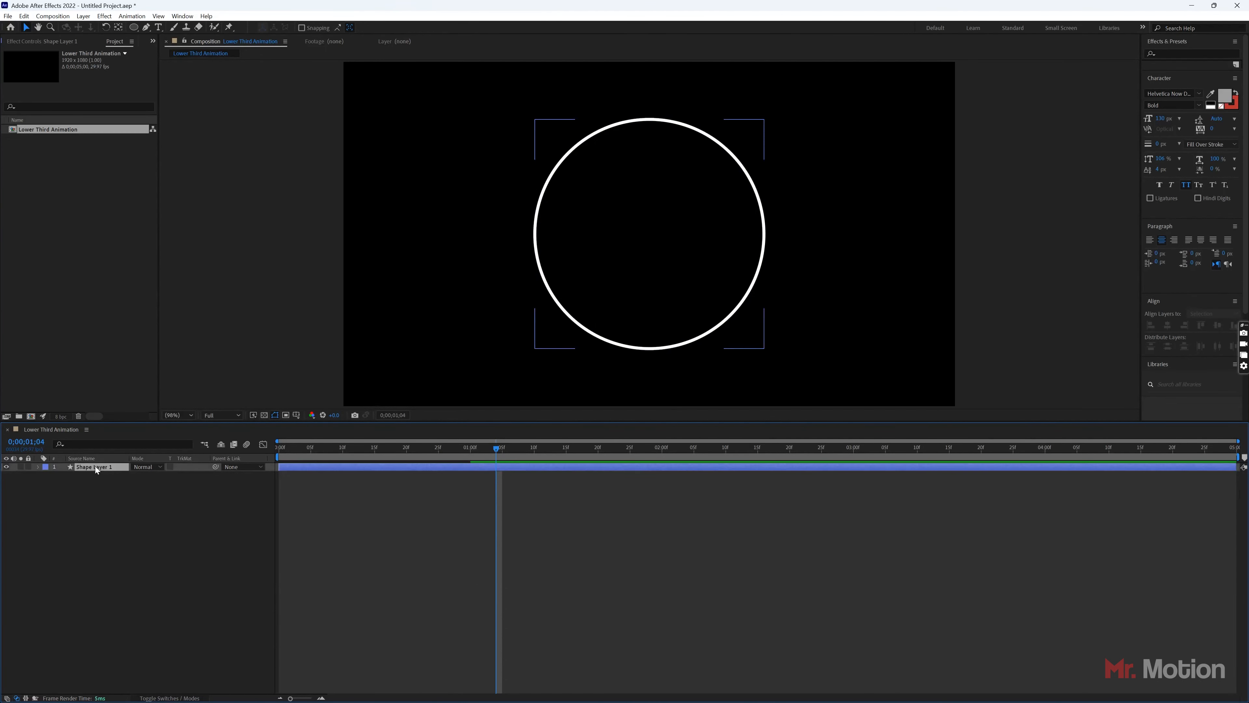
left_click(95, 468)
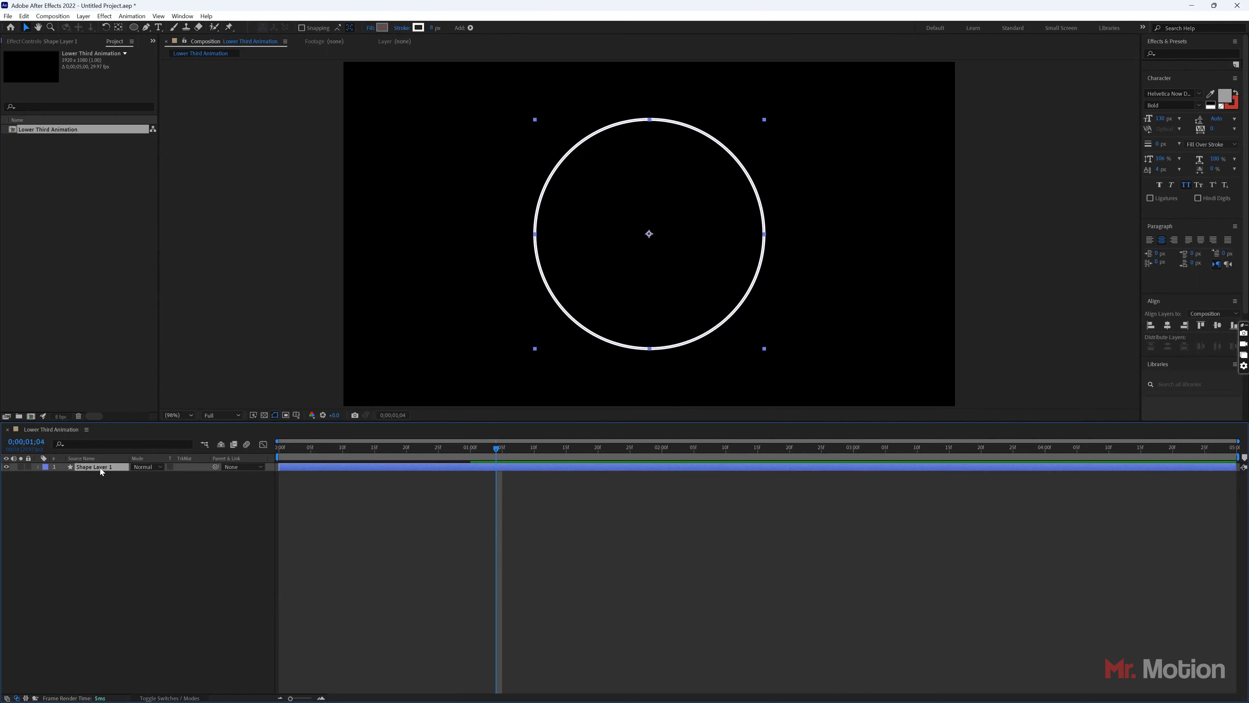
key("ctrl+d")
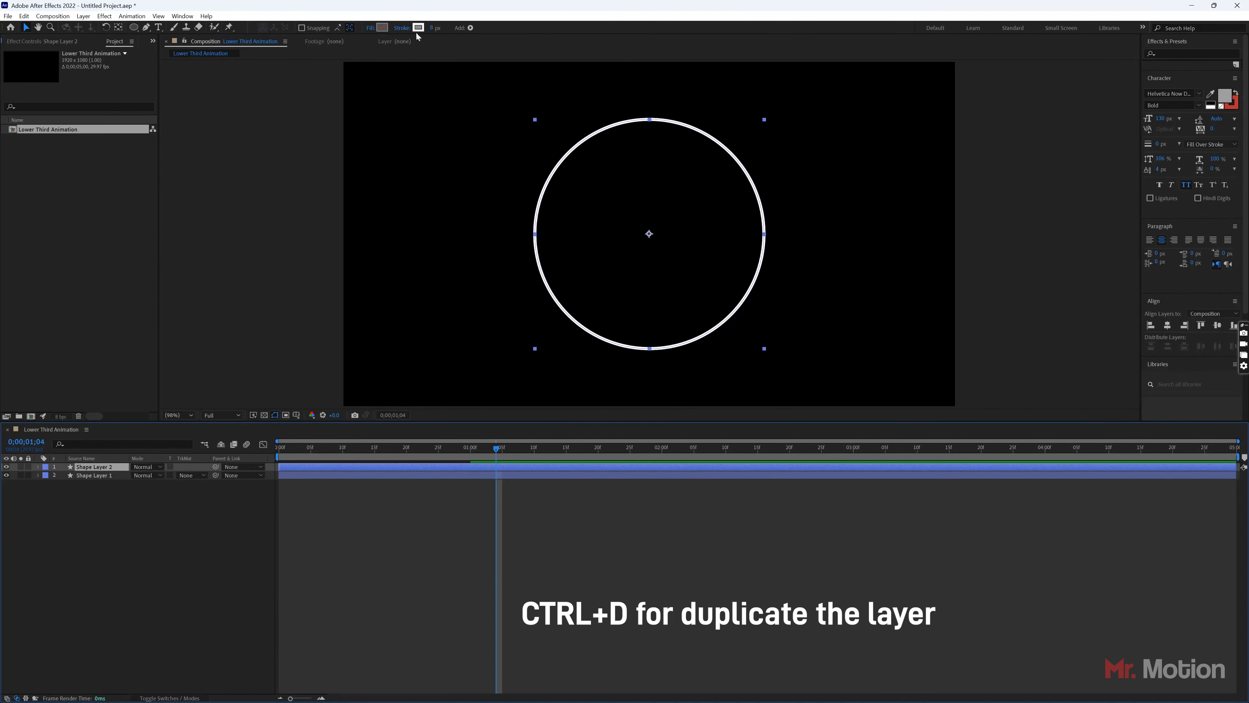
left_click(432, 28)
type("5")
key("Return")
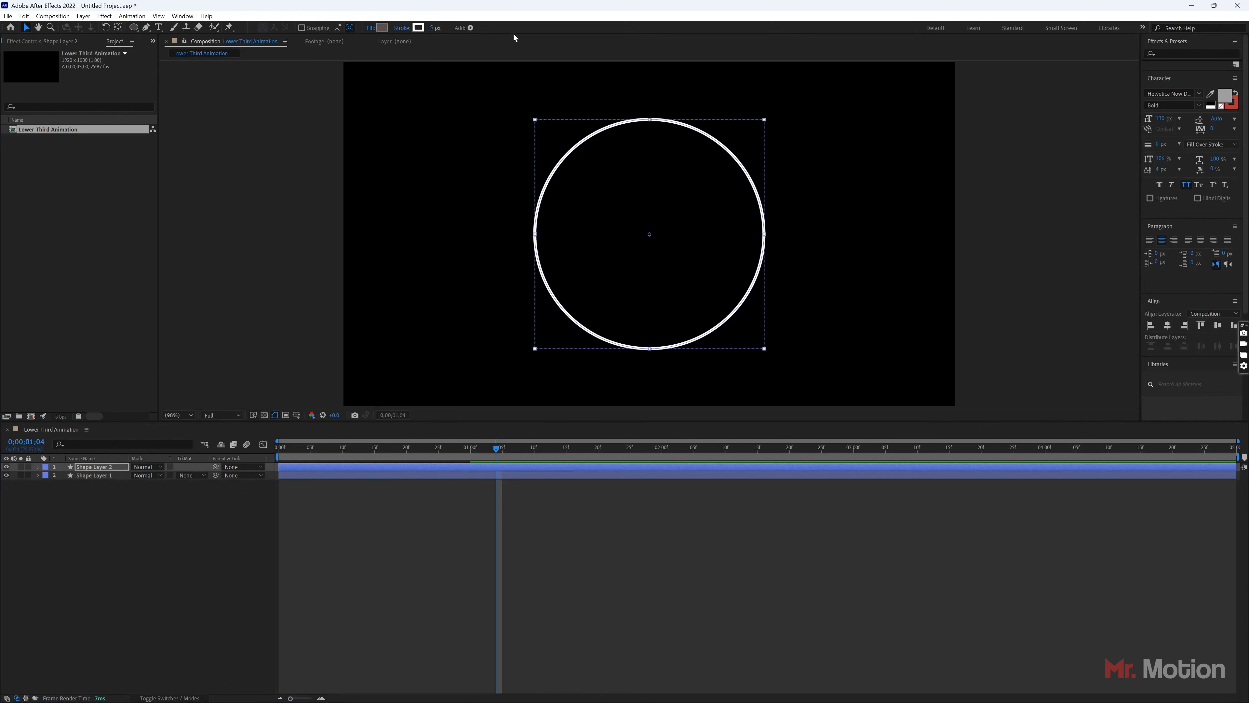
Change the duplicated circle's stroke color to light red FF8E8E
left_click(418, 28)
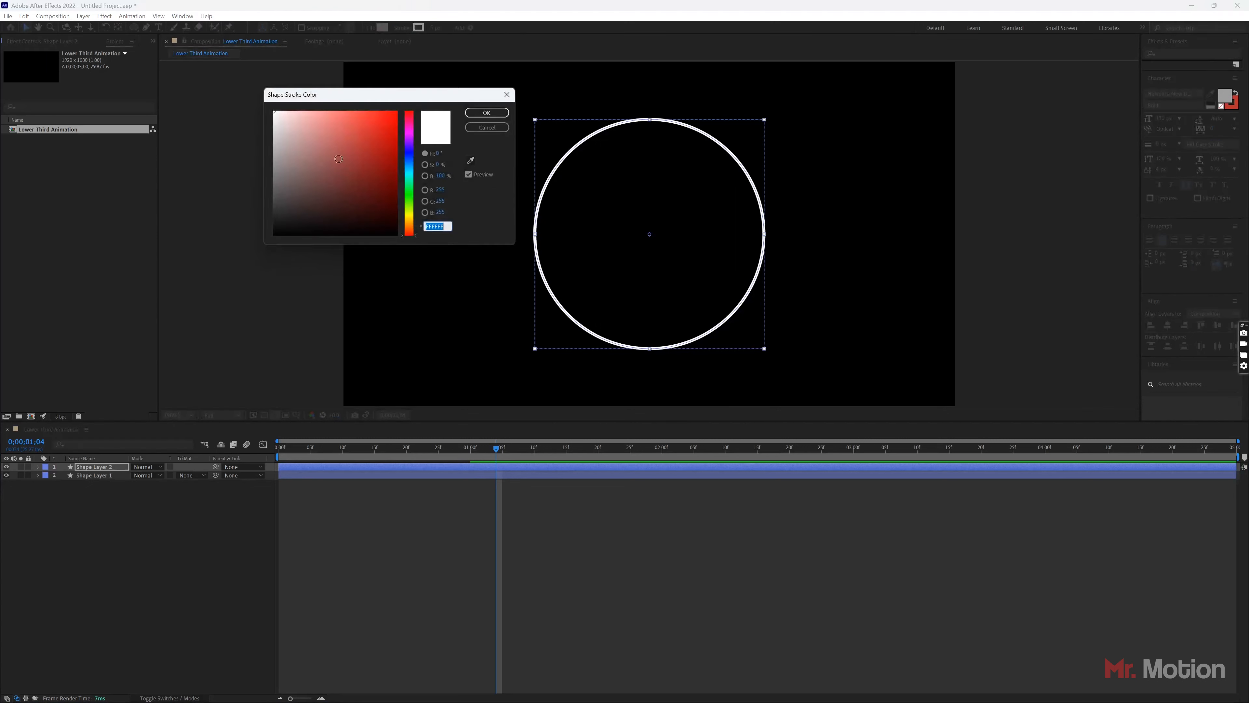
left_click_drag(339, 160, 328, 101)
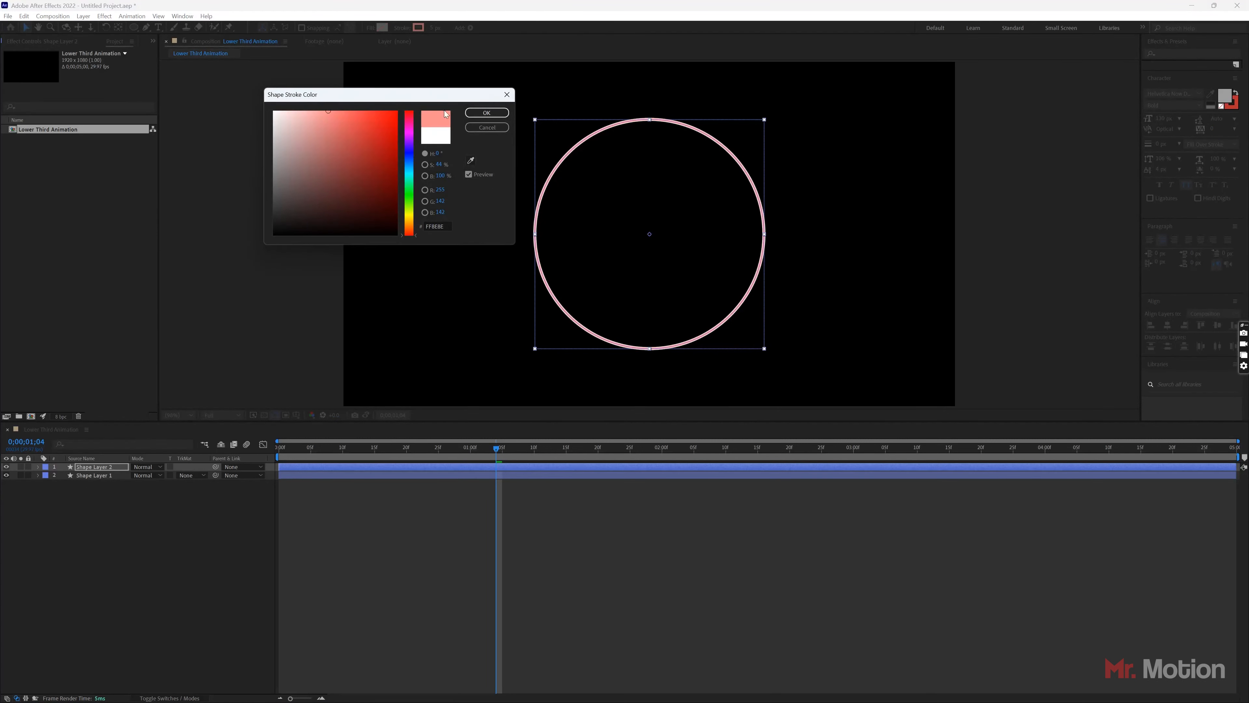
left_click(487, 112)
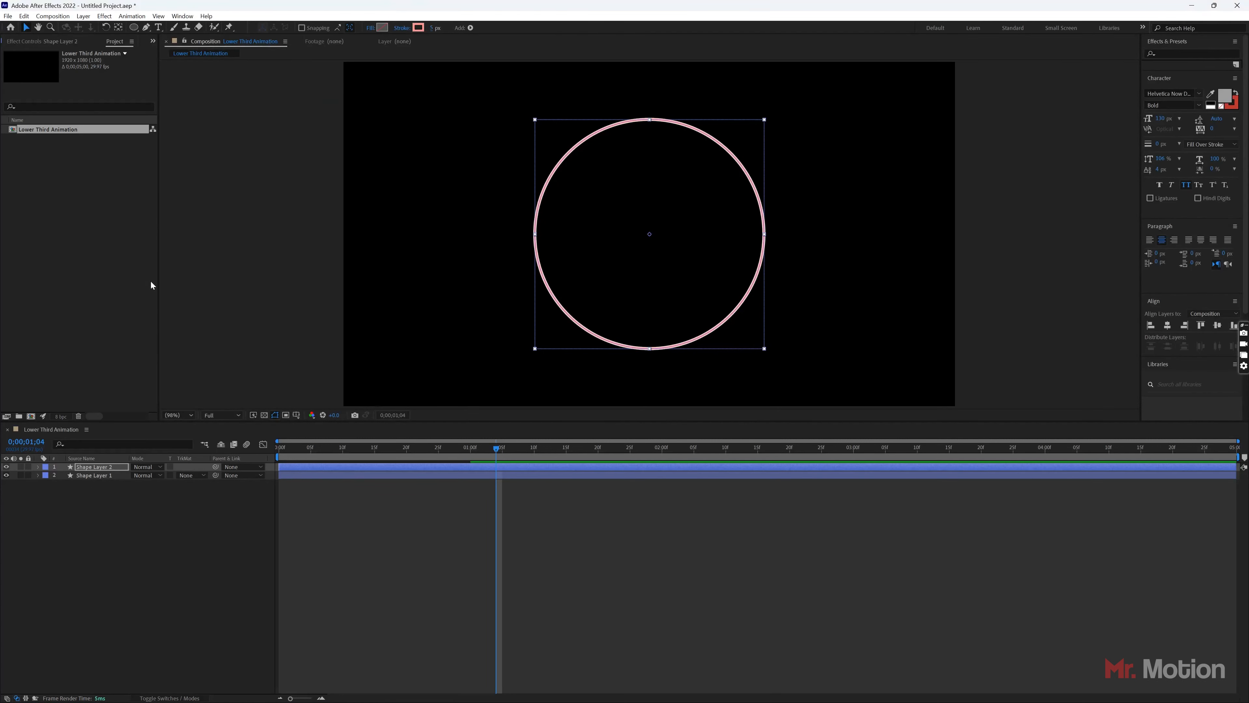
Duplicate the light red circle layer to create a third ring
left_click(97, 468)
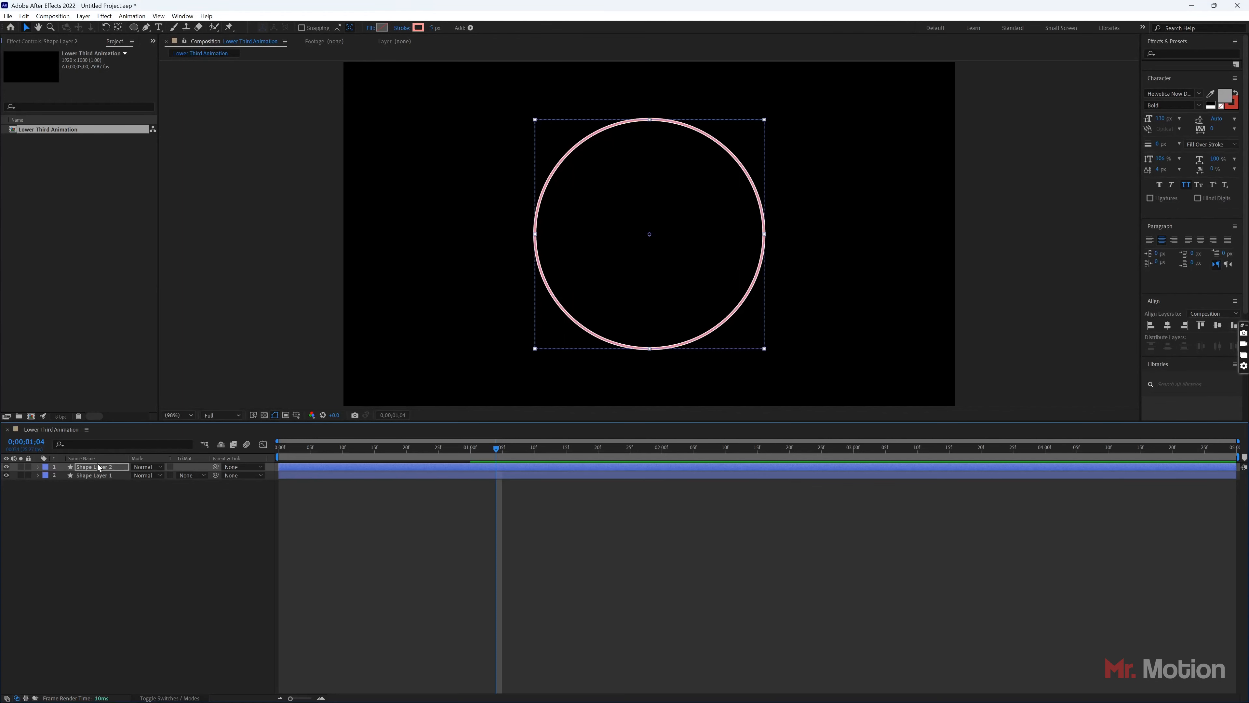
left_click(68, 522)
left_click(91, 467)
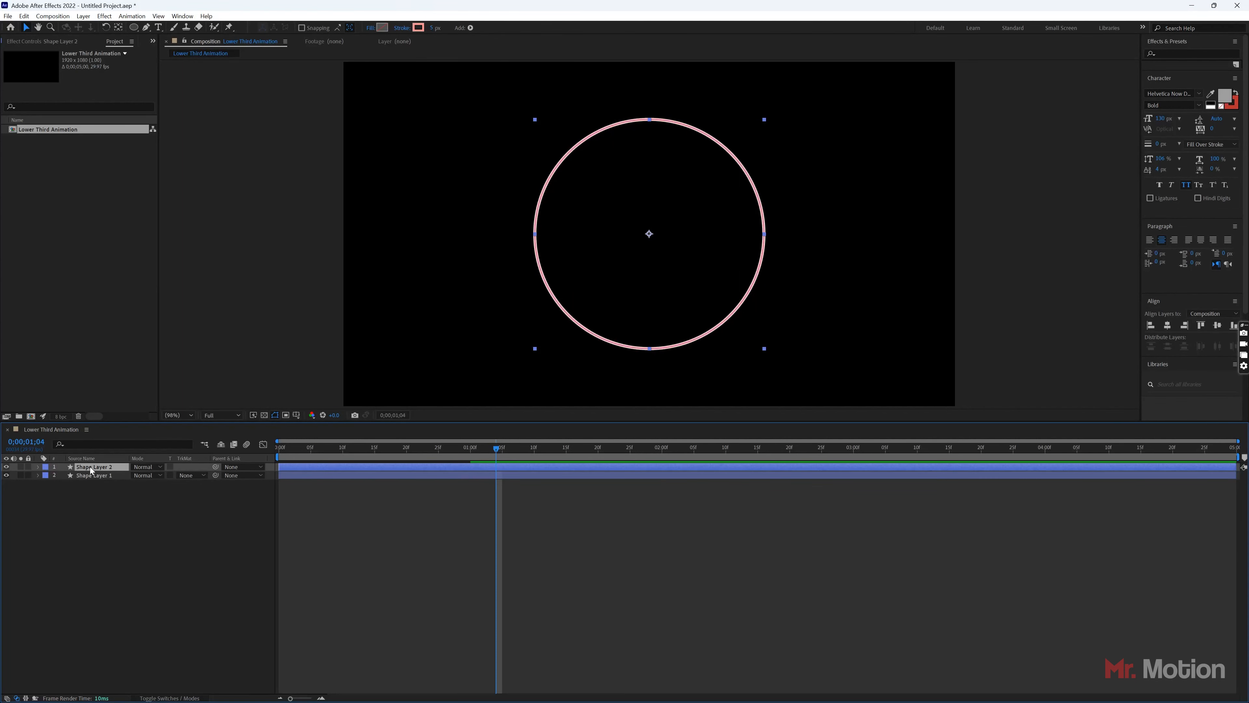
key("ctrl+d")
left_click(123, 540)
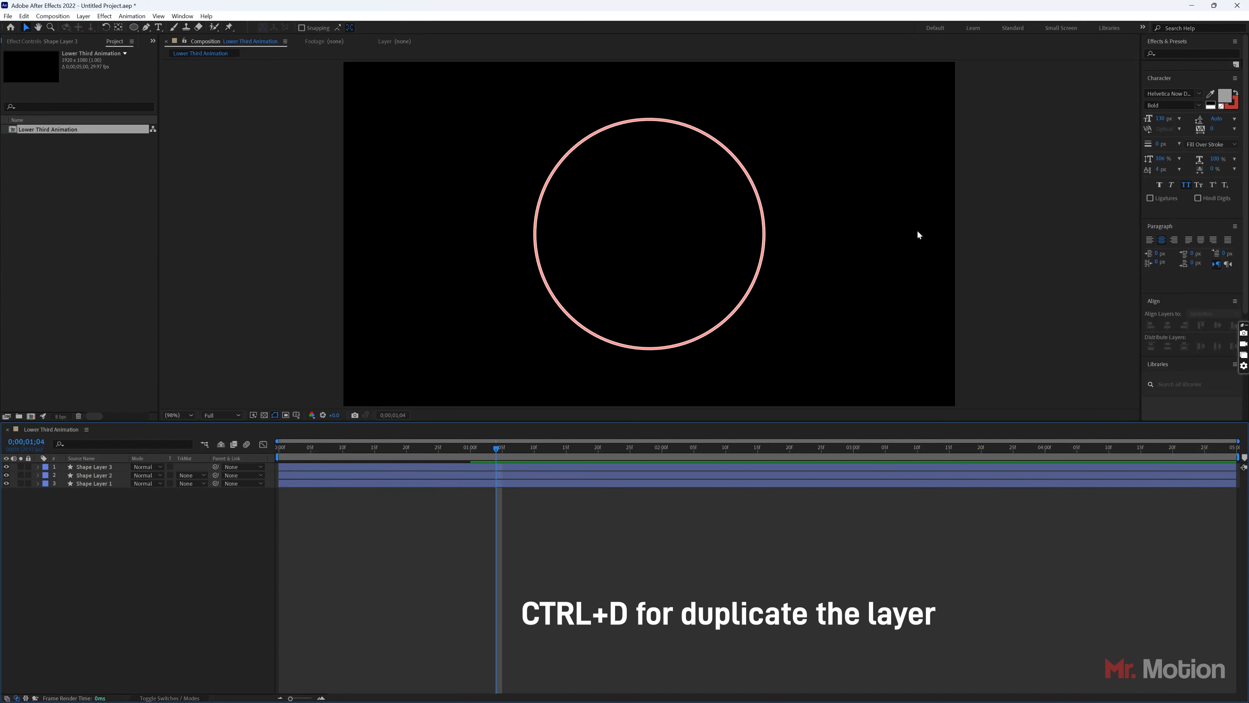
Rename the three shape layers 1, 2 and 3, numbering them from the original circle upward
left_click(98, 483)
key("Return")
type("1")
left_click(102, 475)
key("Return")
type("2")
left_click(102, 468)
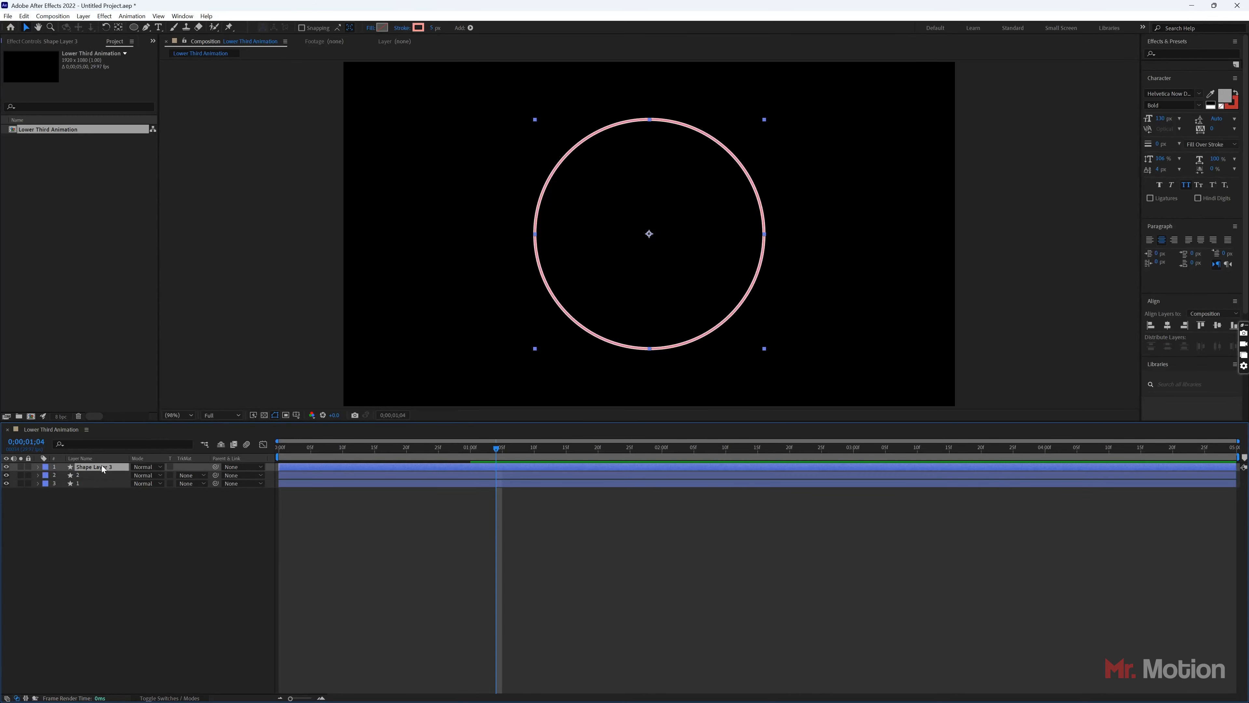
key("Return")
type("3")
left_click(100, 508)
Stagger the rings so layer 2 starts at frame 5 and layer 3 at frame 10, and preview the timing
left_click(83, 468)
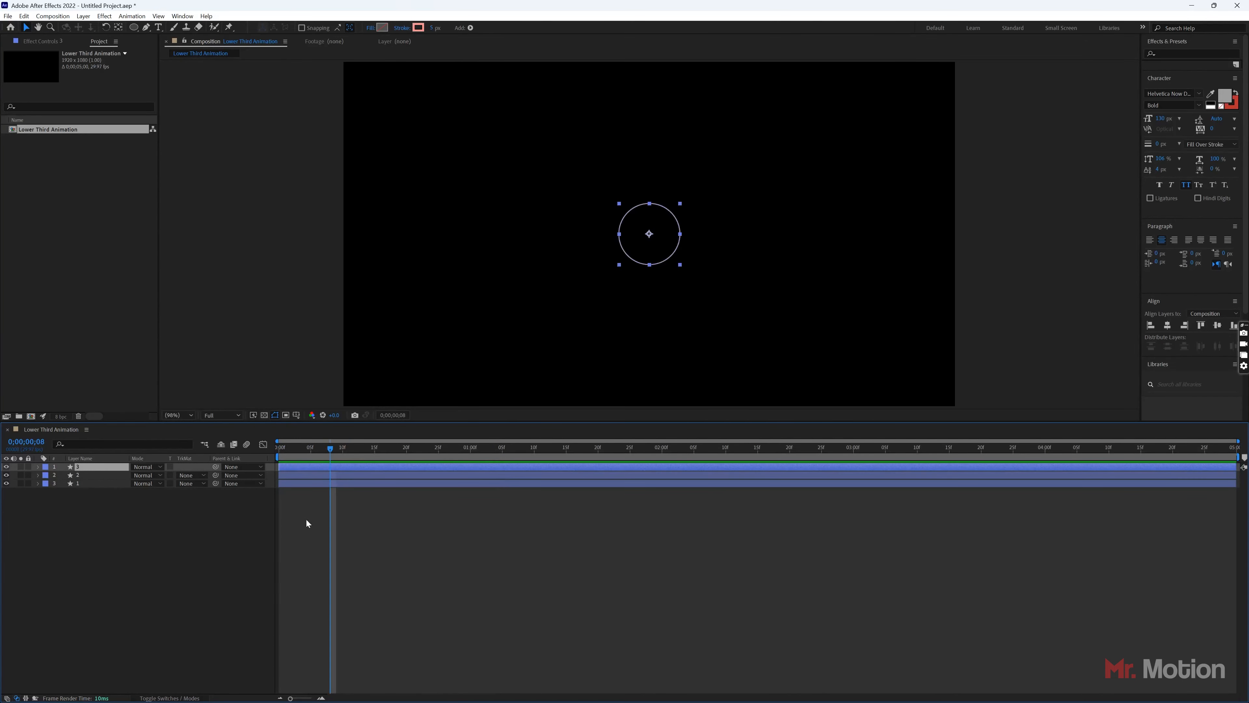
left_click(305, 519)
left_click(303, 473)
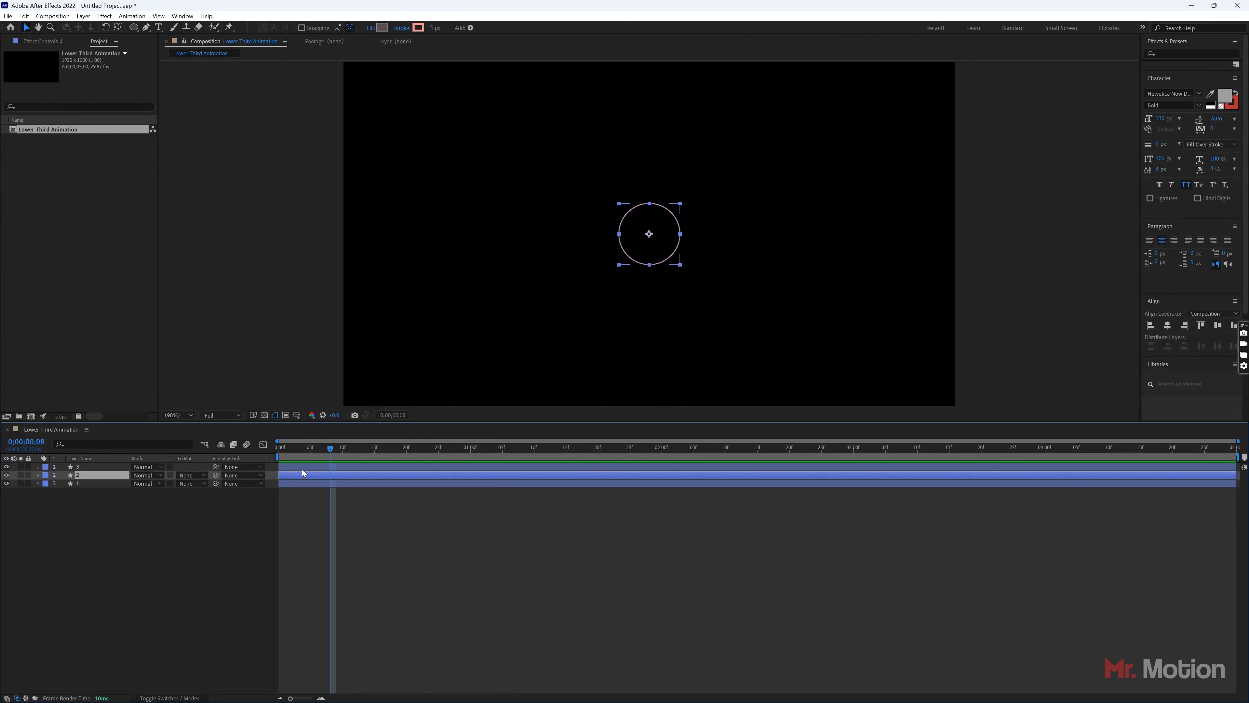
left_click(300, 466, "shift")
left_click_drag(307, 471, 407, 463)
left_click(363, 507)
key("space")
key("space")
mouse_move(334, 476)
left_mouse_down()
mouse_move(375, 467)
mouse_move(356, 465)
left_mouse_up()
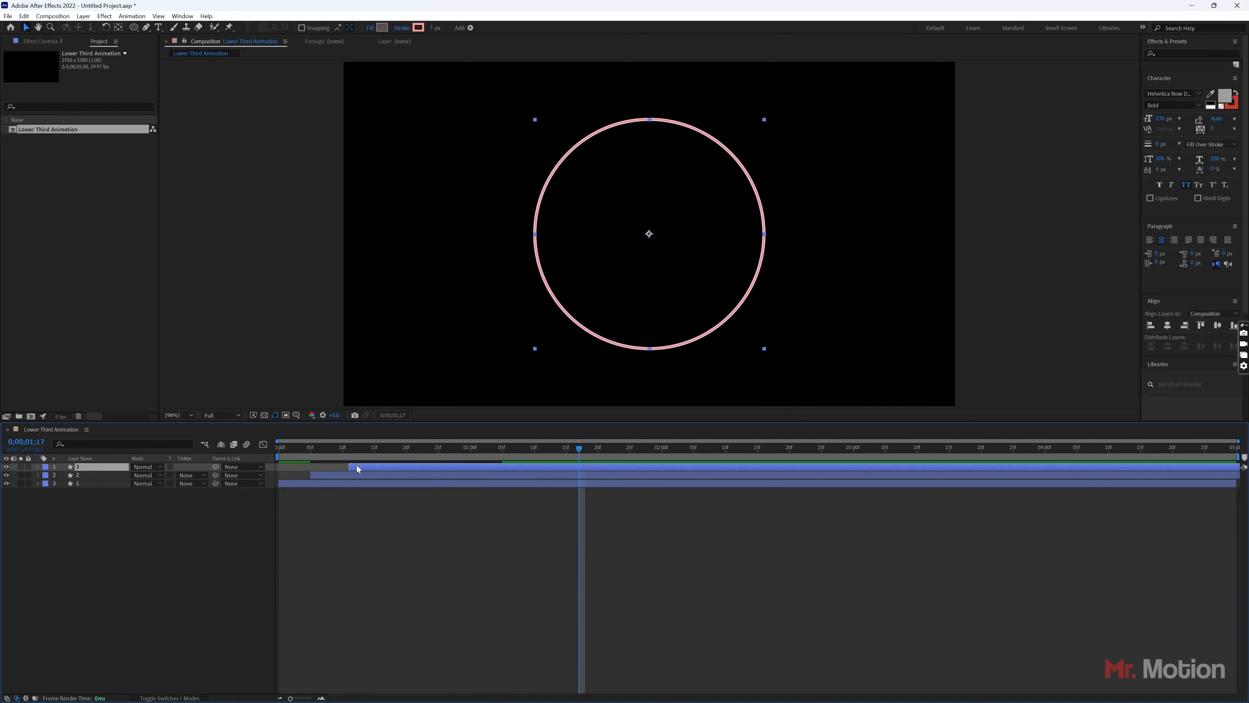
key("space")
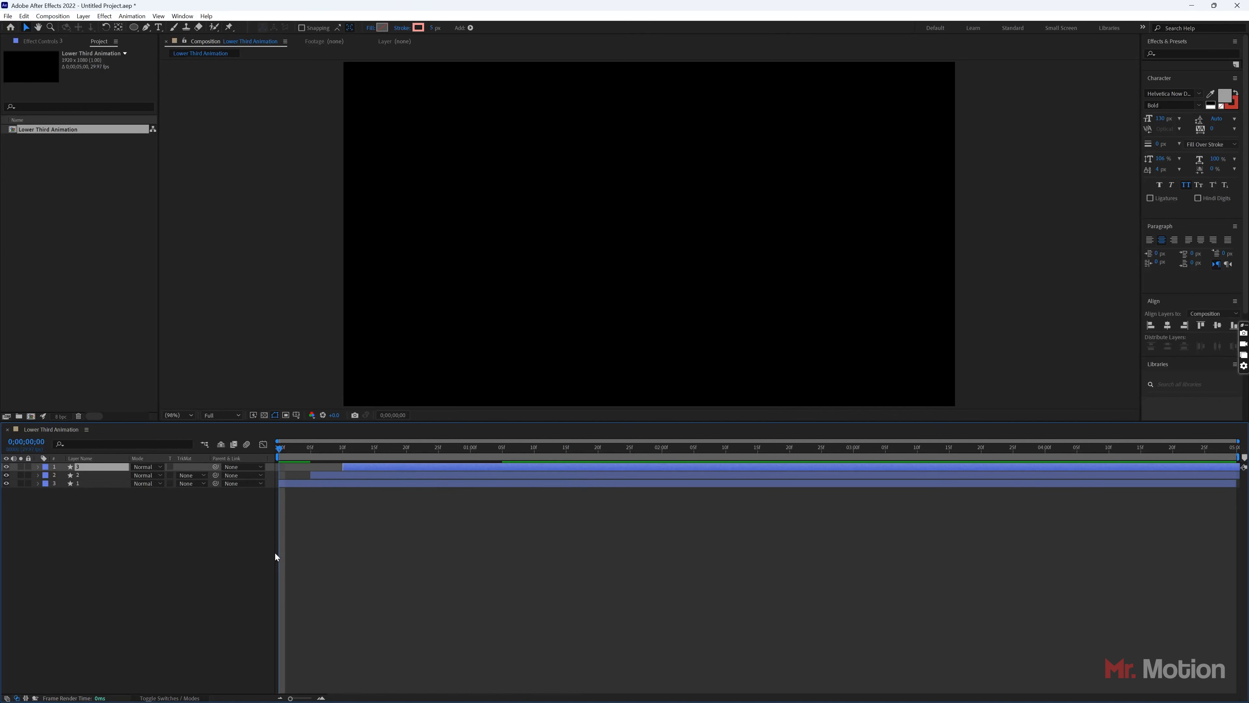
left_click(351, 537)
Change the stroke color of layer 3 to white (FFFFFF)
left_click(91, 467)
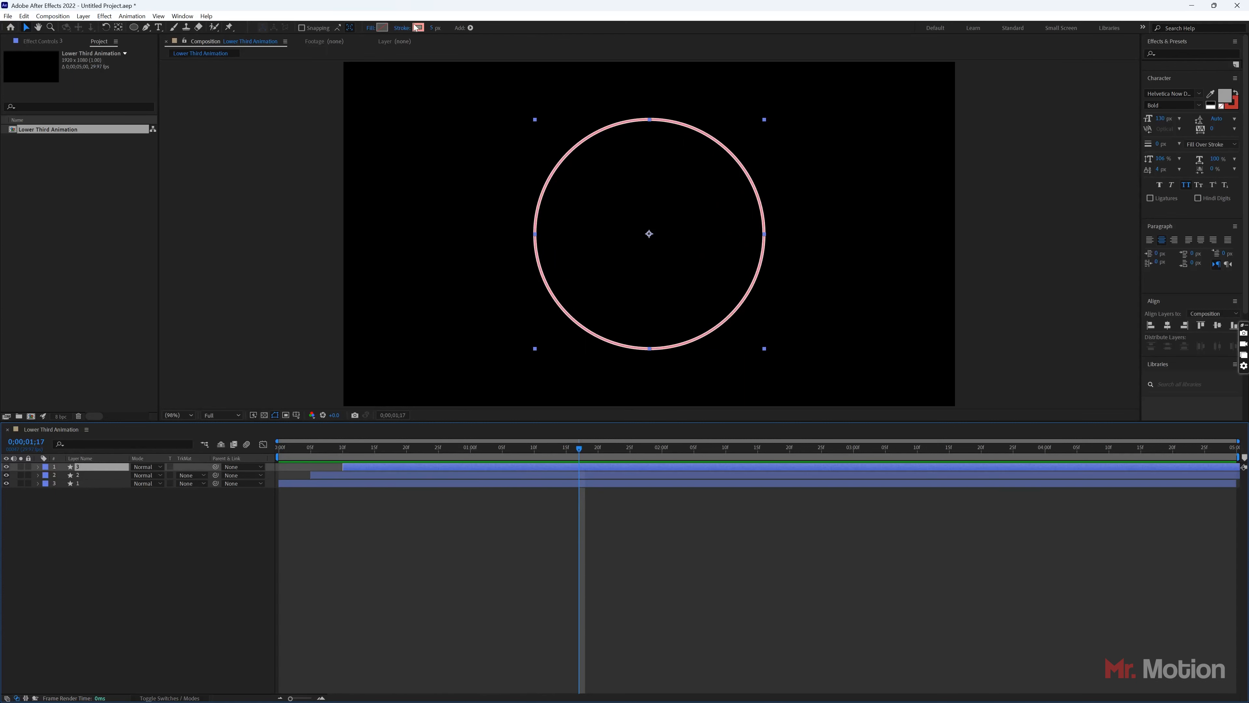
left_click(419, 27)
left_click(279, 114)
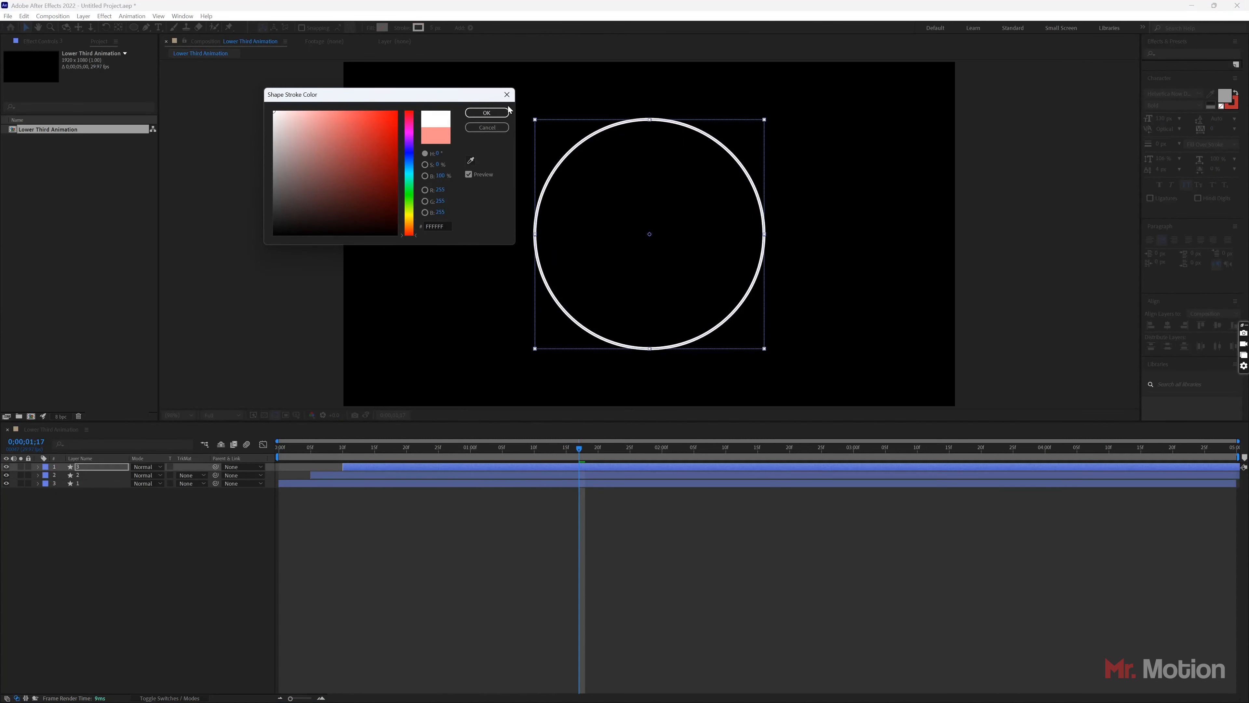
left_click(481, 114)
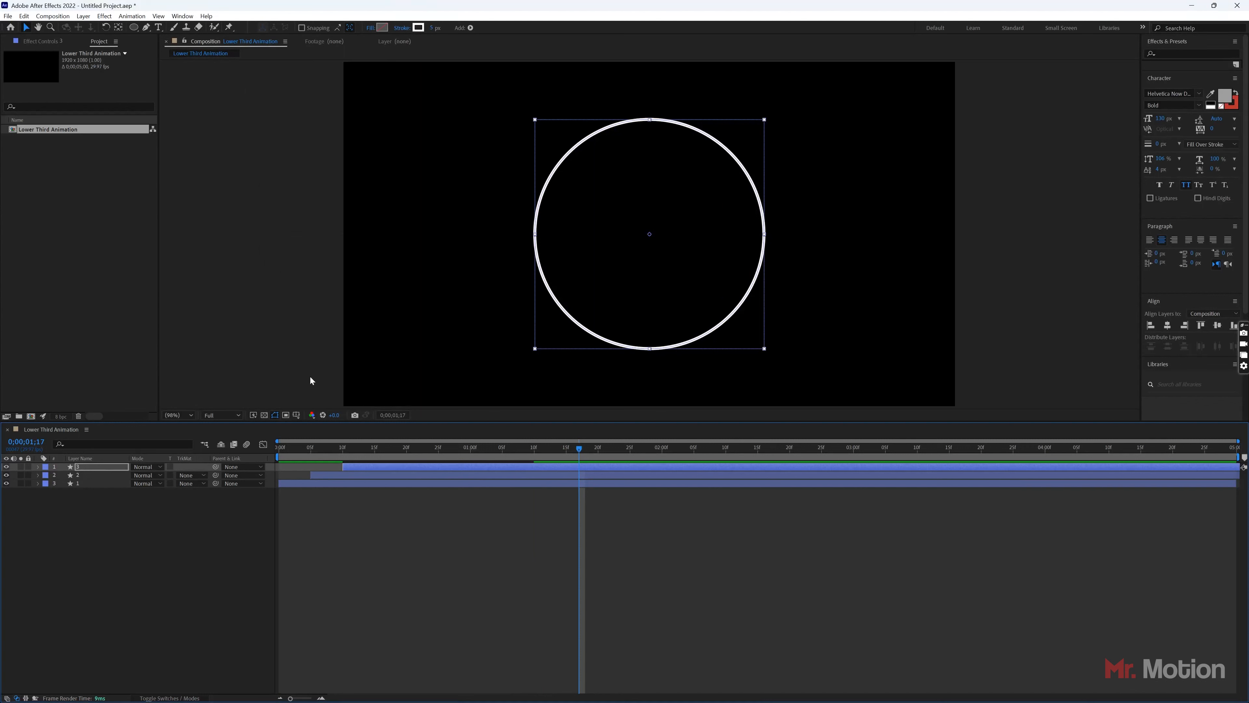
Remove layer 3's stroke, fill its circle with white (FFFFFF), and preview the animation from the start
left_click_drag(579, 453, 459, 451)
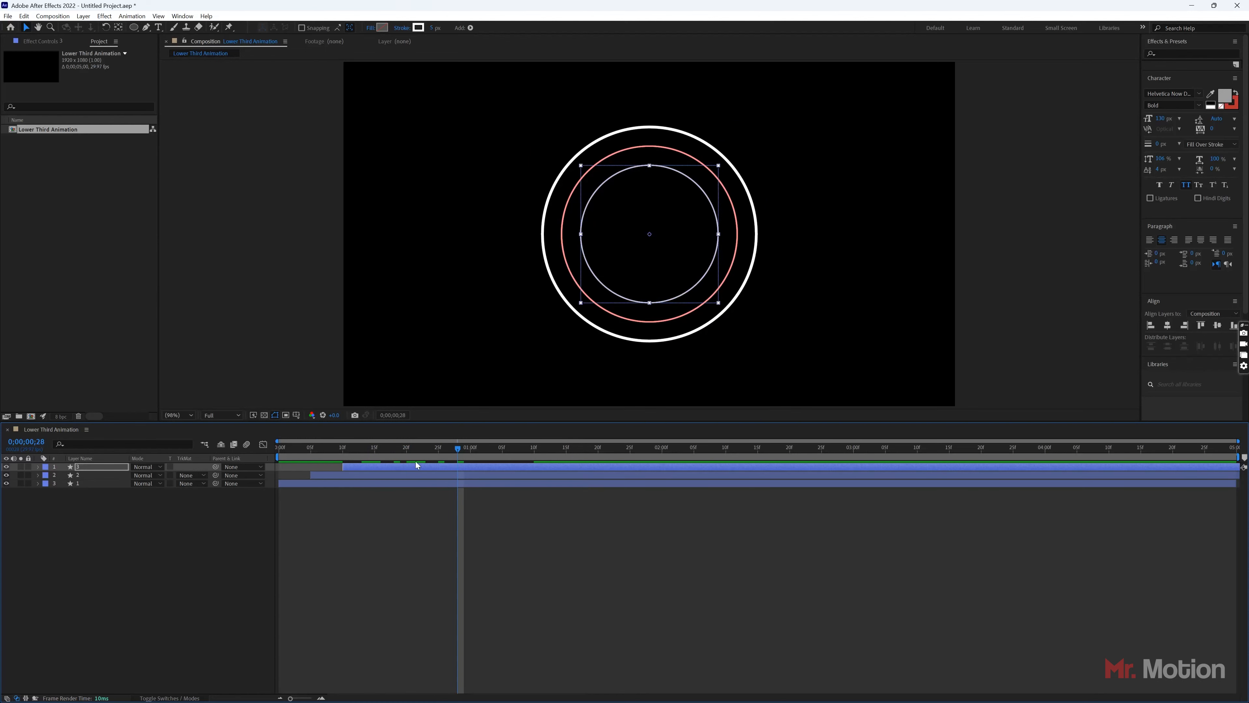
left_click(402, 28)
left_click(274, 152)
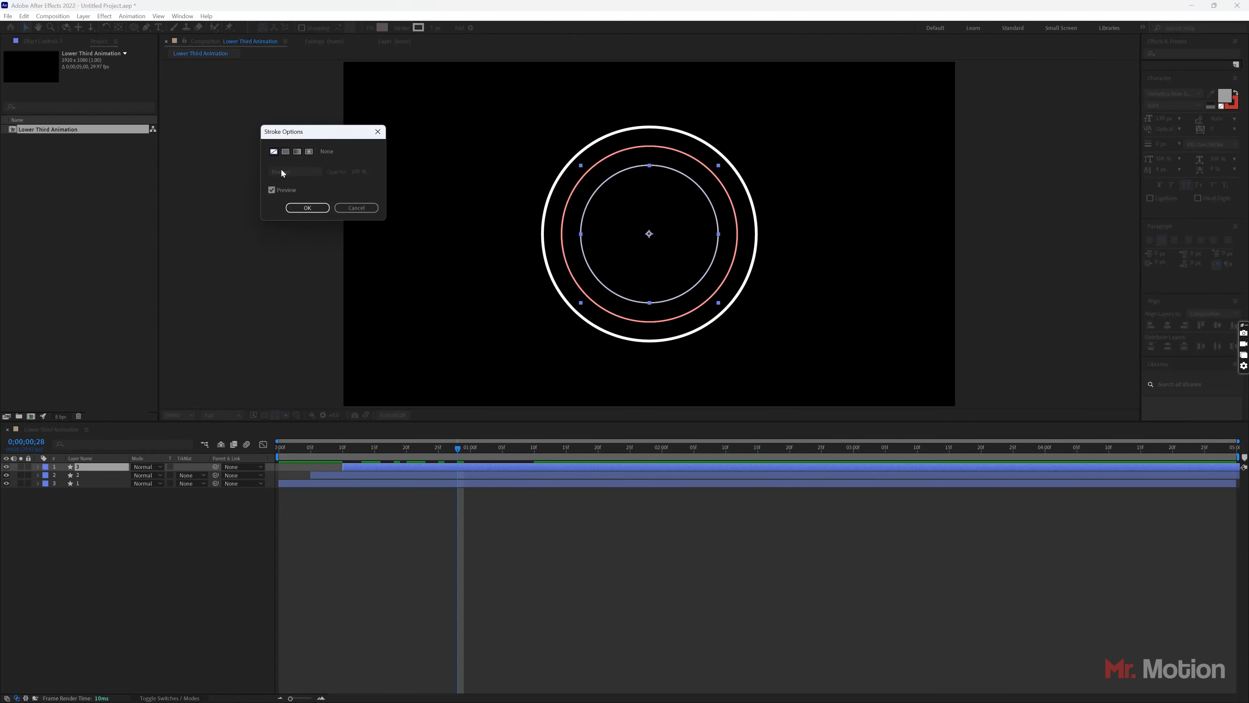
left_click(307, 208)
left_click(382, 28)
left_click_drag(305, 118, 247, 90)
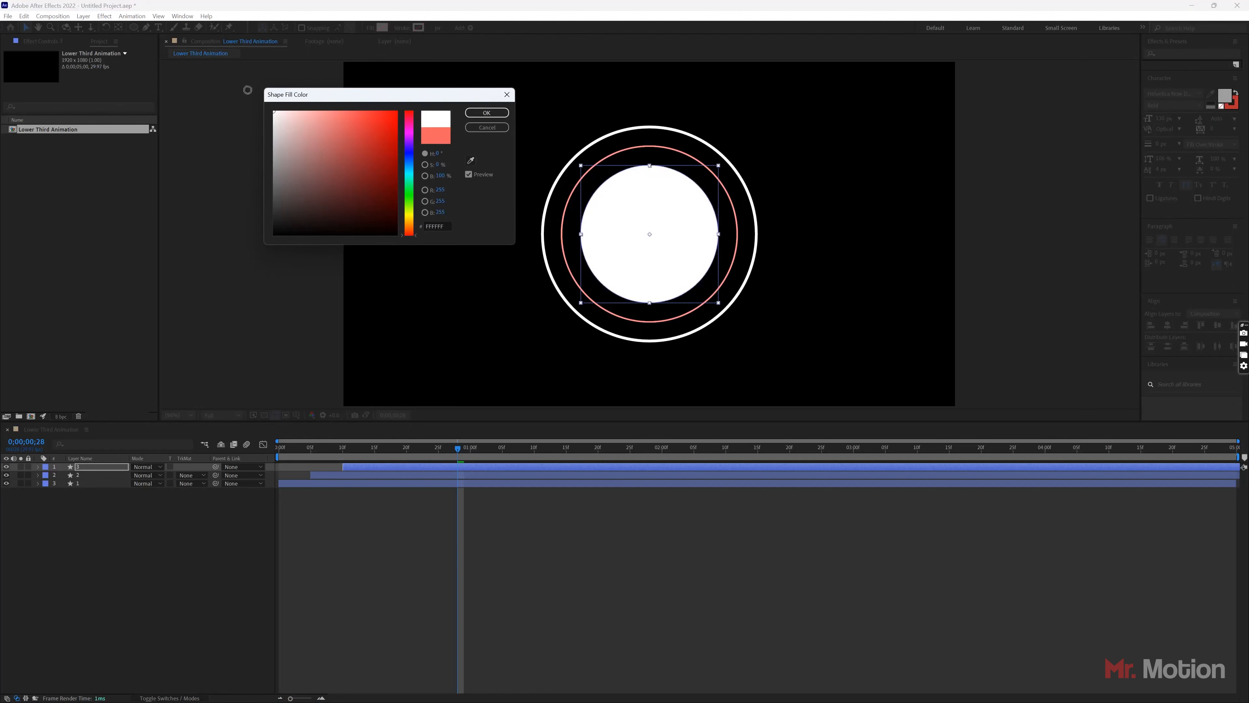
left_click(487, 112)
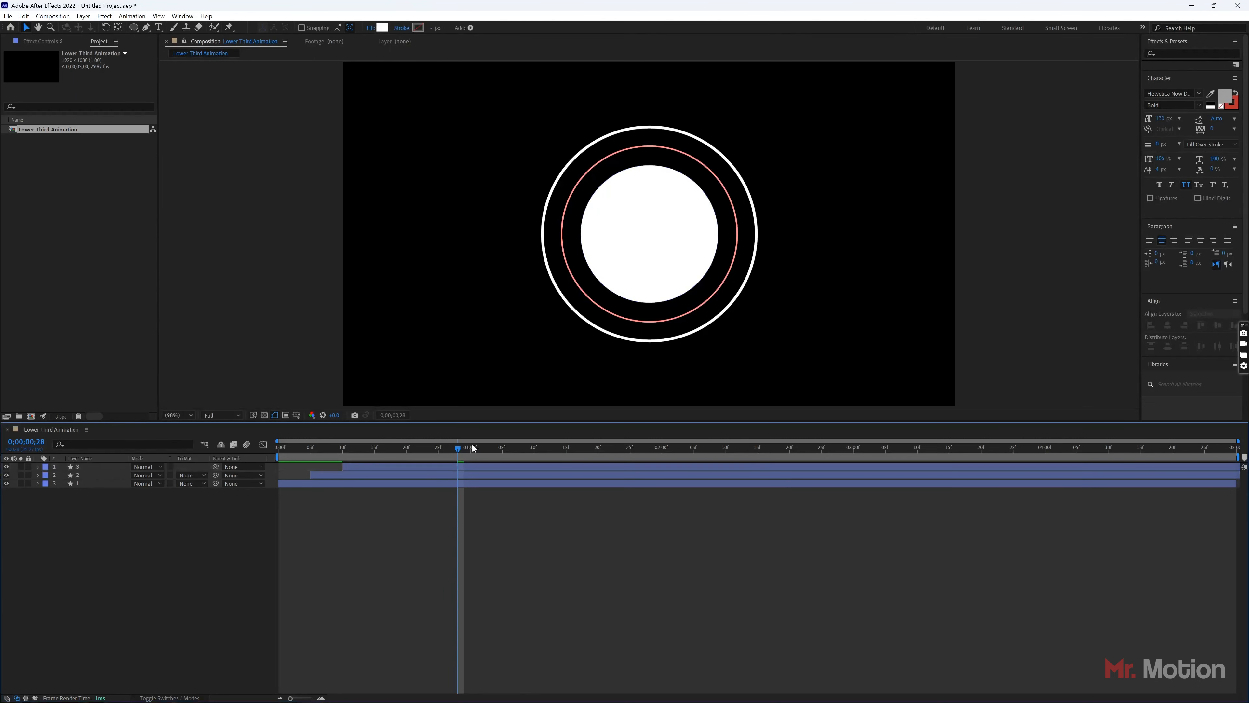
key("Home")
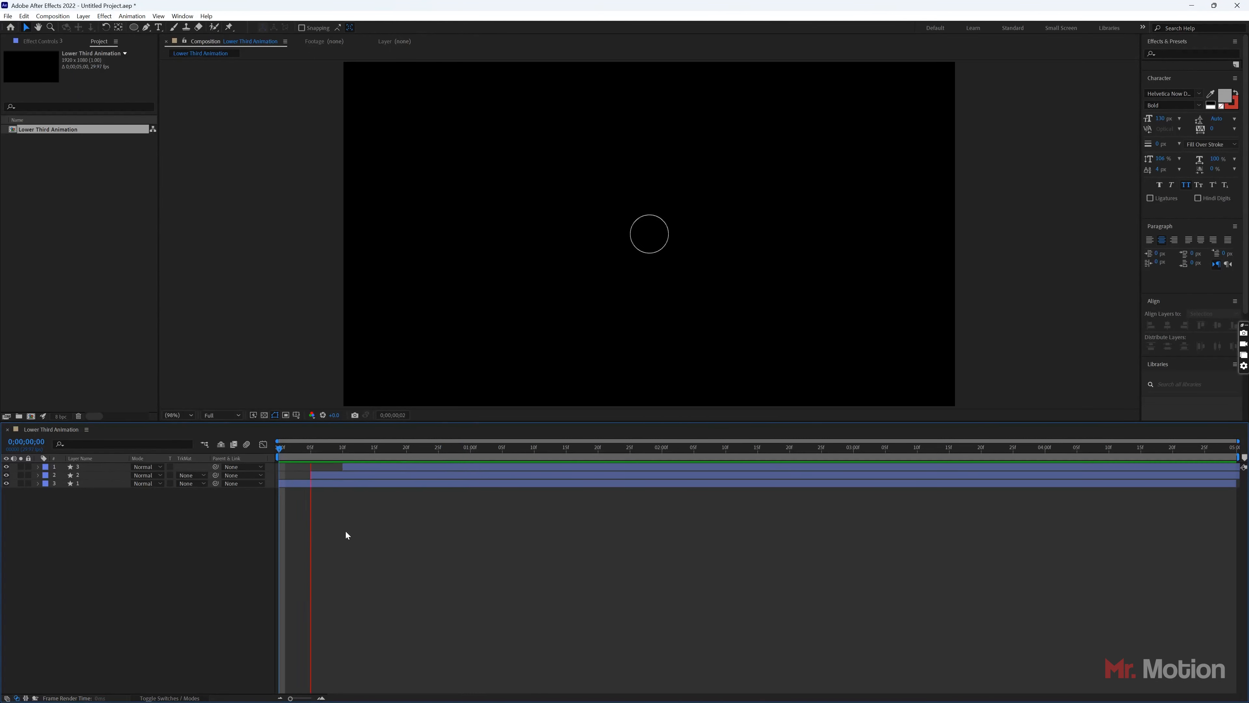
key("space")
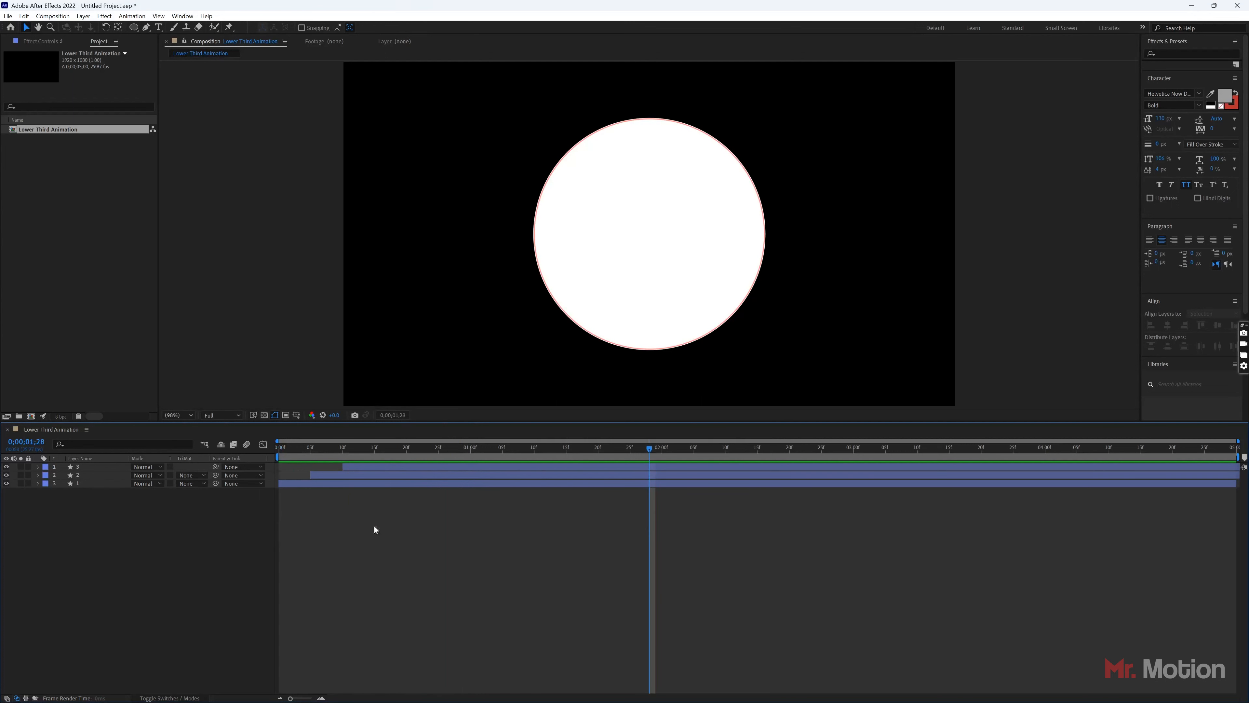
Set layer 3's Scale keyframe at 0;00;01;10 to 122% and preview the animation from the start
left_click(99, 466)
key("u")
key("j")
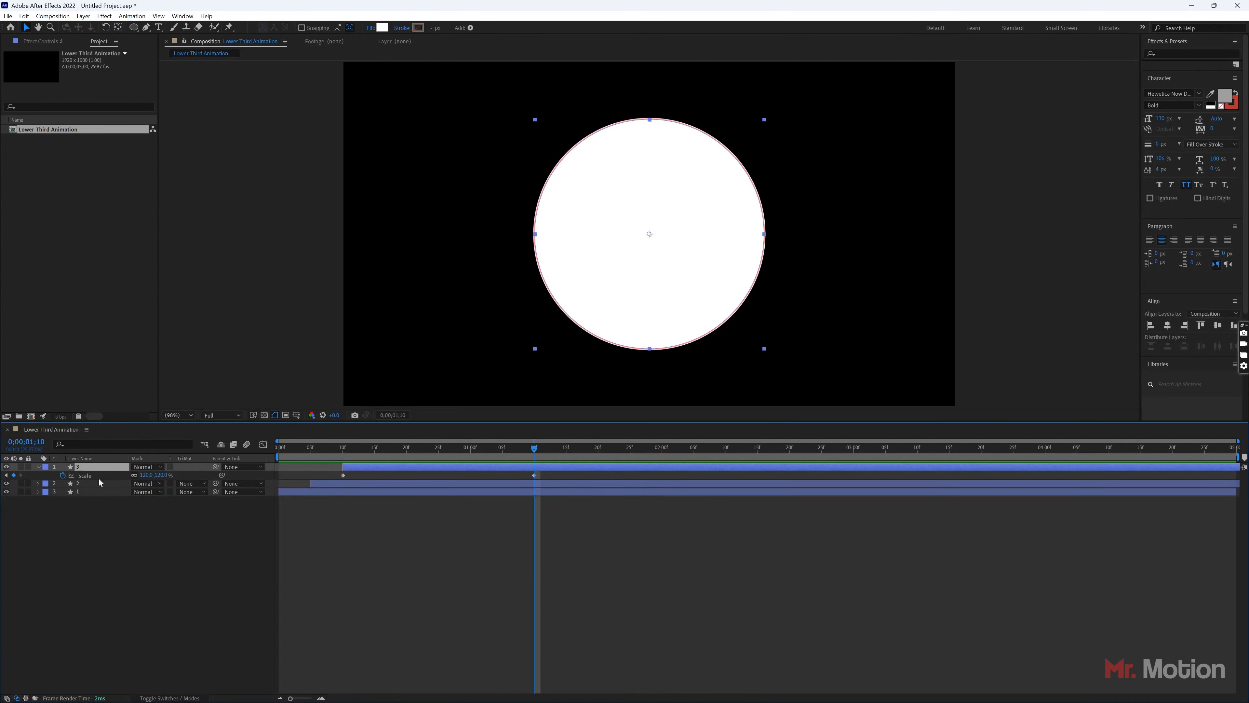
left_click(159, 475)
type("1")
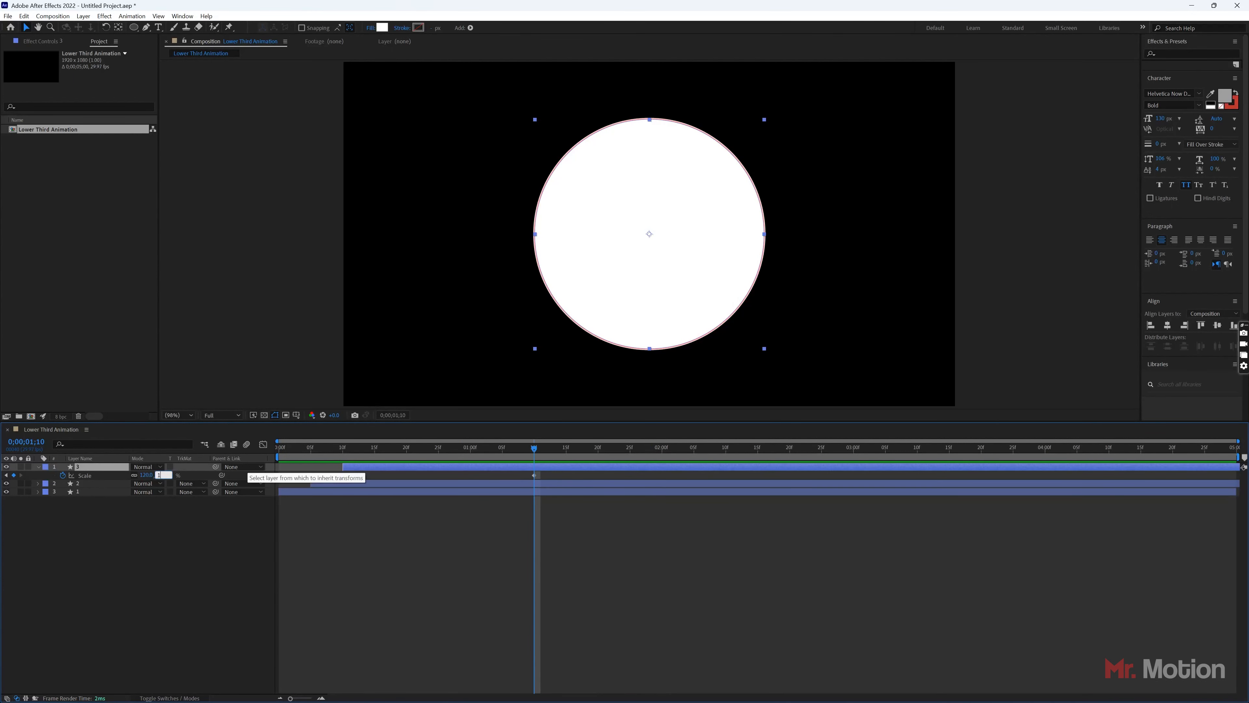
type("22")
key("Return")
left_click(437, 564)
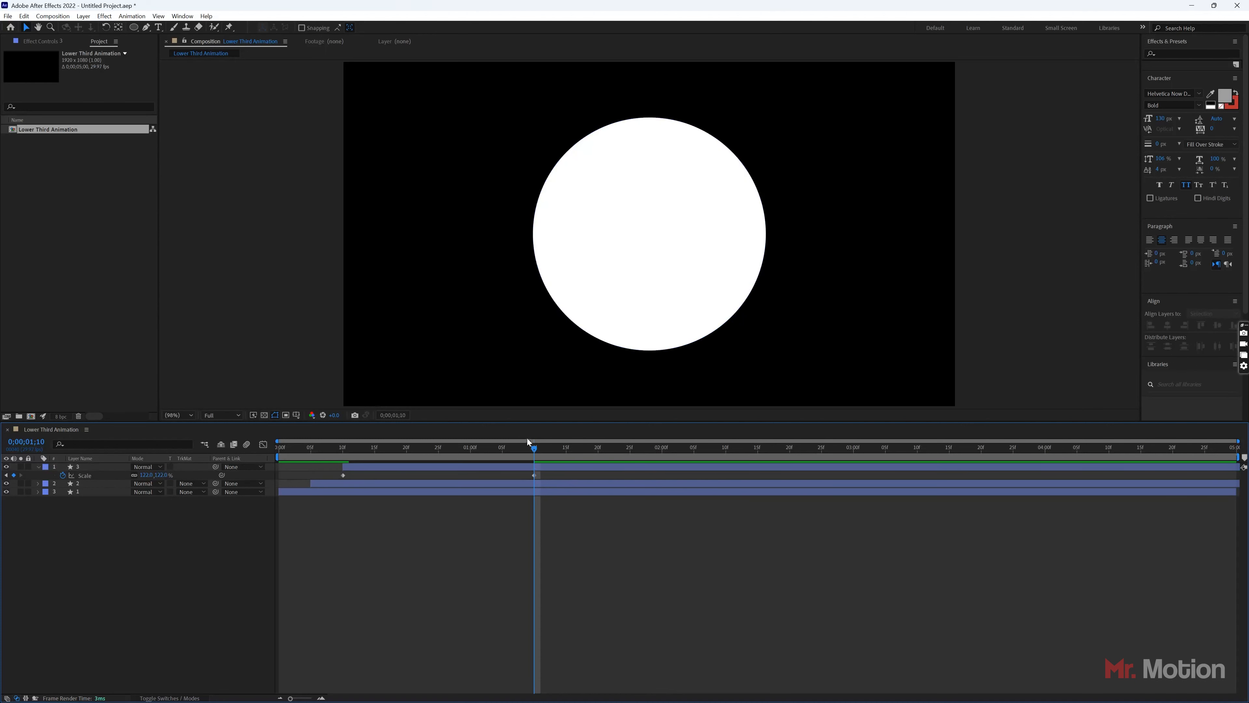
left_click_drag(535, 450, 89, 441)
key("space")
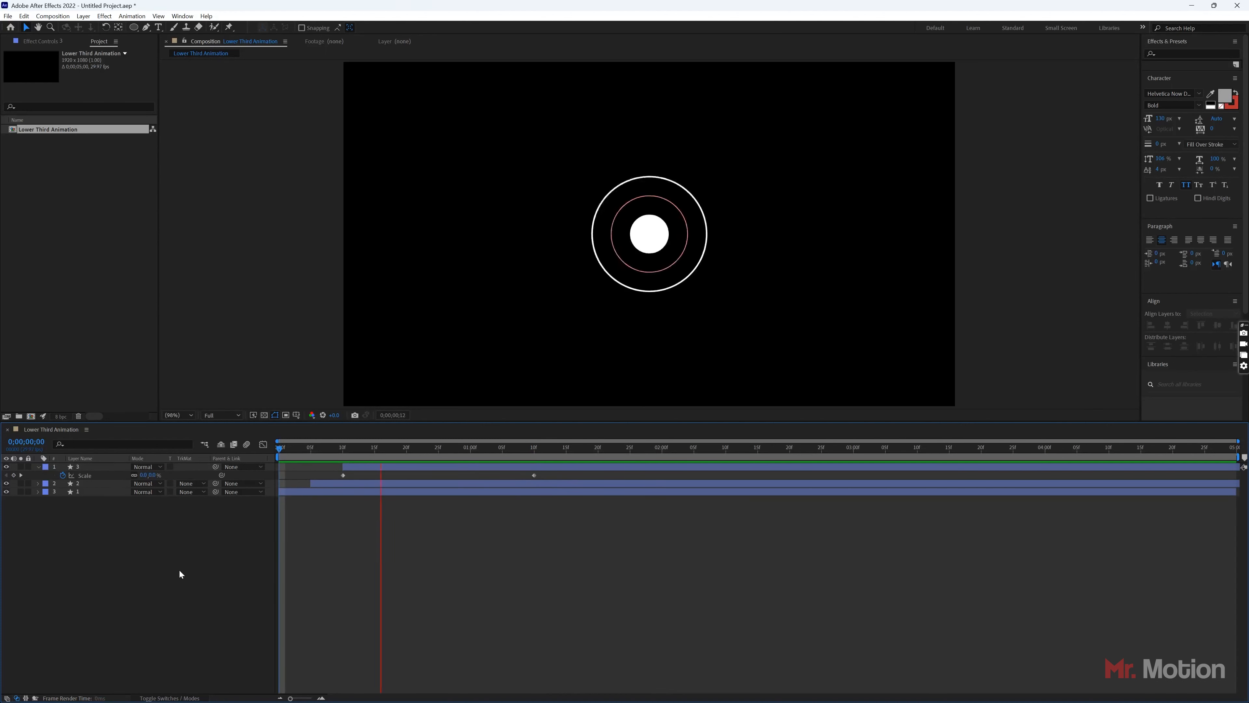
key("space")
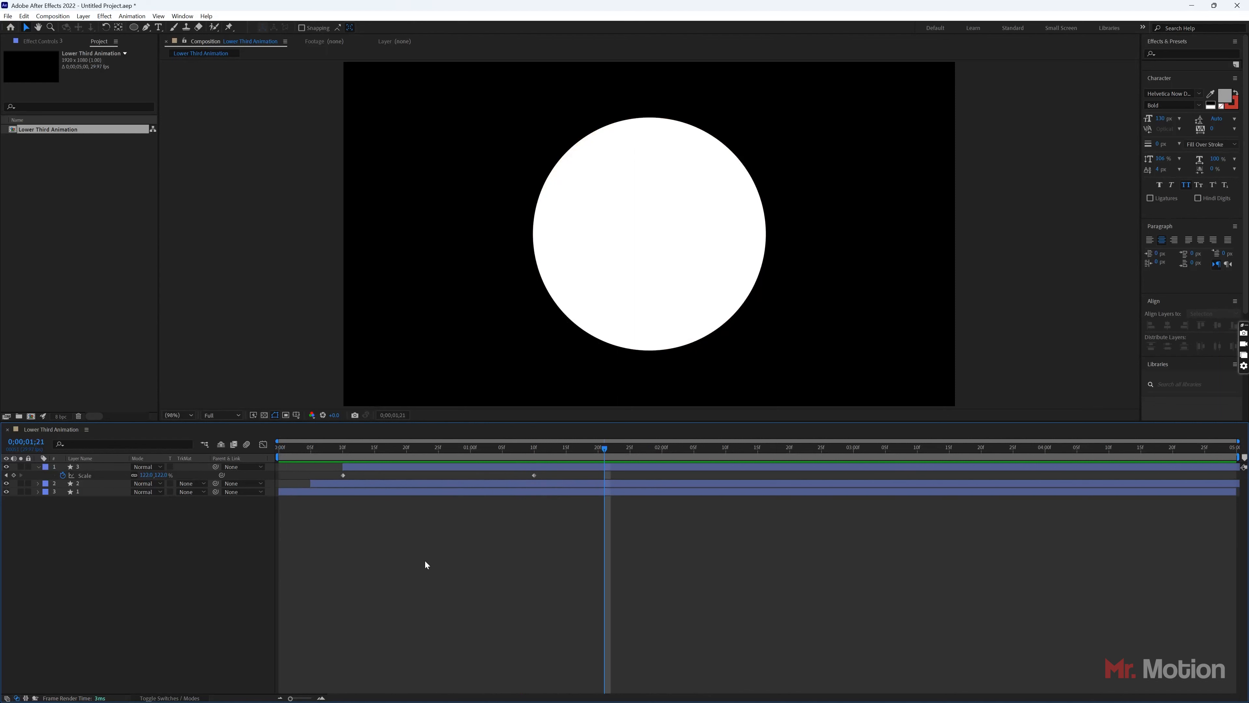
Duplicate layer 3 and rename the copy 4
left_click(39, 468)
left_click(84, 466)
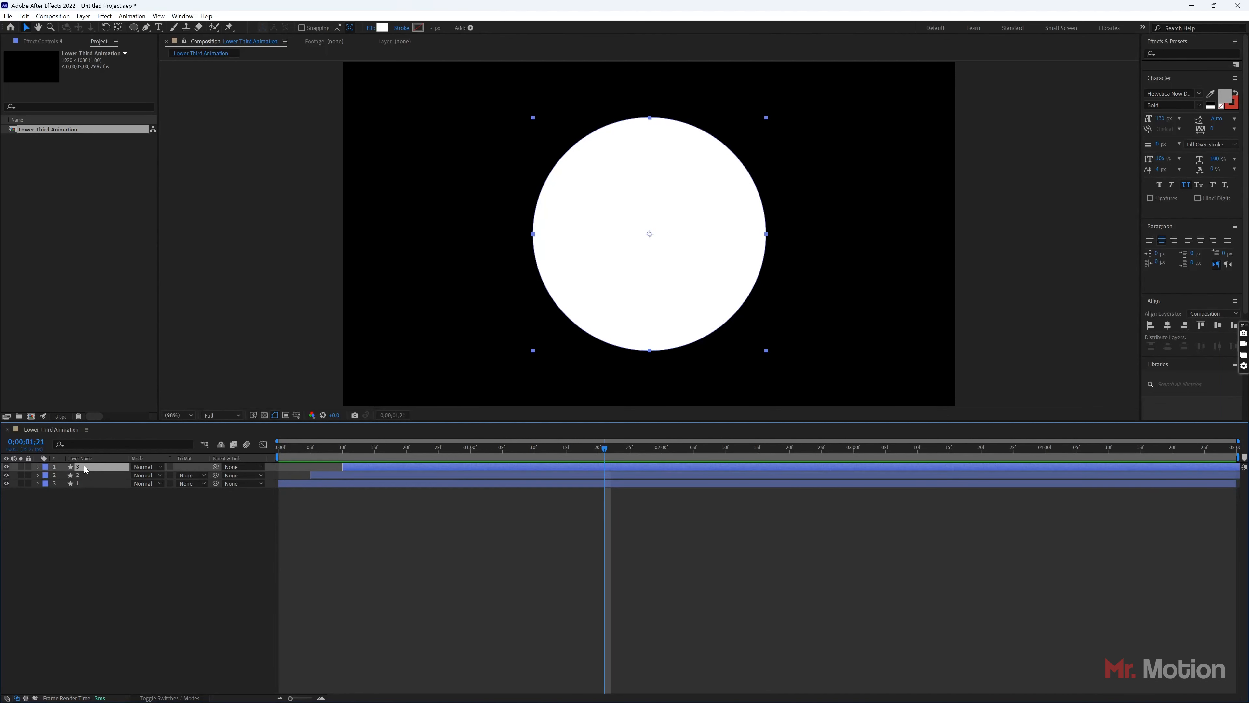
key("ctrl+d")
key("Return")
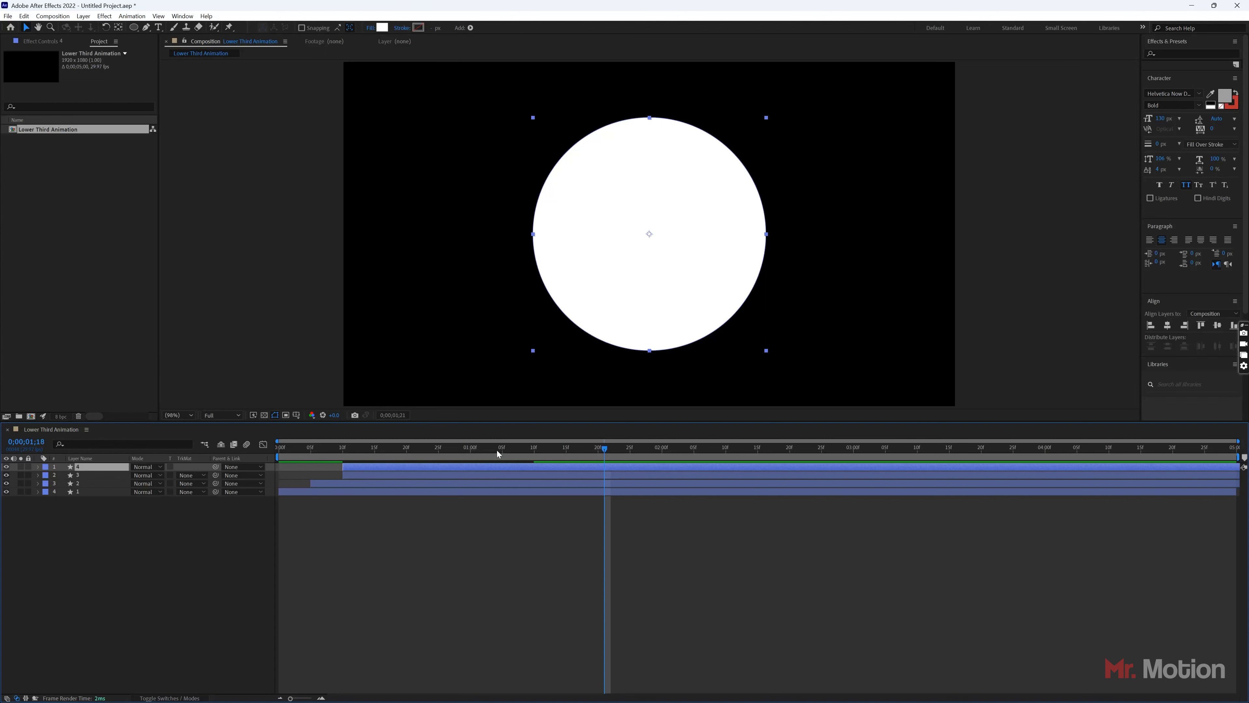
Set layer 4's fill to none and give its circle a white (FFFFFF) stroke
left_click(471, 454)
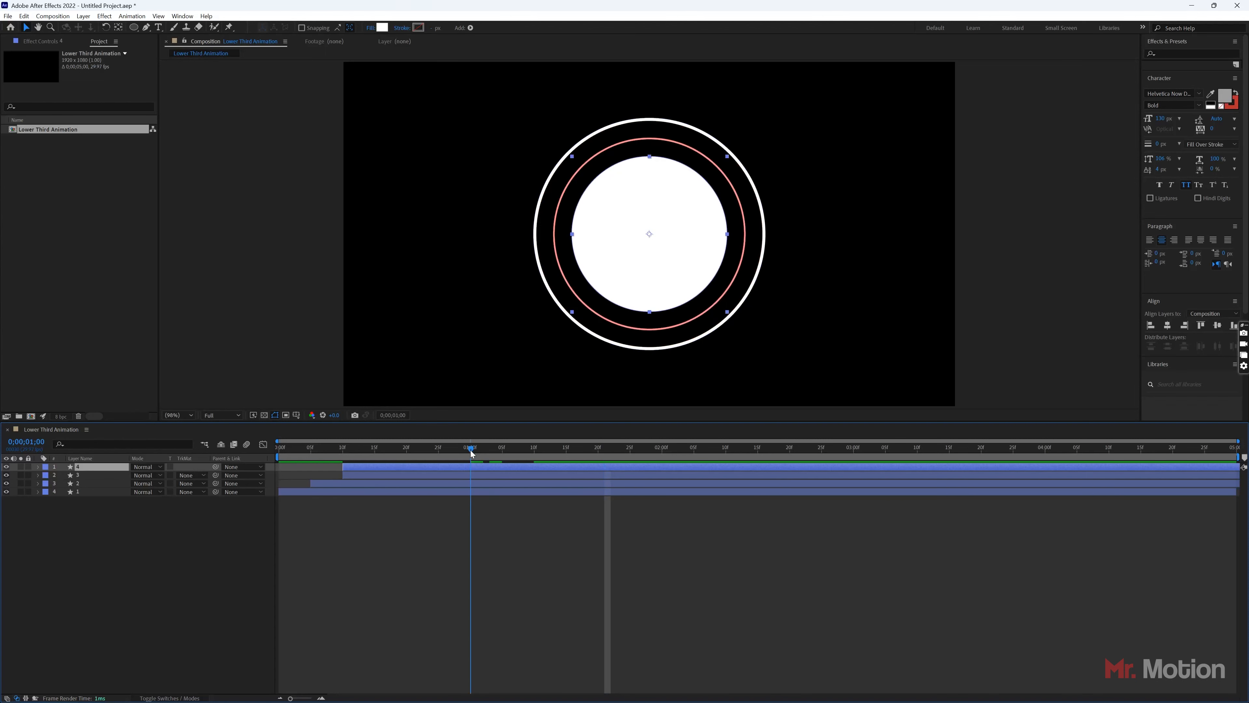
left_click(382, 29)
left_click(489, 129)
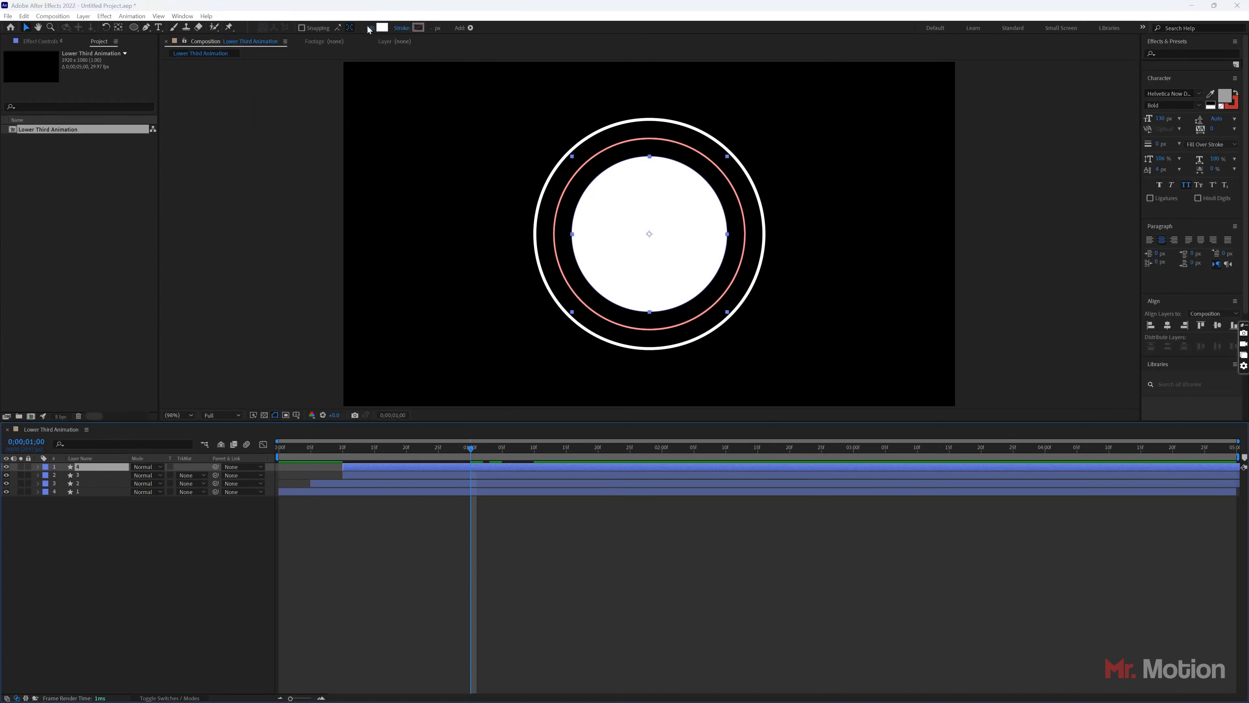
left_click(370, 28)
left_click(274, 151)
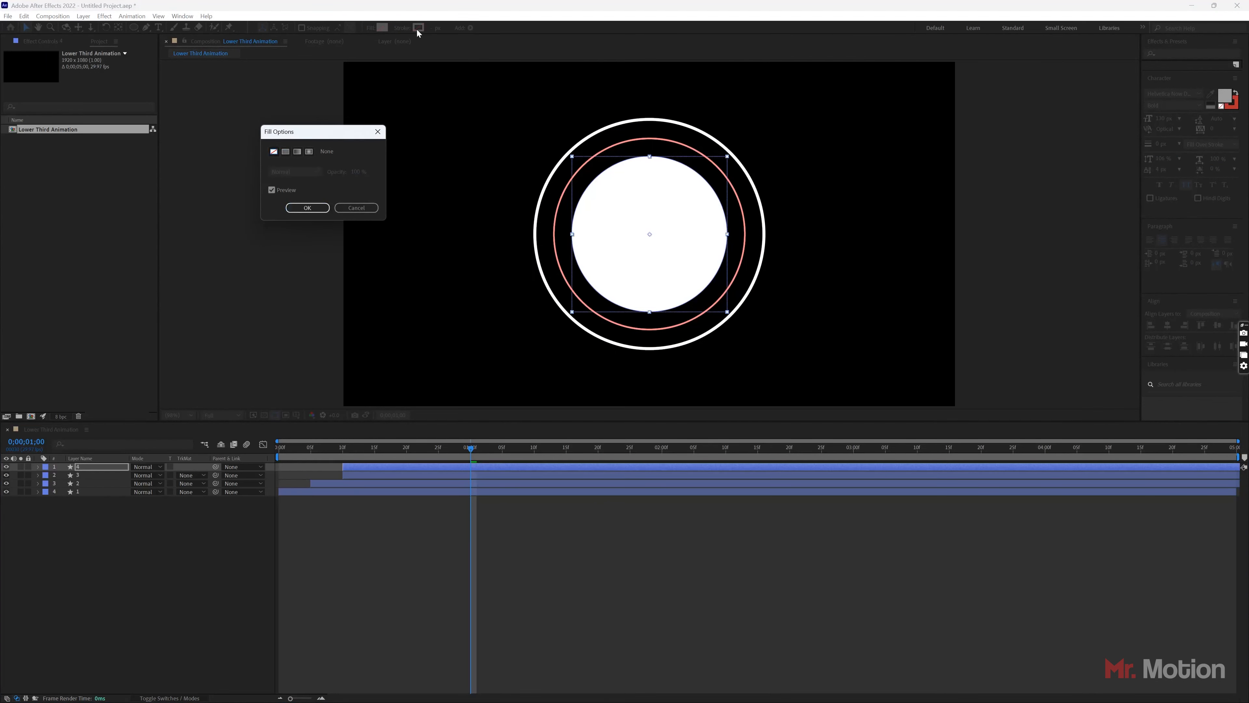
left_click(310, 207)
left_click(418, 28)
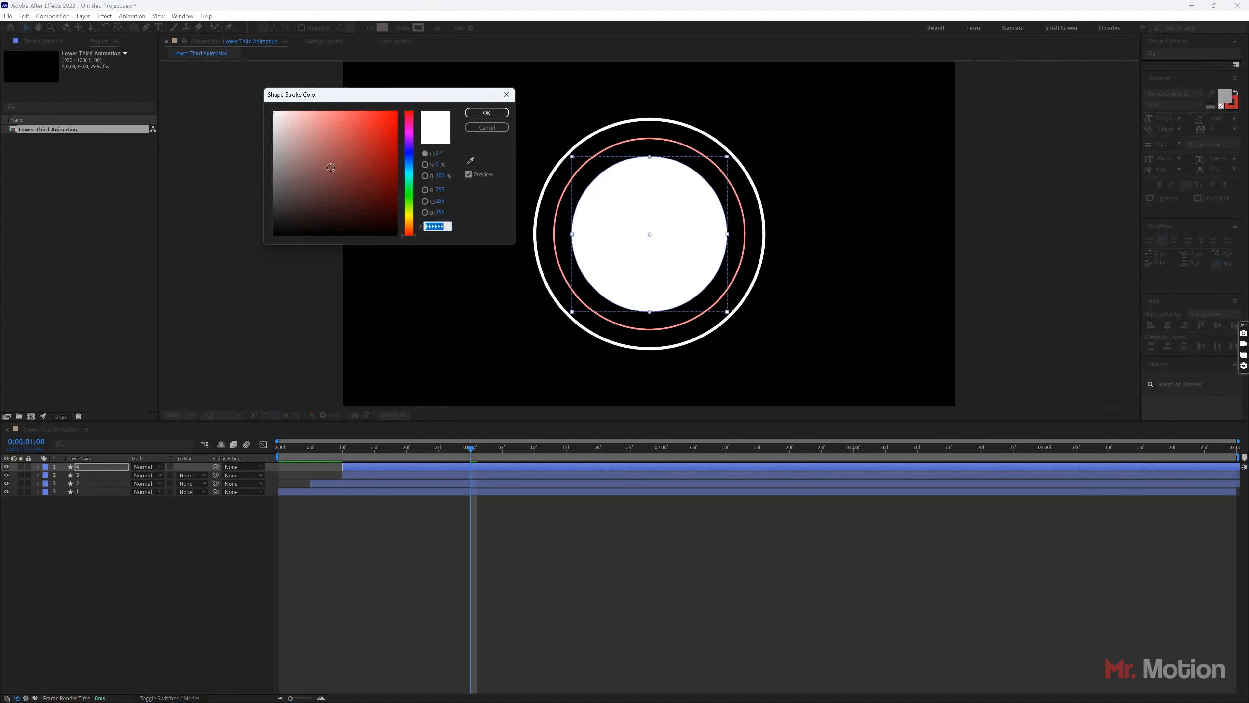
left_click(484, 113)
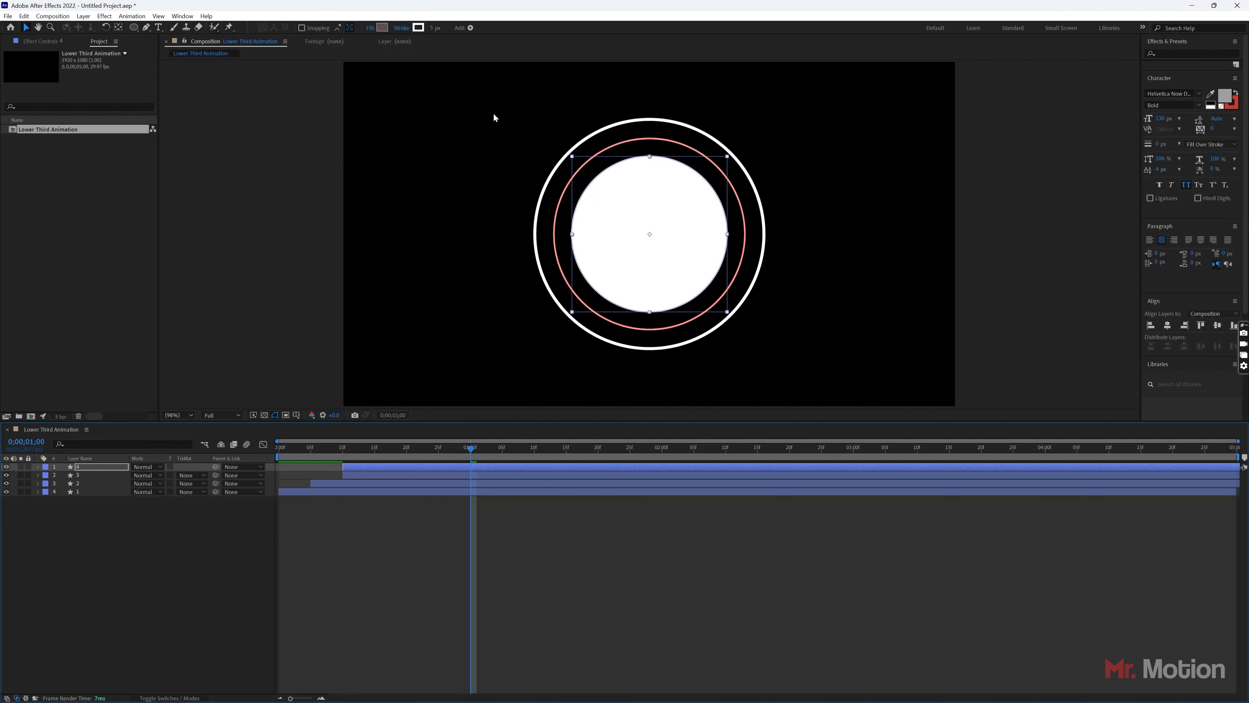
Delete both Scale keyframes from layer 4 and extend the layer back to start at frame 0
left_click_drag(471, 448, 618, 454)
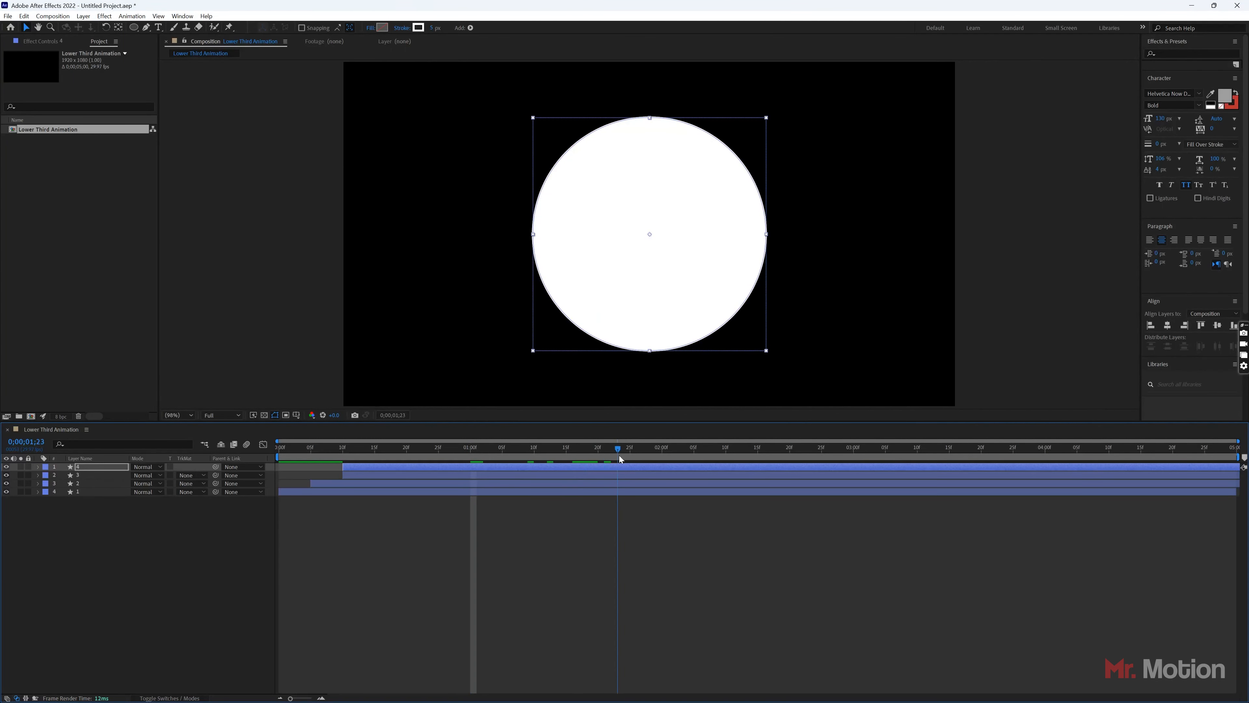
left_click(98, 468)
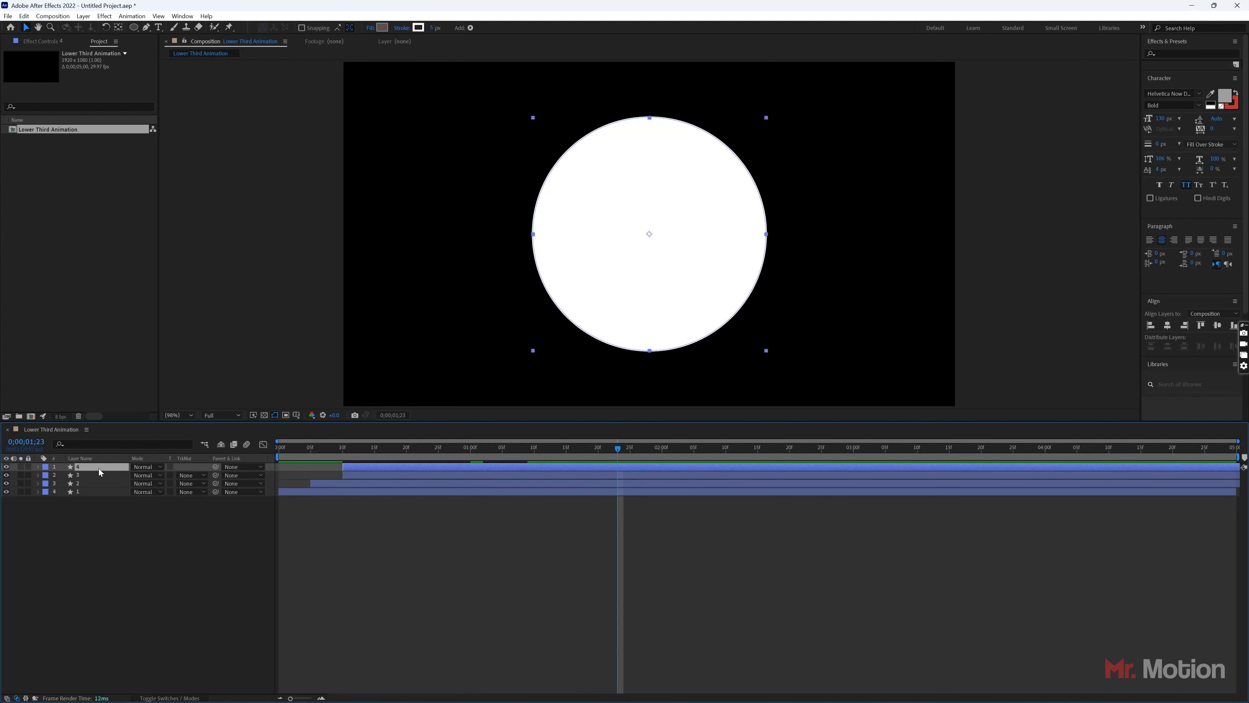
key("u")
left_click_drag(546, 476, 292, 467)
key("Delete")
left_click(329, 524)
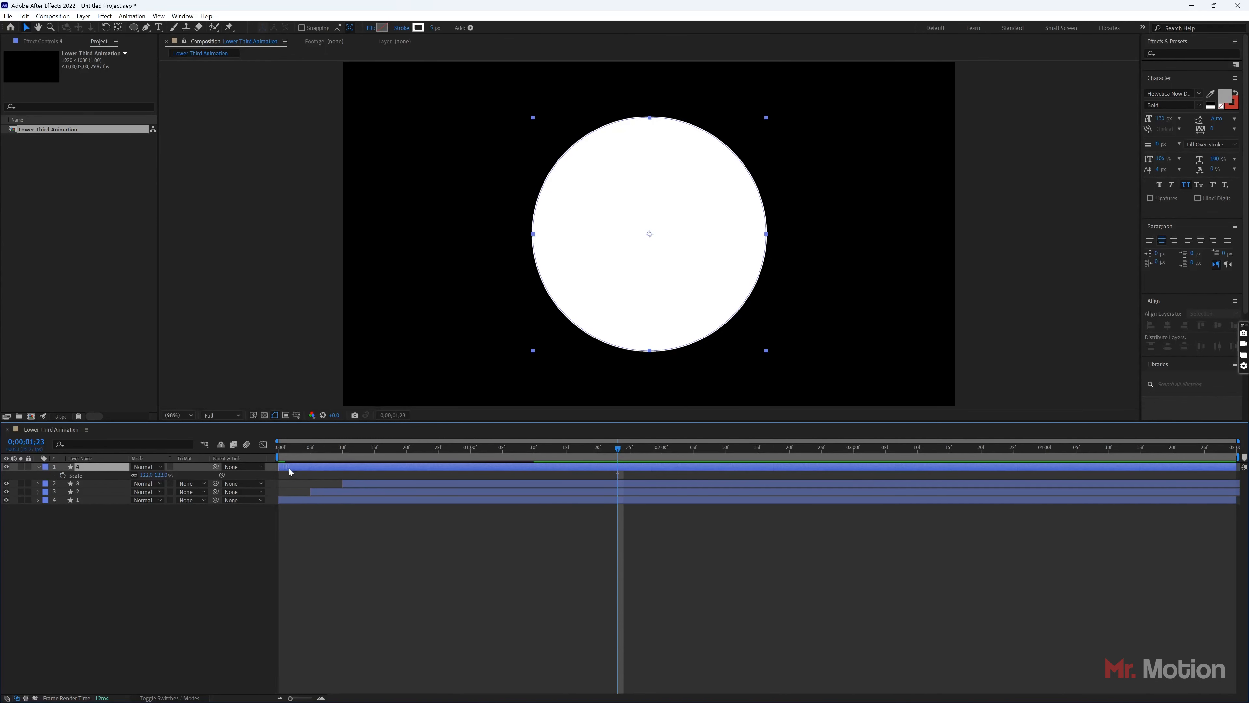
Set layer 4's Scale to 130%, checking it against the other rings at 0;00;01;00
left_click_drag(618, 452, 472, 452)
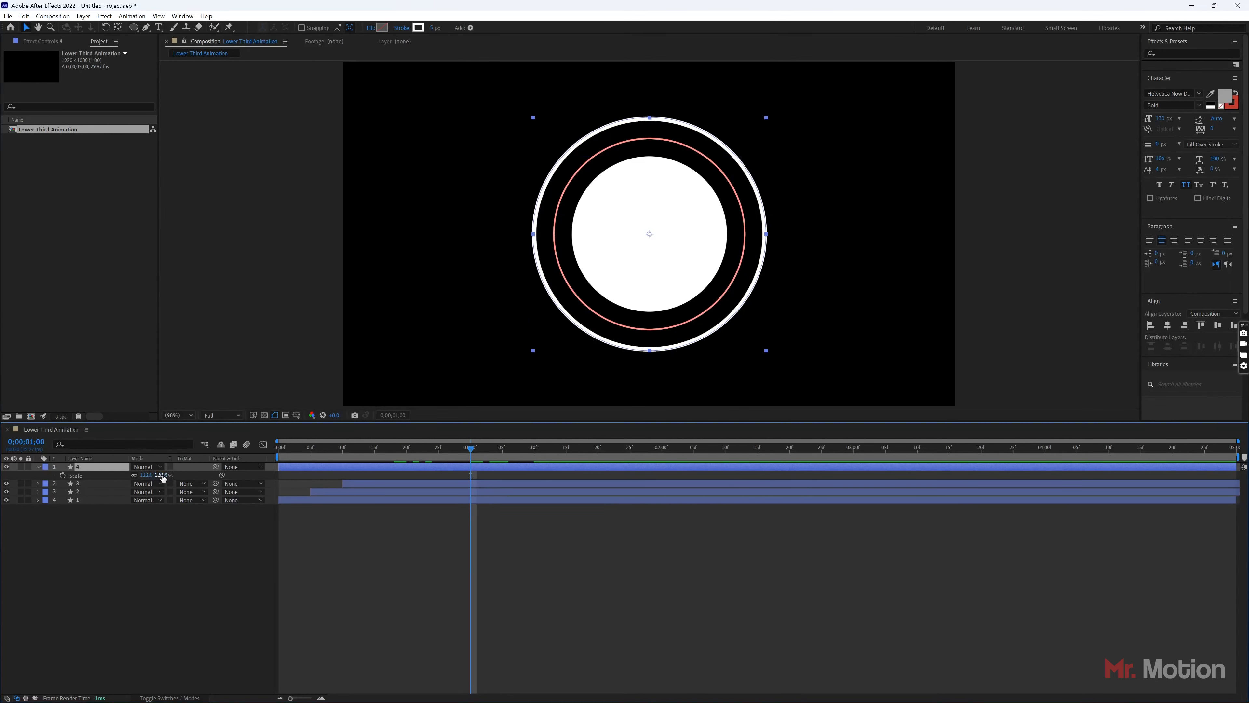
left_click_drag(160, 475, 168, 475)
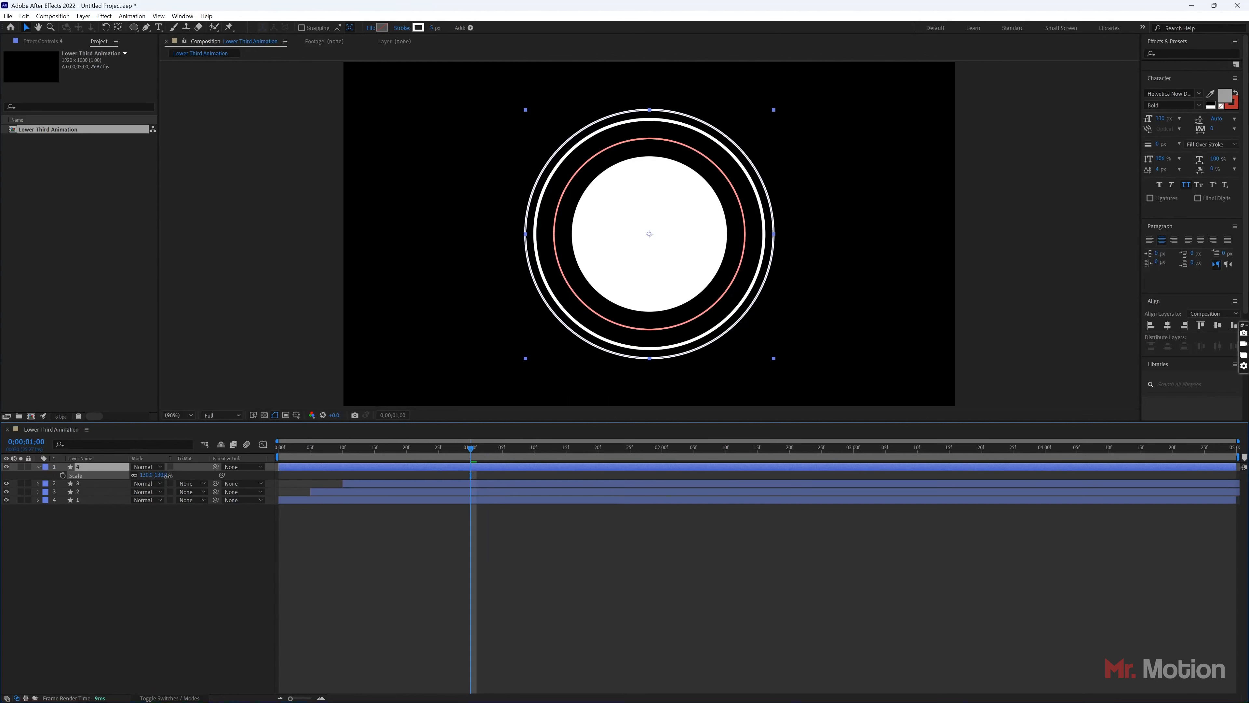
left_click(77, 475)
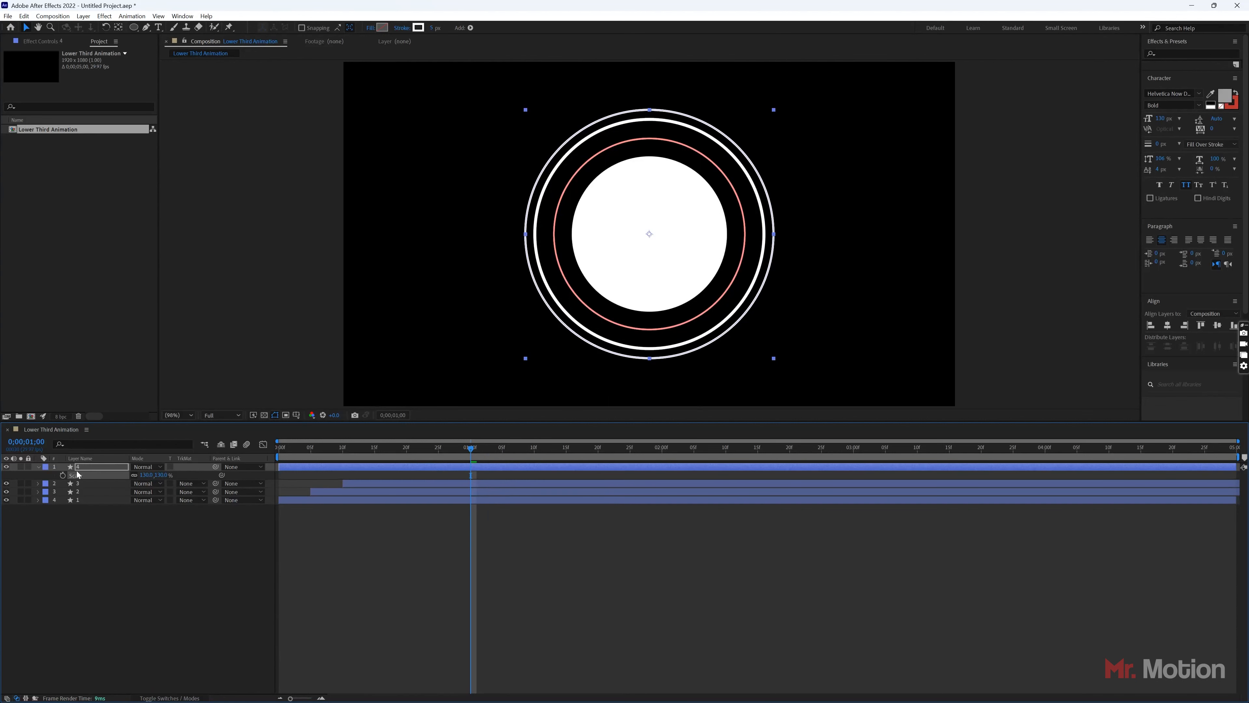
Add Trim Paths to layer 4's contents and expand its properties
left_click(39, 468)
left_click(39, 468)
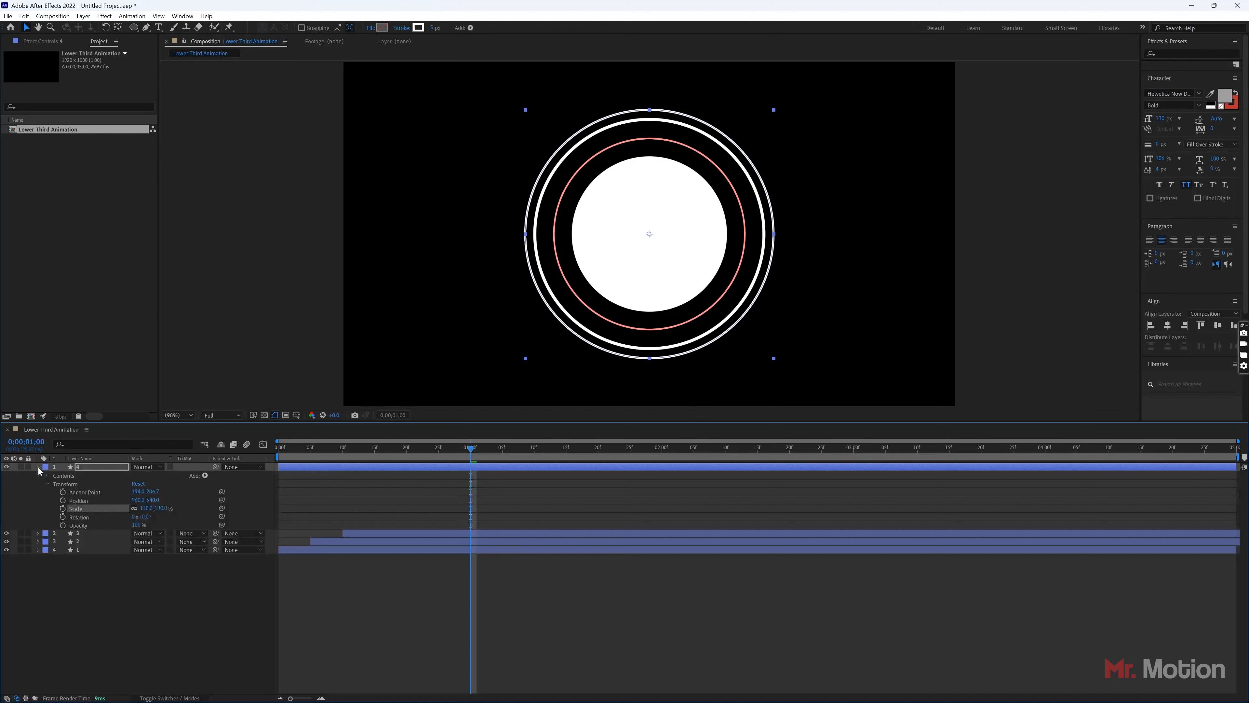
left_click(47, 484)
left_click(204, 475)
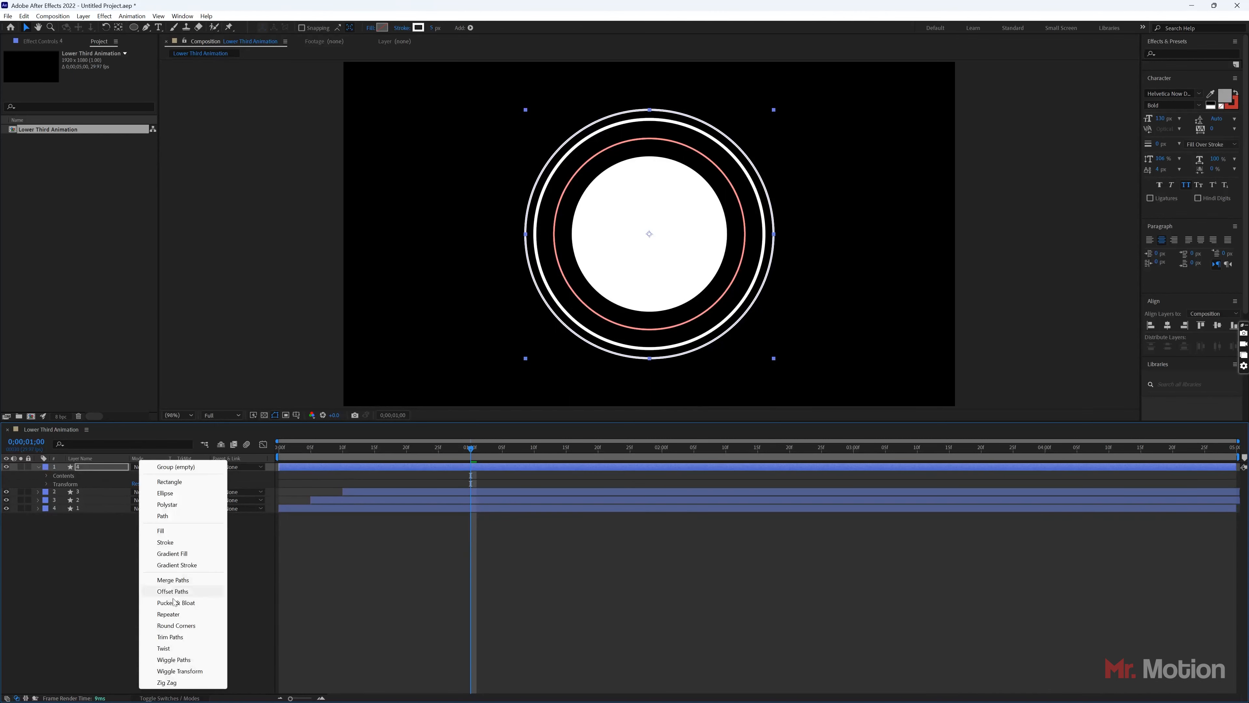
left_click(170, 637)
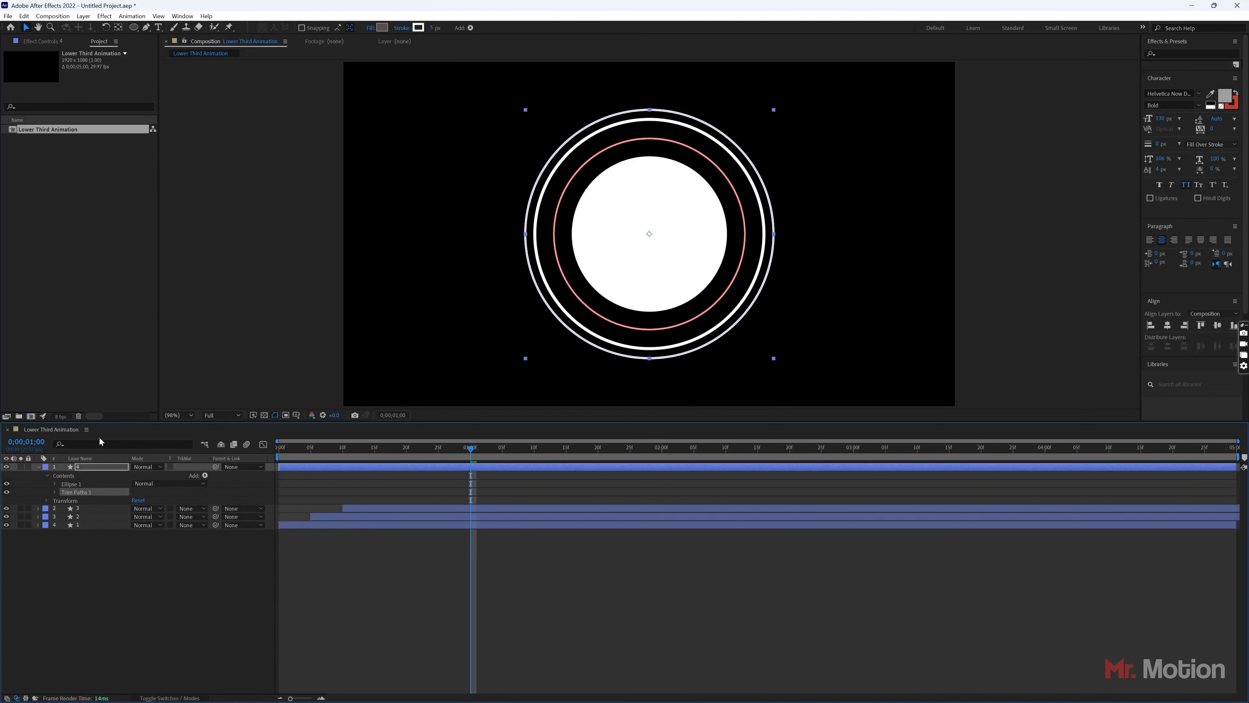
left_click(54, 492)
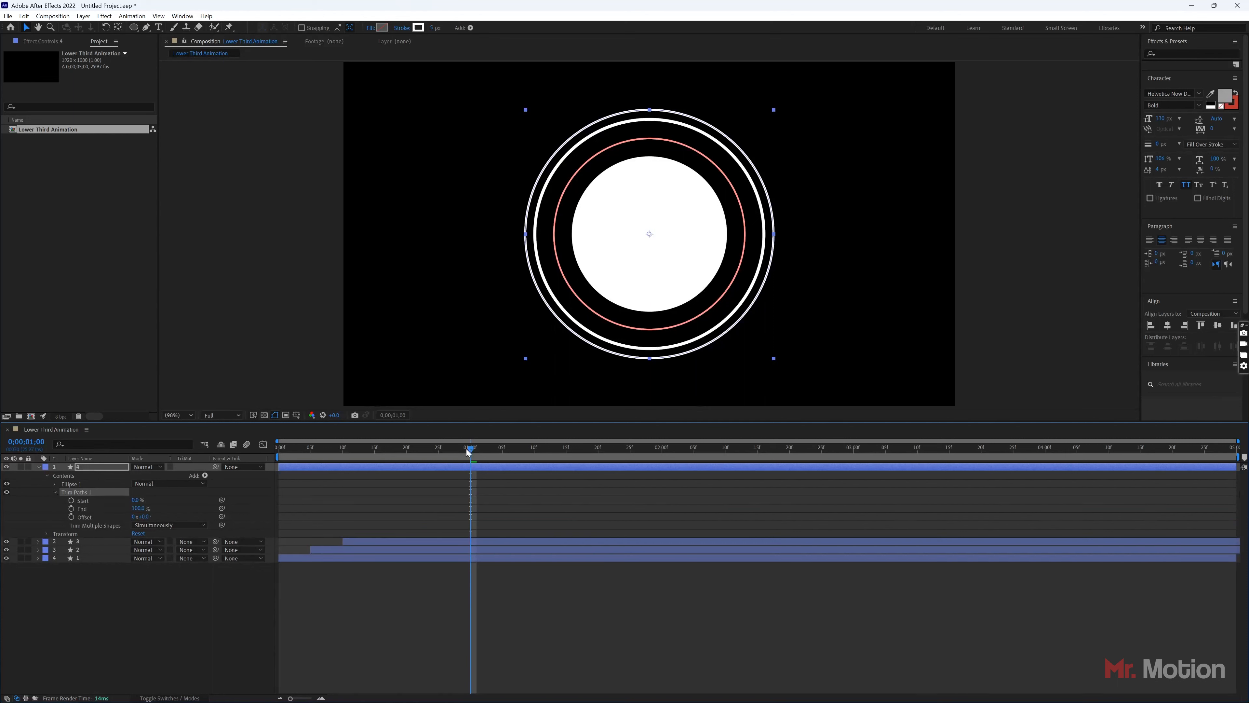
Keyframe layer 4's Trim Paths Start and End at frame 0, with End set to 0%
left_click_drag(470, 452, 284, 453)
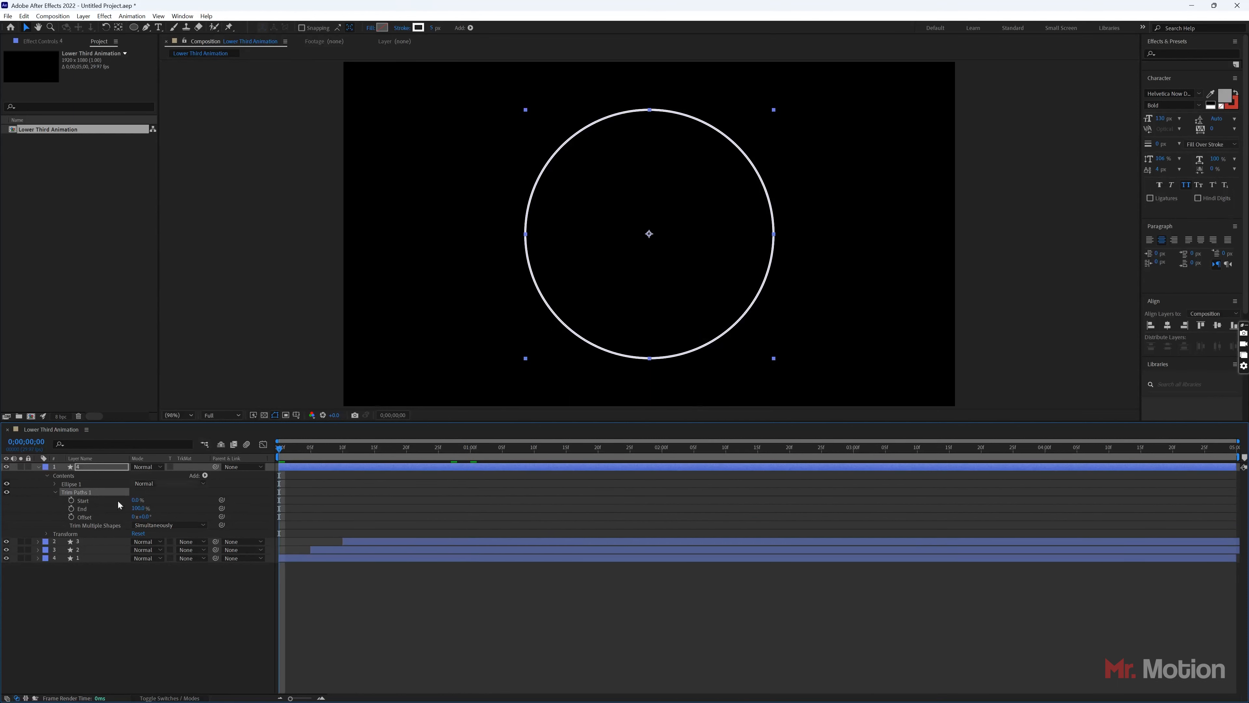
left_click_drag(139, 509, 94, 512)
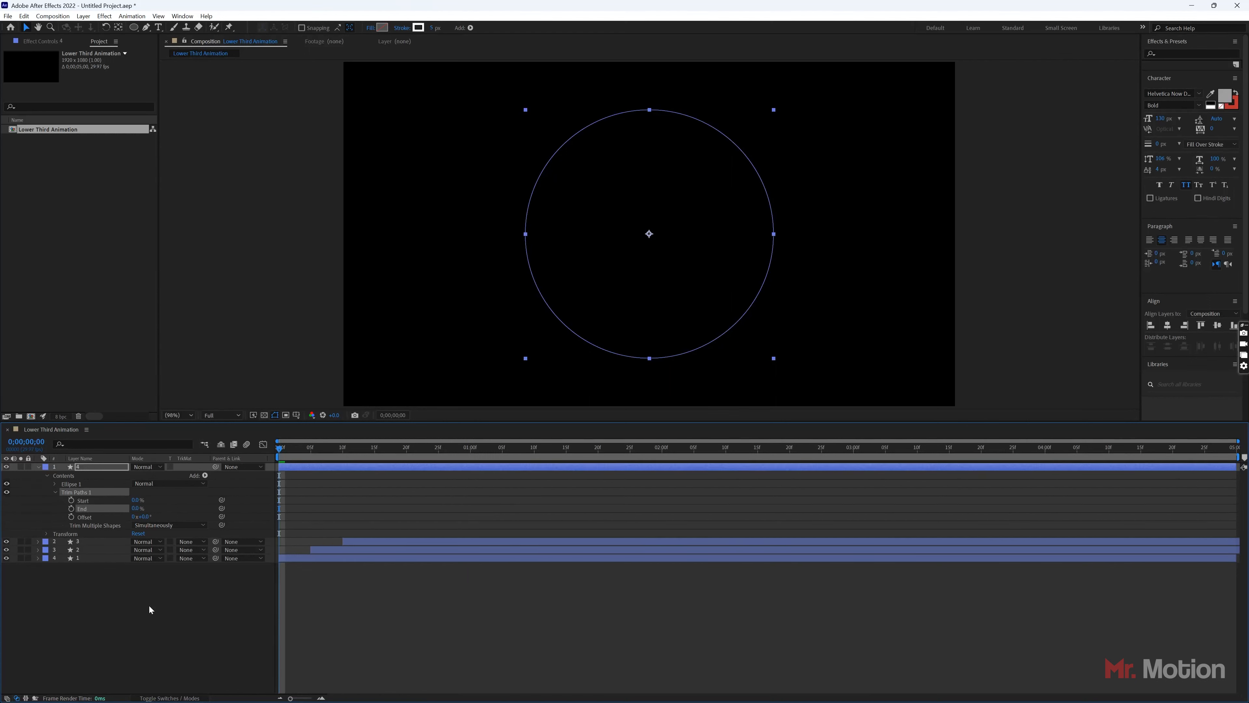
left_click(71, 509)
left_click(72, 500)
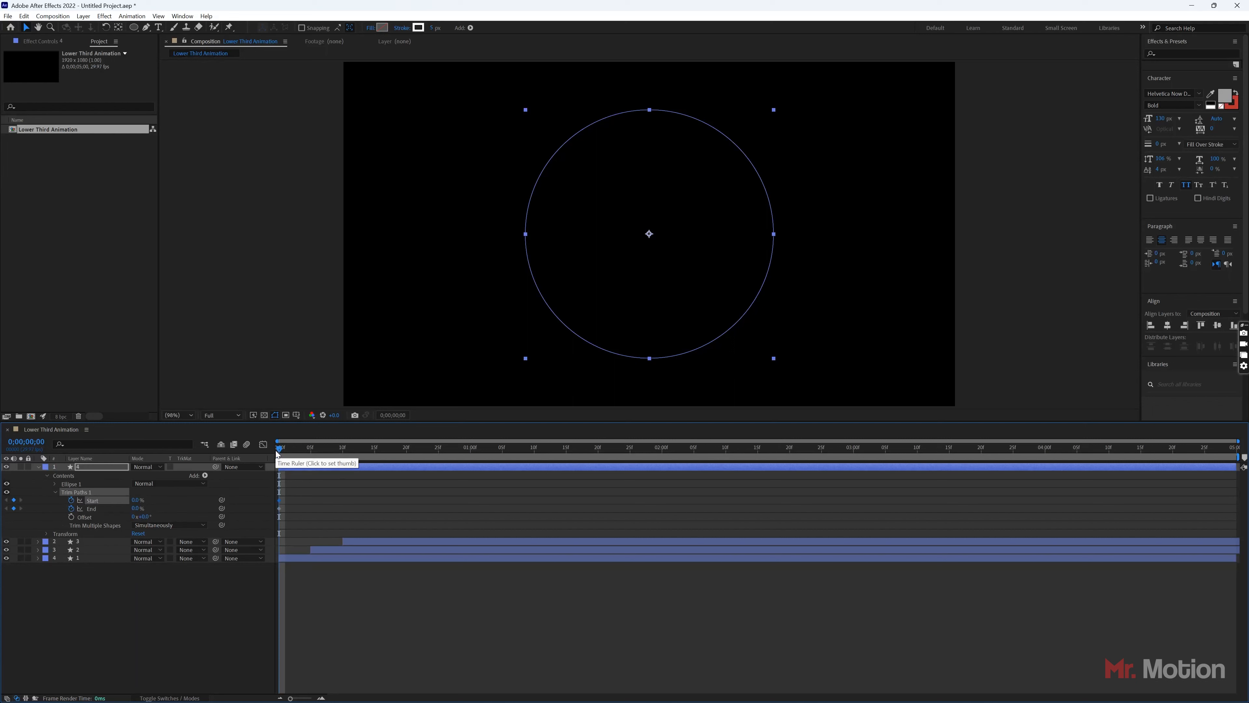
Set layer 4's Trim Paths End and Start keyframes to 100% at 0;00;01;00
left_click_drag(285, 451, 469, 462)
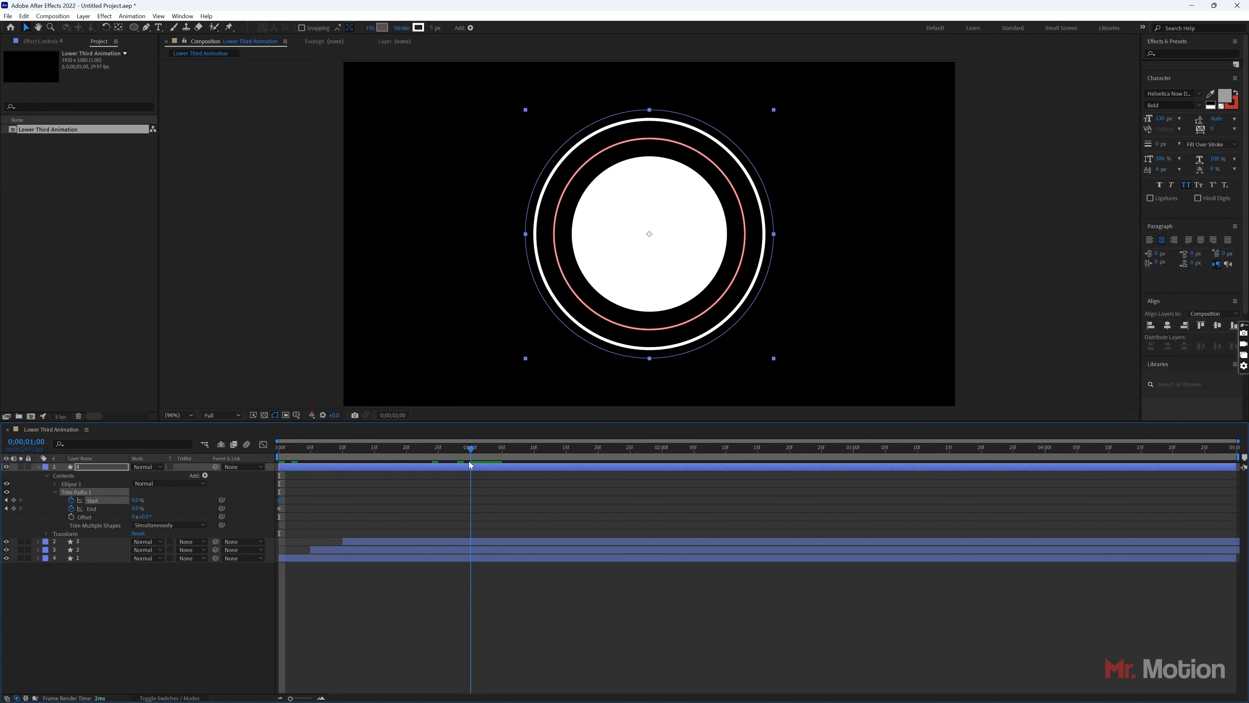
left_click_drag(134, 511, 157, 509)
left_click_drag(178, 515, 223, 516)
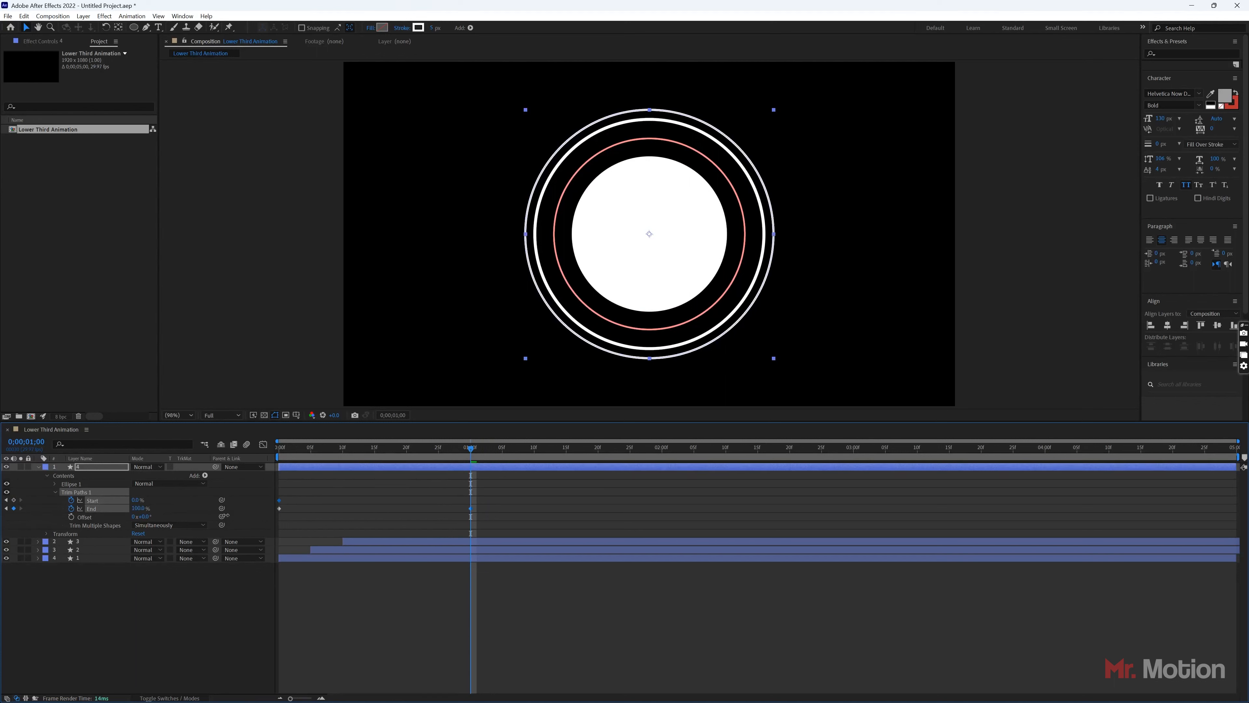
left_click_drag(137, 501, 203, 507)
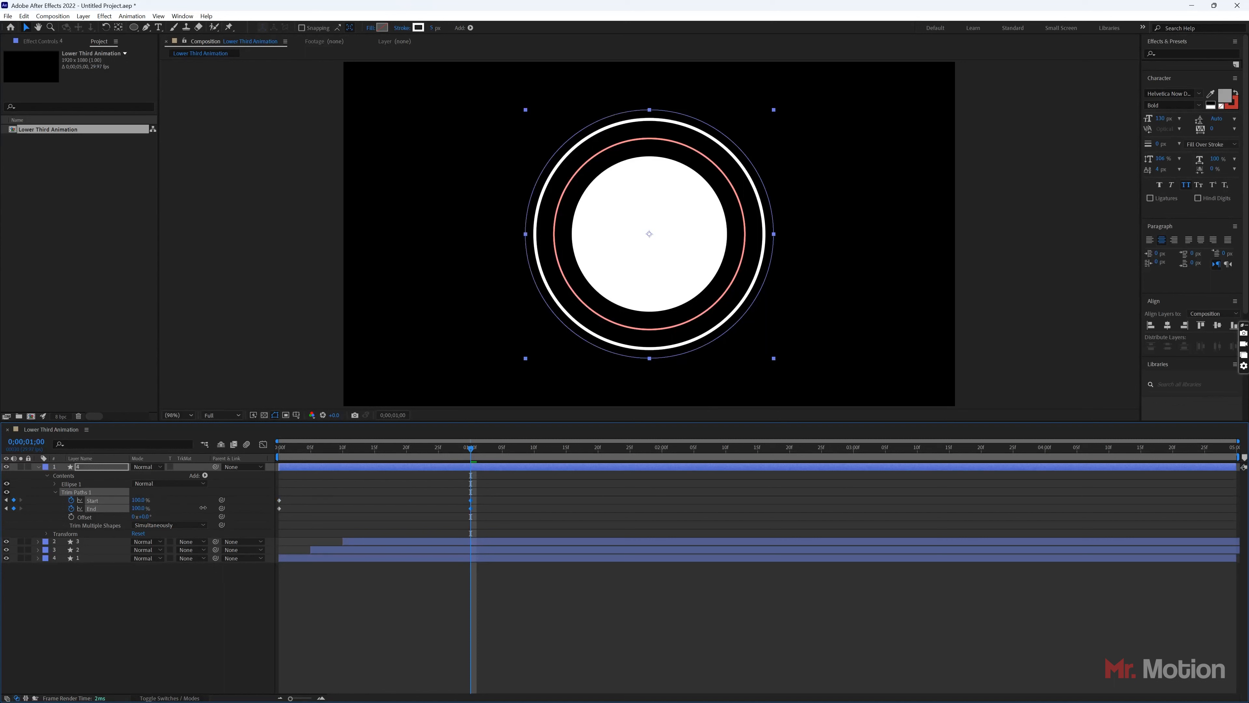
left_click(487, 515)
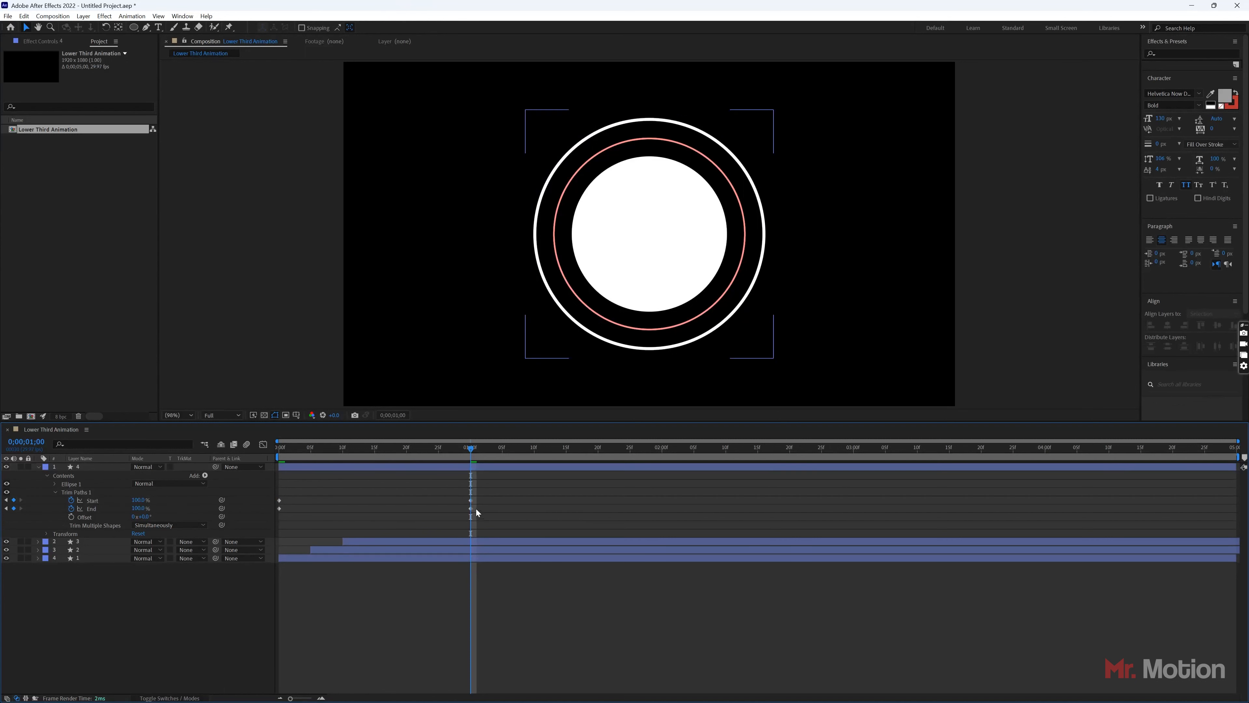
Try delaying both Trim Paths Start keyframes on layer 4 by about 6 frames and preview the animation
left_click_drag(481, 497, 323, 506)
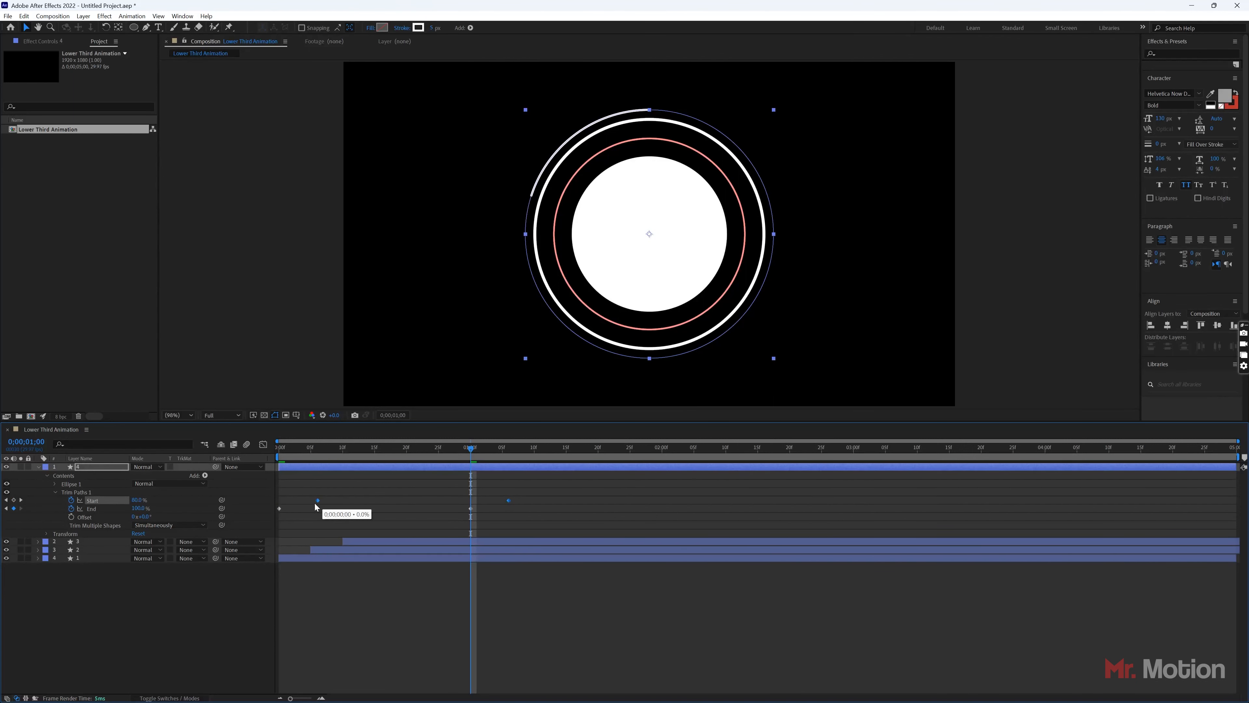
left_click_drag(471, 449, 240, 427)
key("Home")
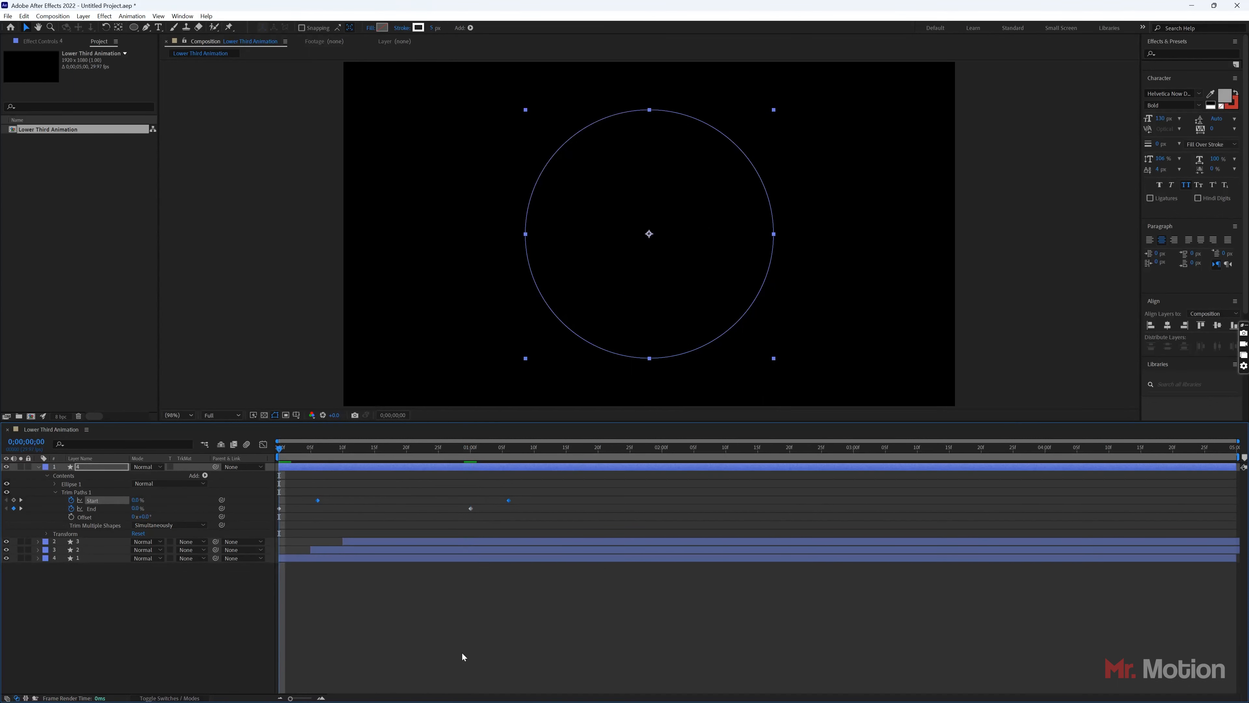
key("space")
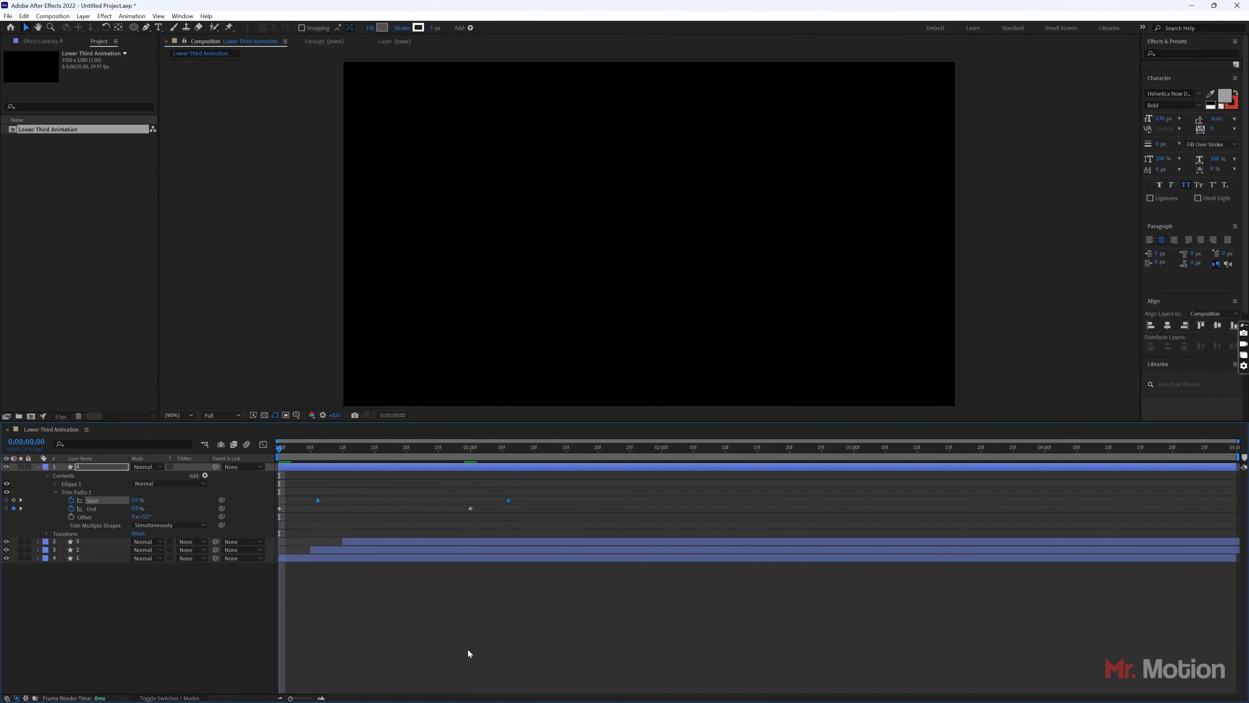
key("space")
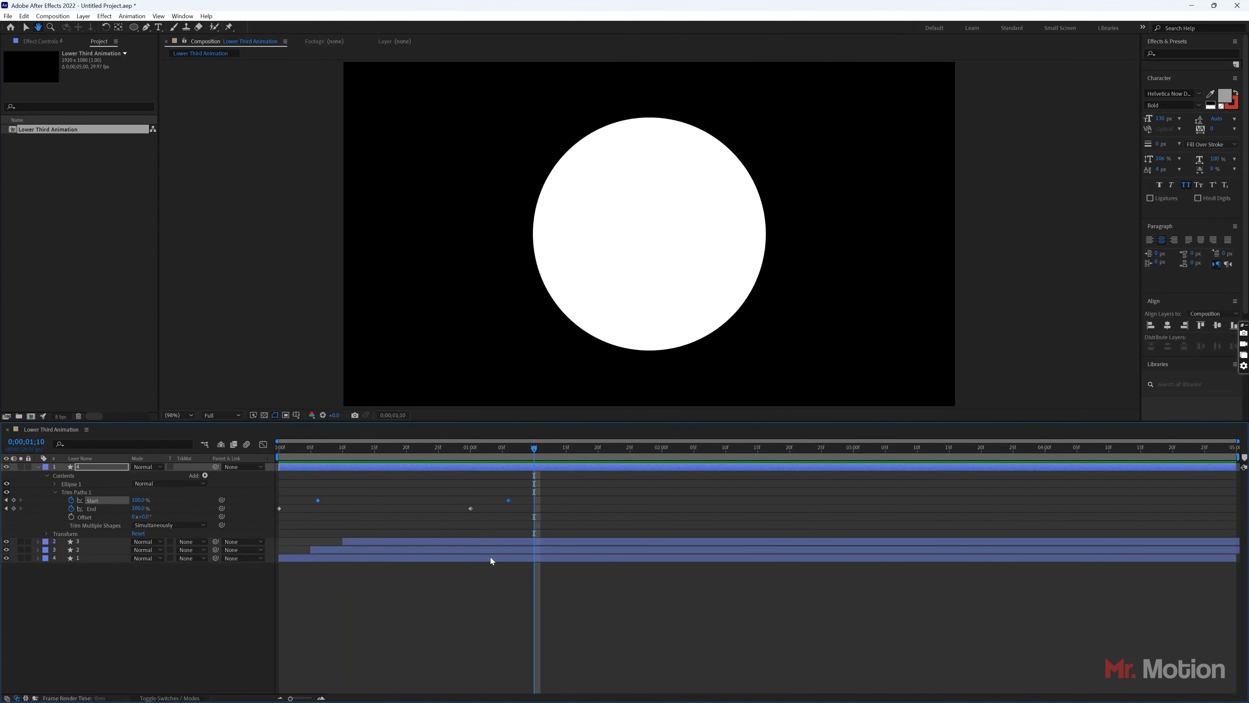
Retime layer 4's Trim Paths keyframes so End runs from frame 0 to 15 and Start from frame 15 to 0;00;01;00, and preview
left_click_drag(519, 493, 471, 498)
left_click(657, 508)
left_click_drag(682, 492, 276, 524)
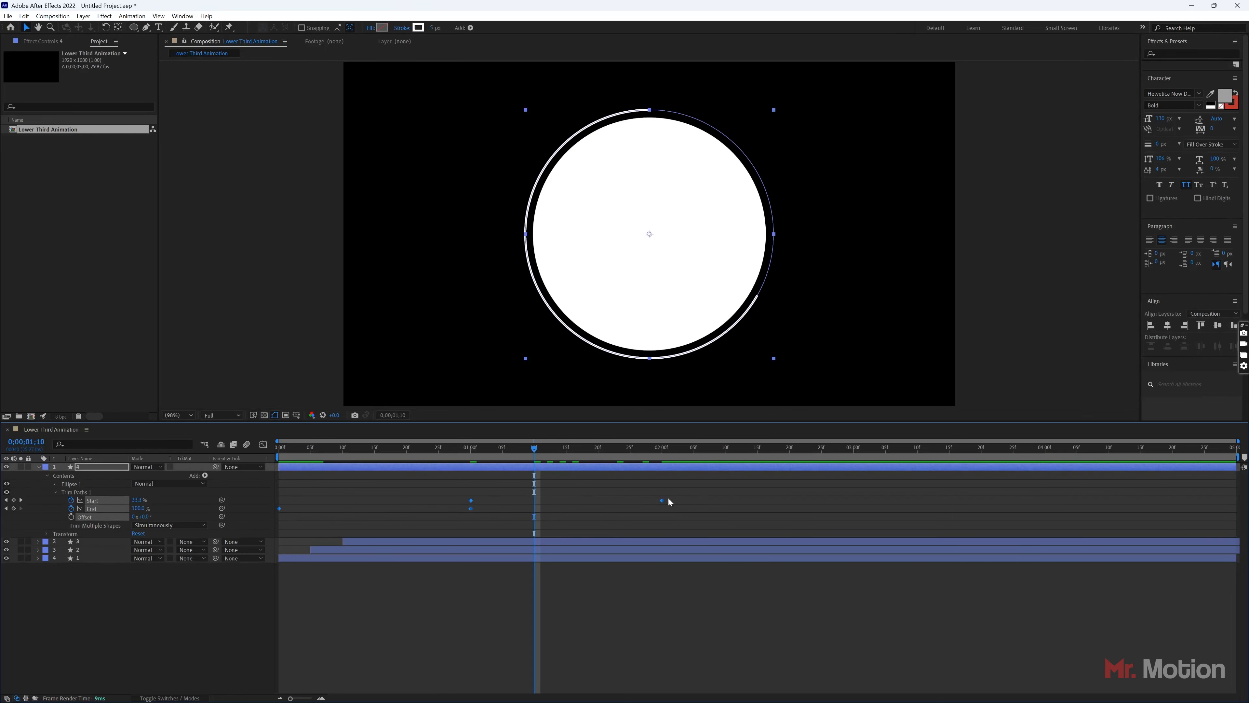
left_click_drag(662, 500, 483, 504, "alt")
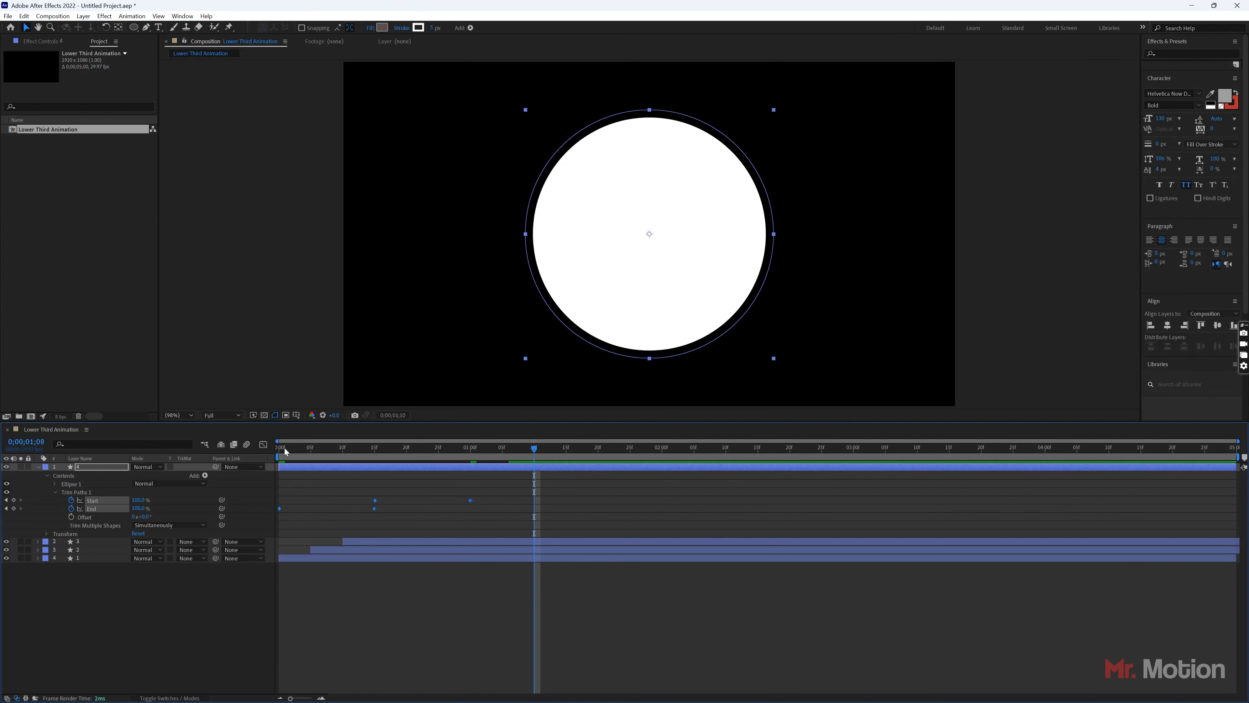
key("Home")
key("space")
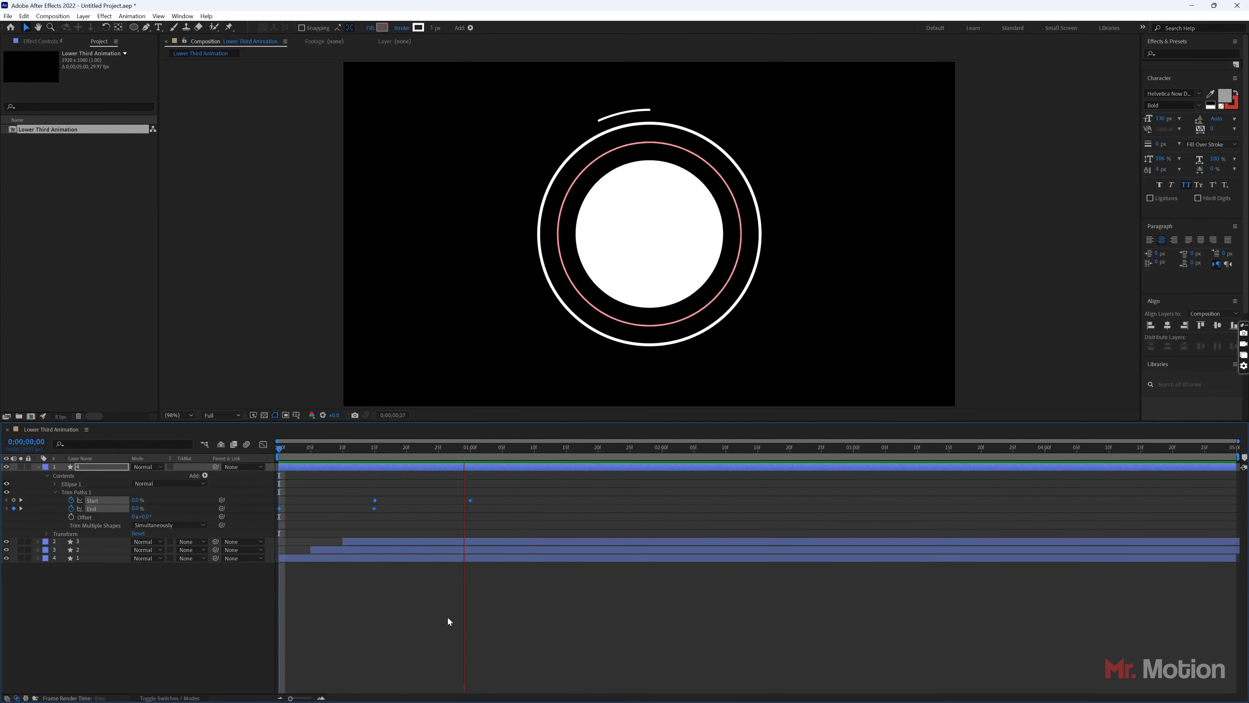
left_click(465, 616)
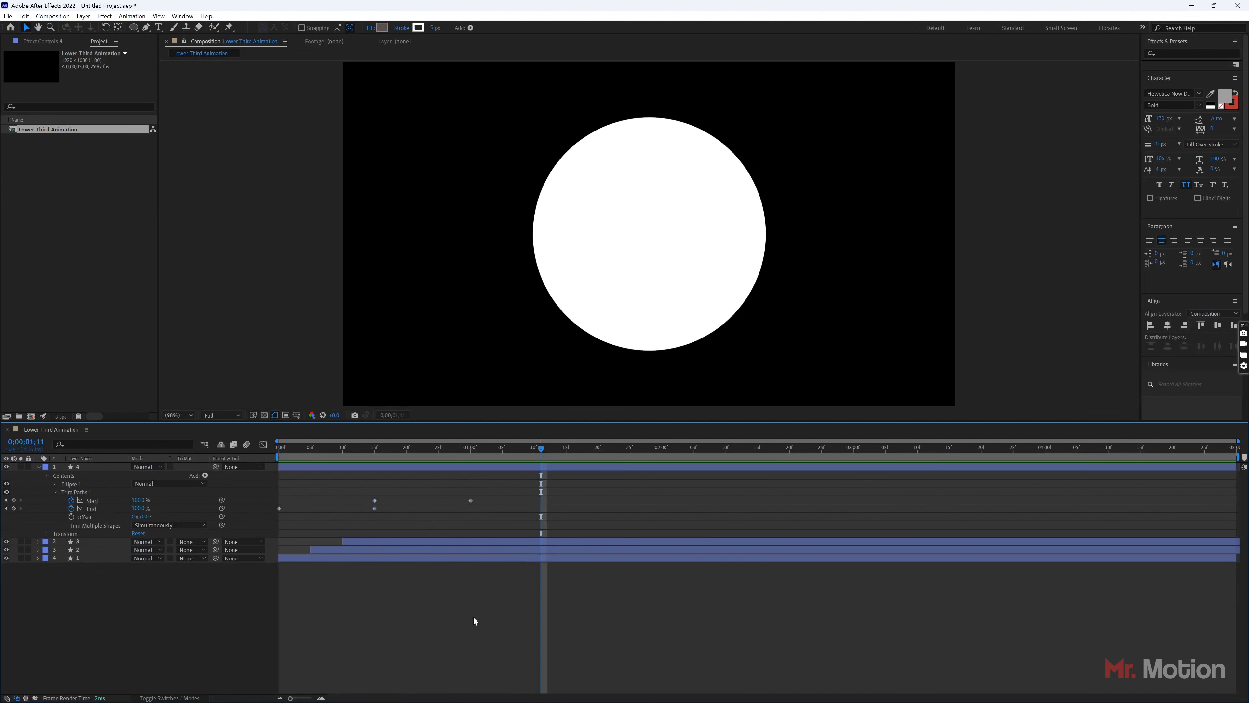
Duplicate layer 4 and set the copy's Scale to about 143%
left_click(55, 492)
left_click(38, 466)
left_click(87, 467)
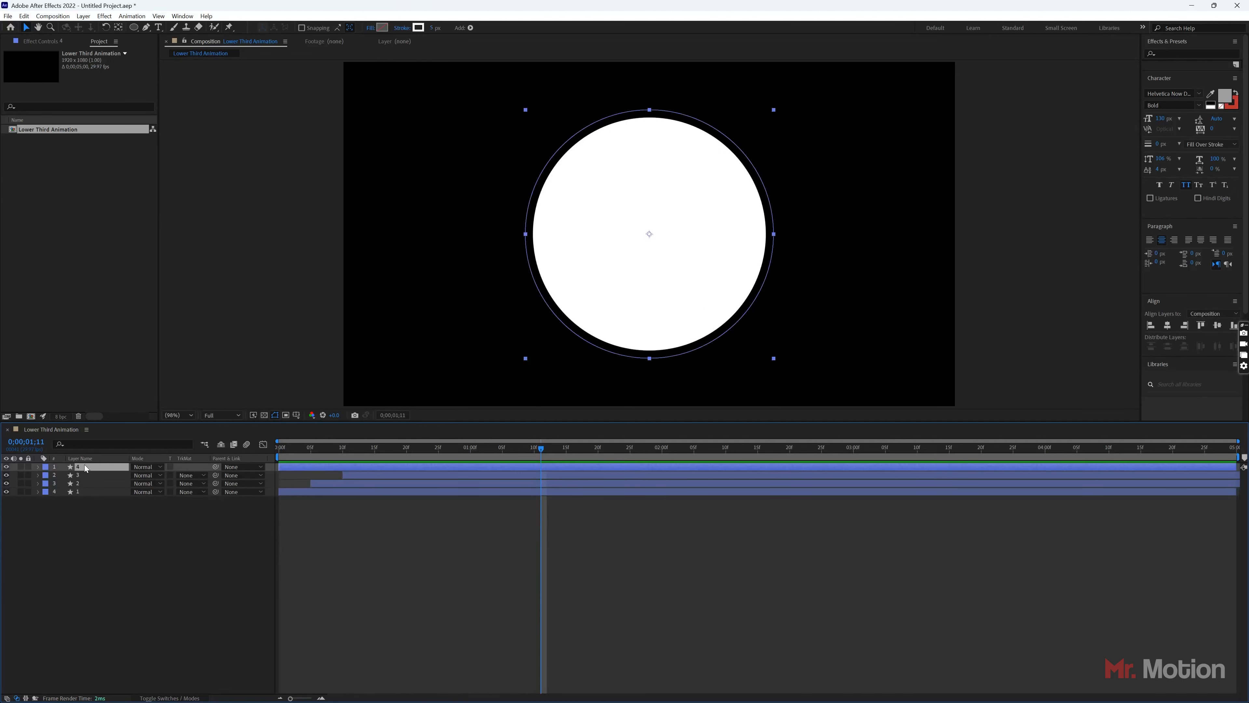
key("ctrl+d")
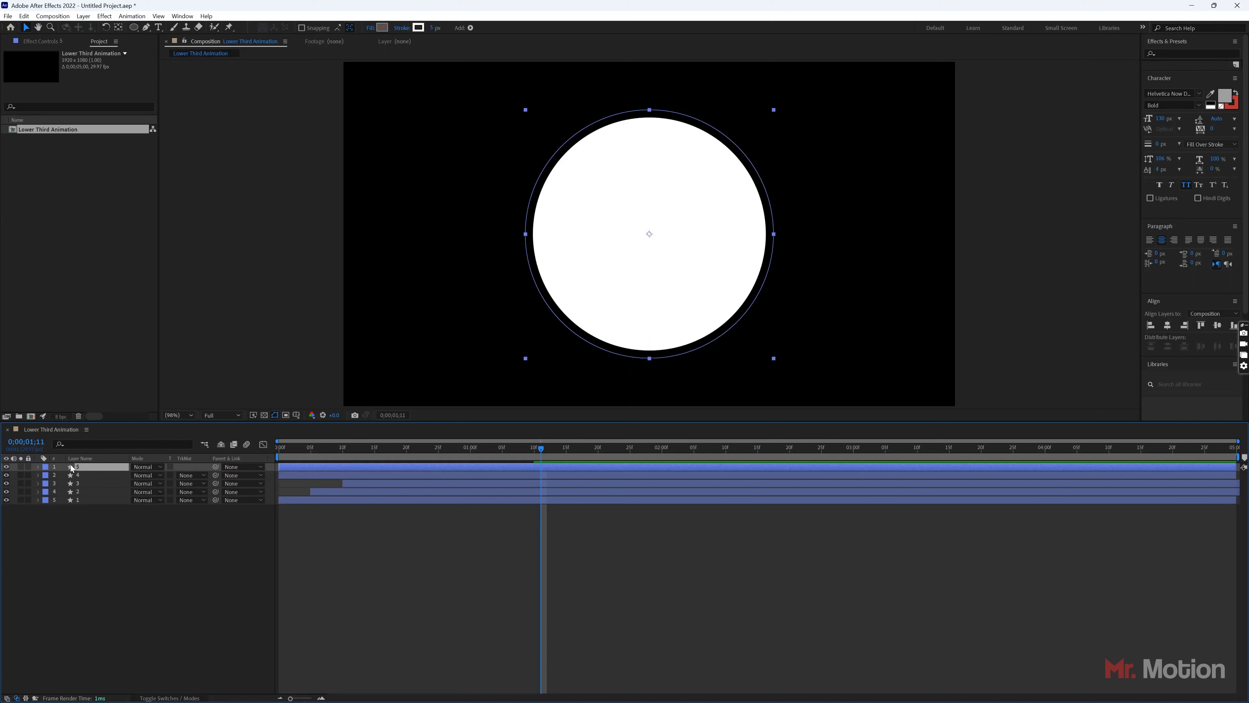
key("s")
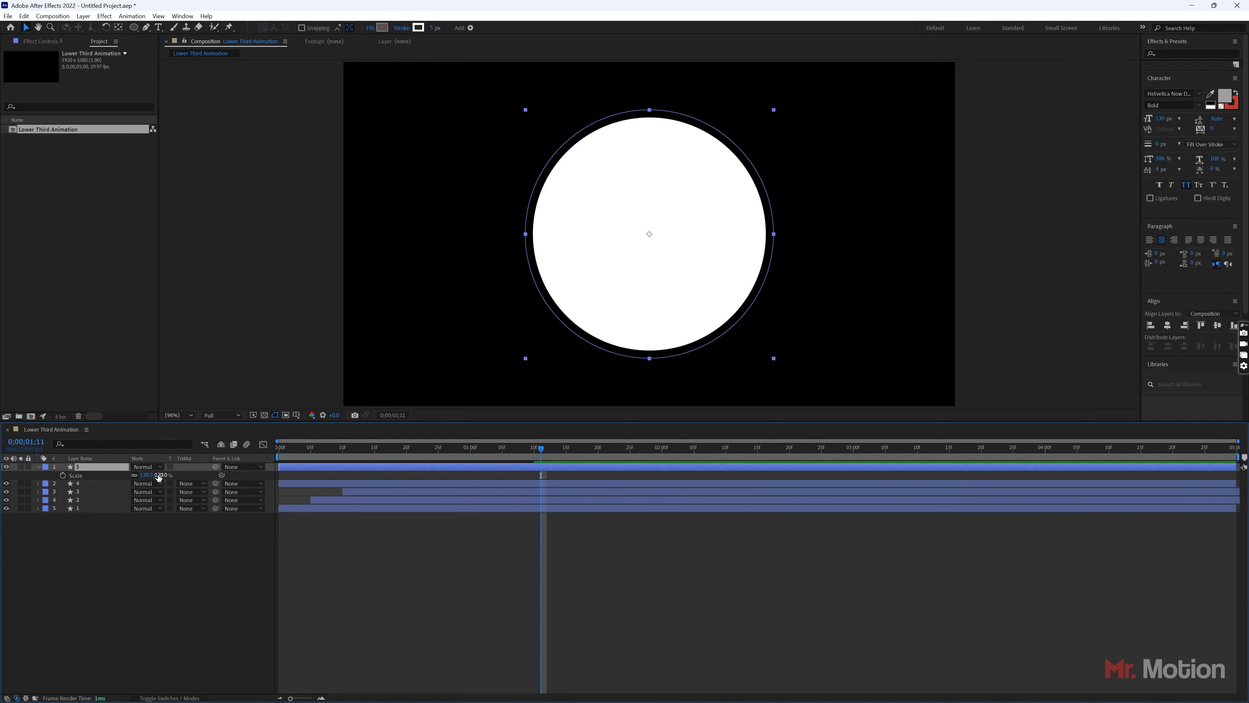
left_click_drag(159, 476, 164, 477)
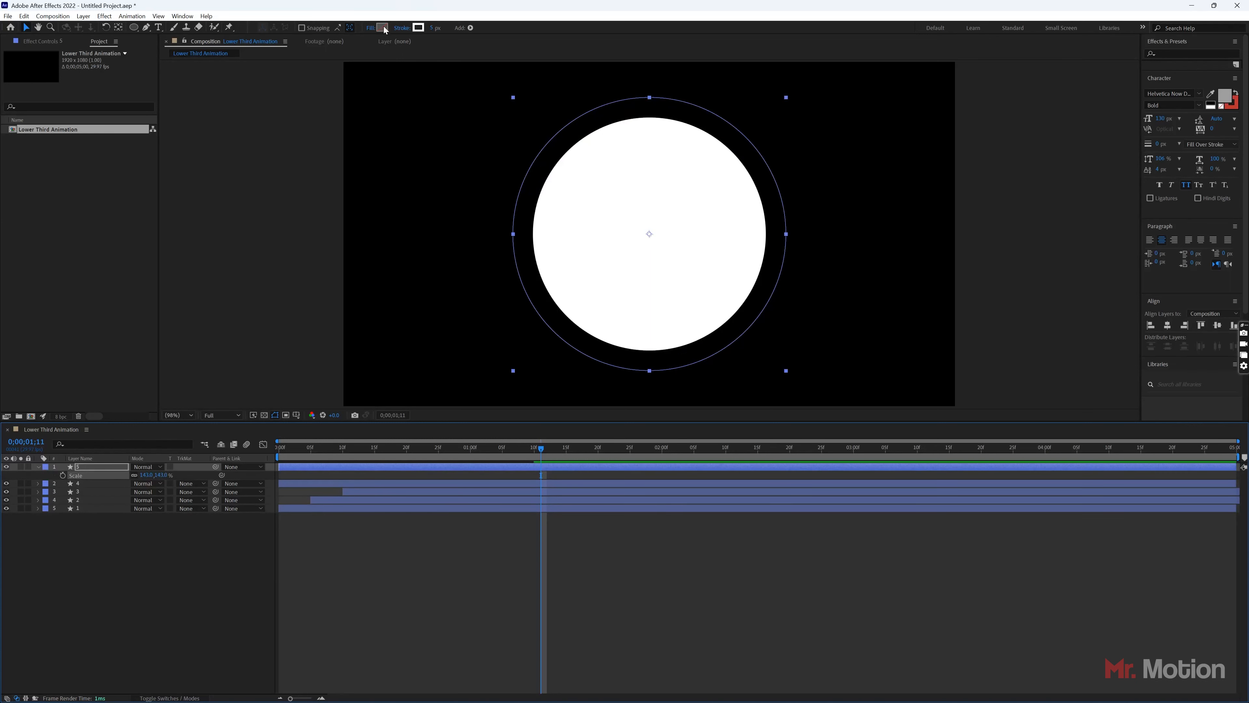
Set layer 5's stroke color to FF7C7C and adjust its stroke width
left_click(419, 28)
left_click(337, 111)
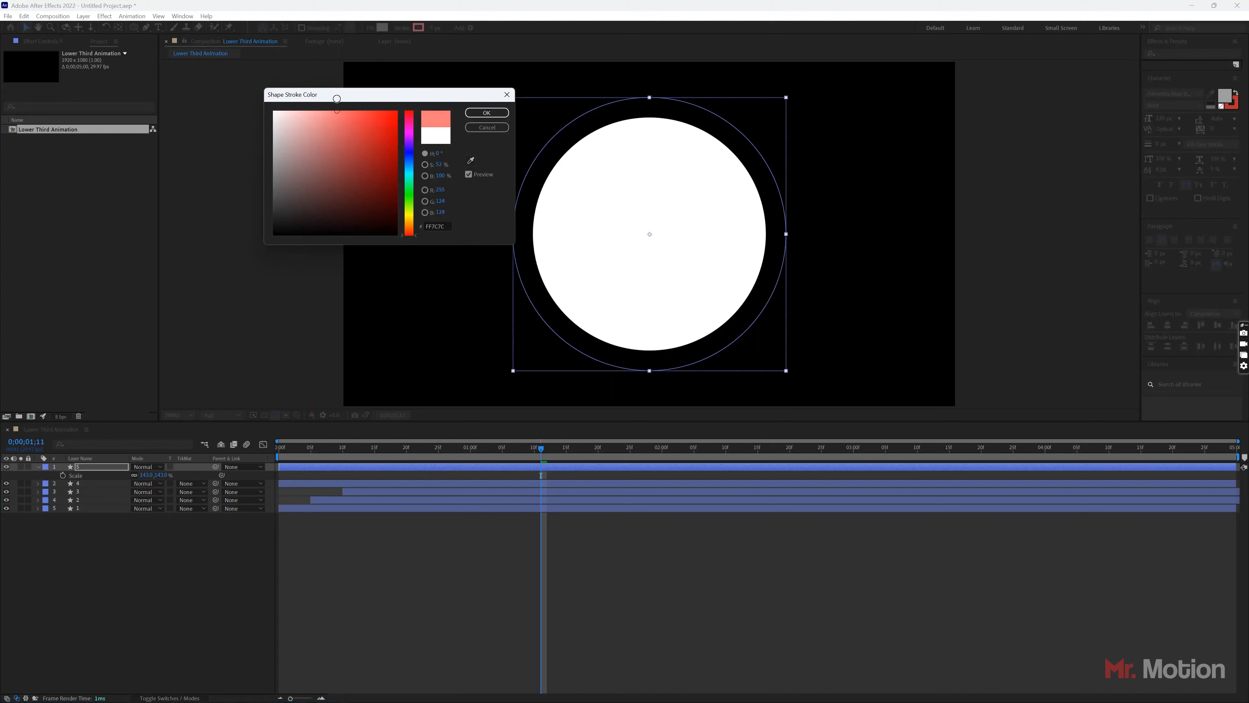
left_click(486, 113)
left_click(432, 28)
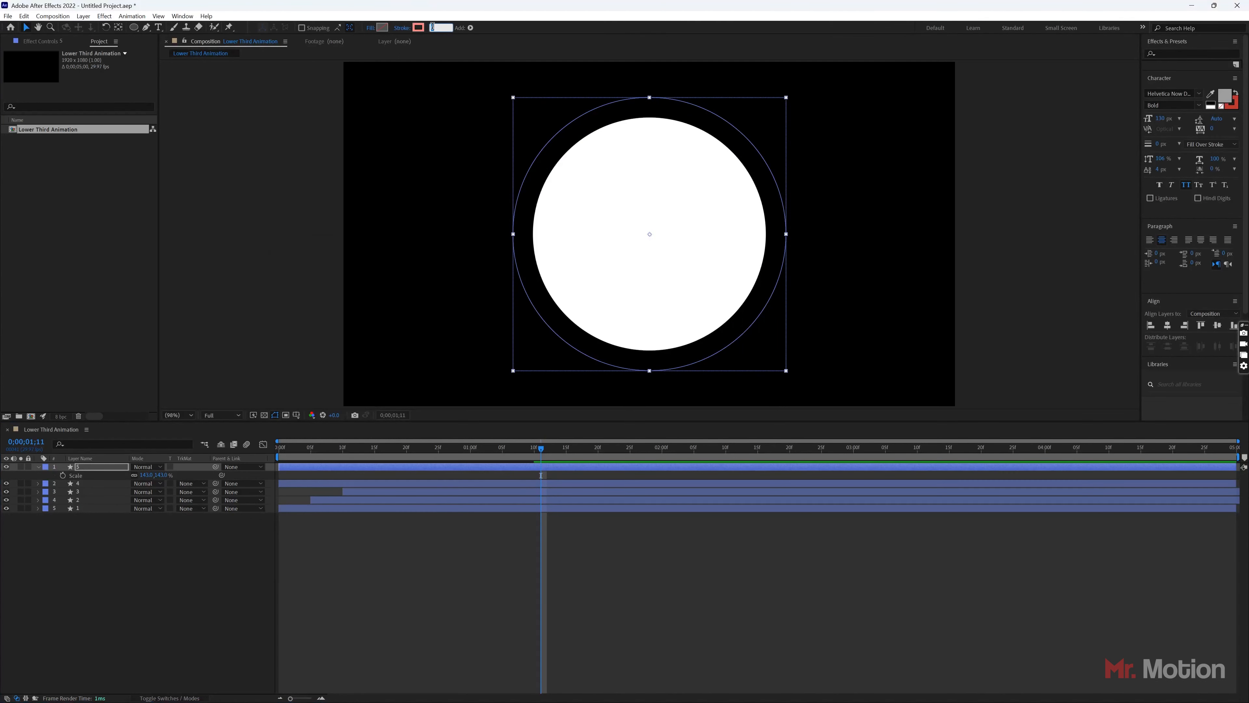
key("Return")
left_click(38, 467)
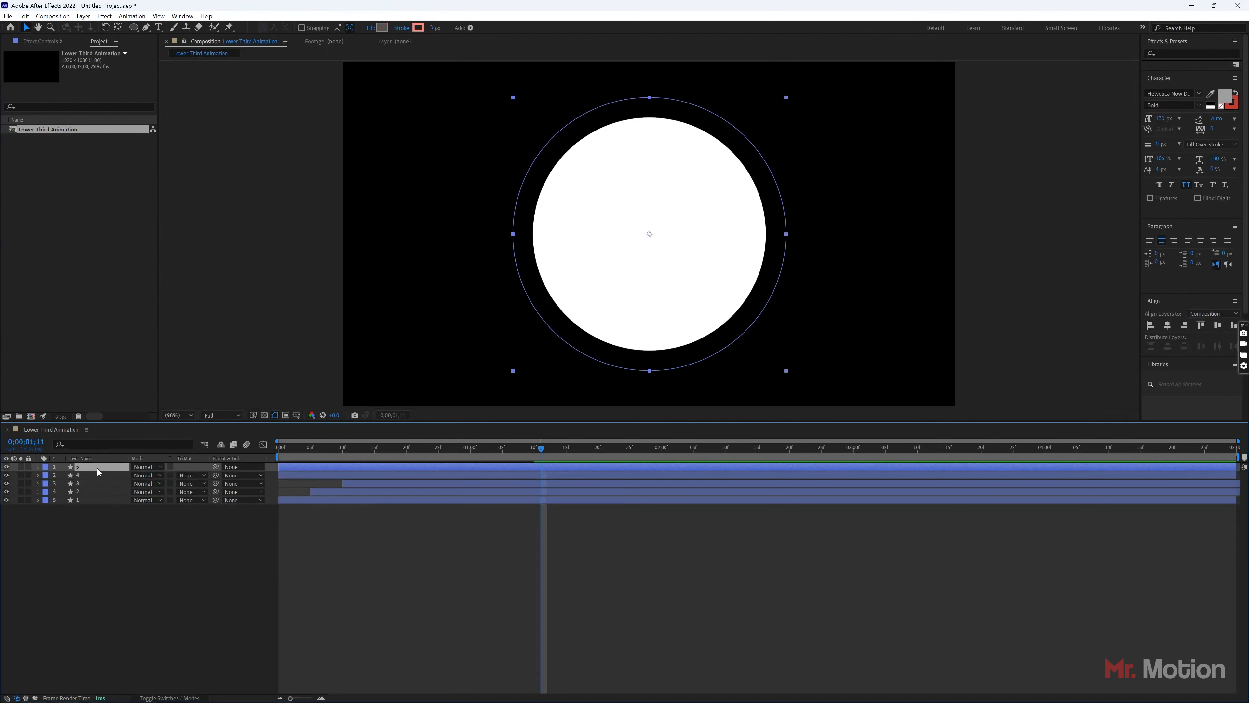
Duplicate layer 5 and give the copy a white stroke 1 px wide
key("ctrl+d")
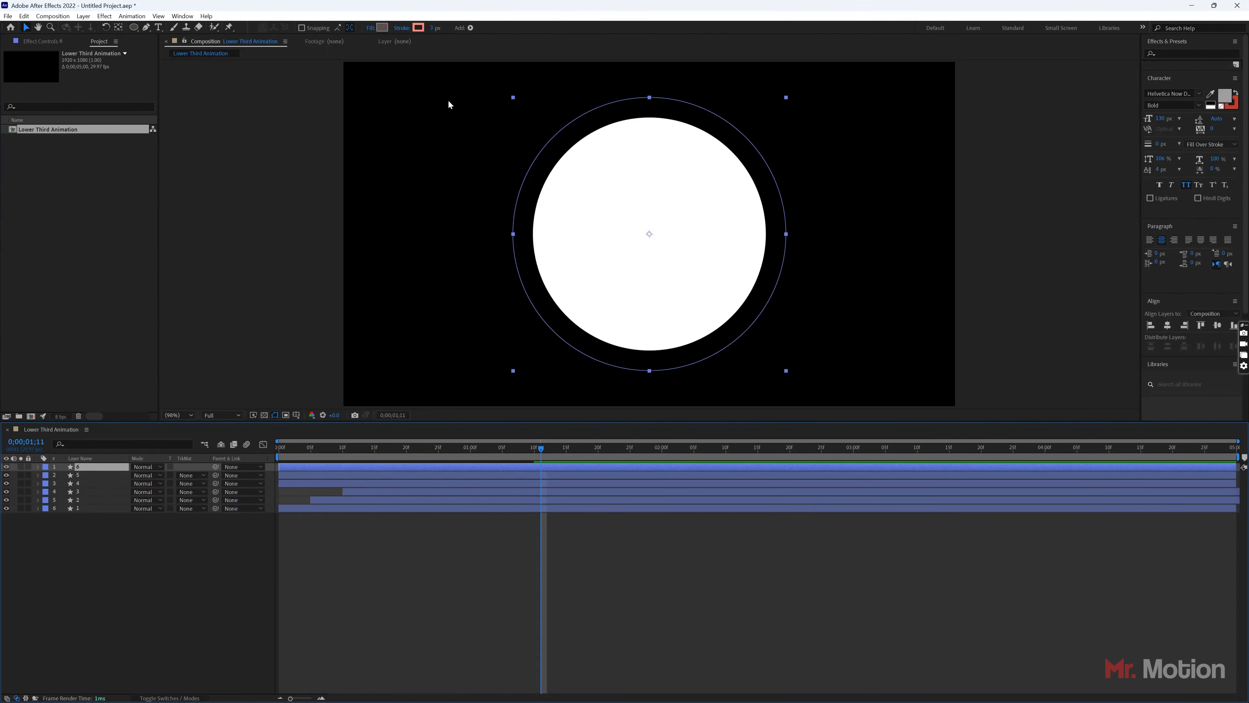
left_click(418, 27)
left_click(276, 113)
left_click(483, 113)
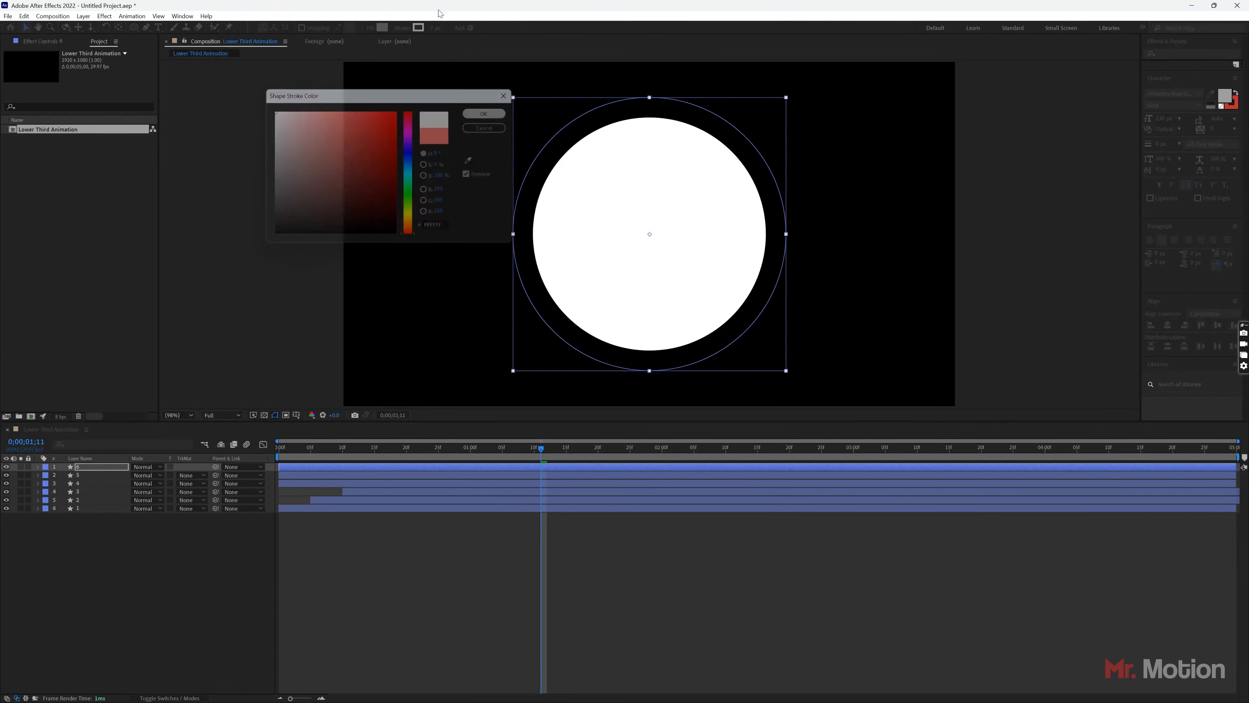
type("1")
key("Return")
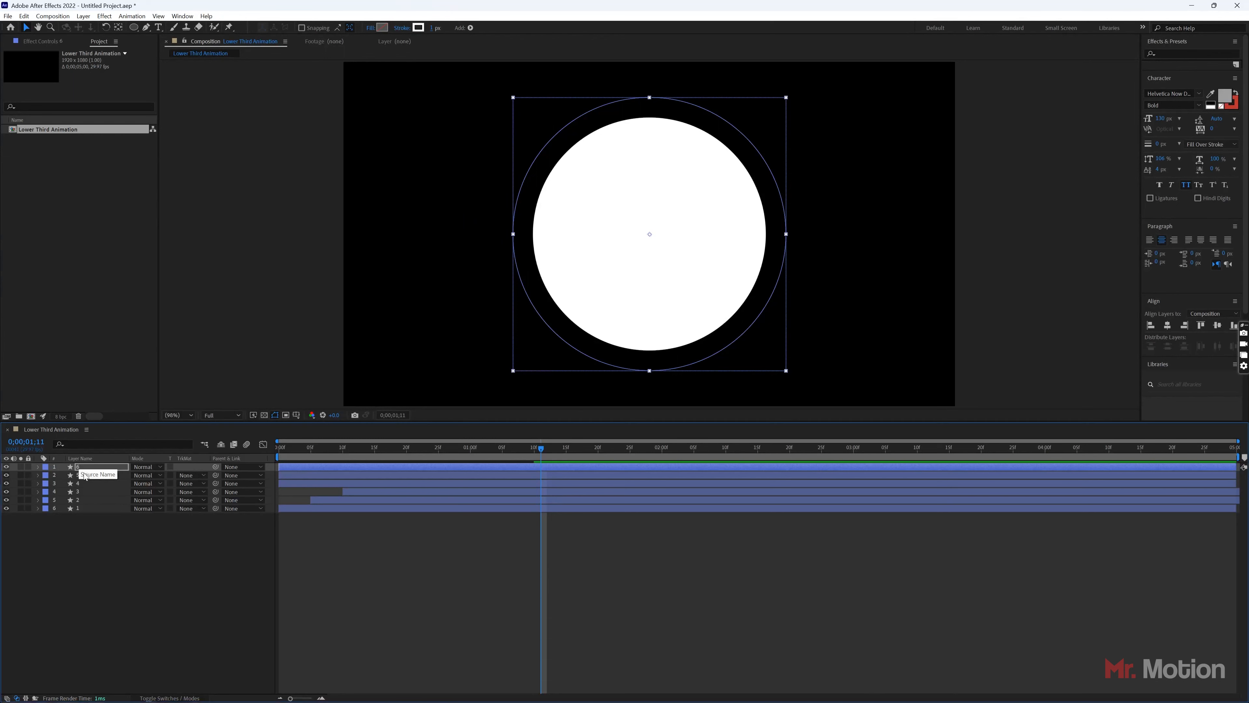
Set layer 6's Scale to 150%
key("s")
left_click_drag(161, 480, 162, 477)
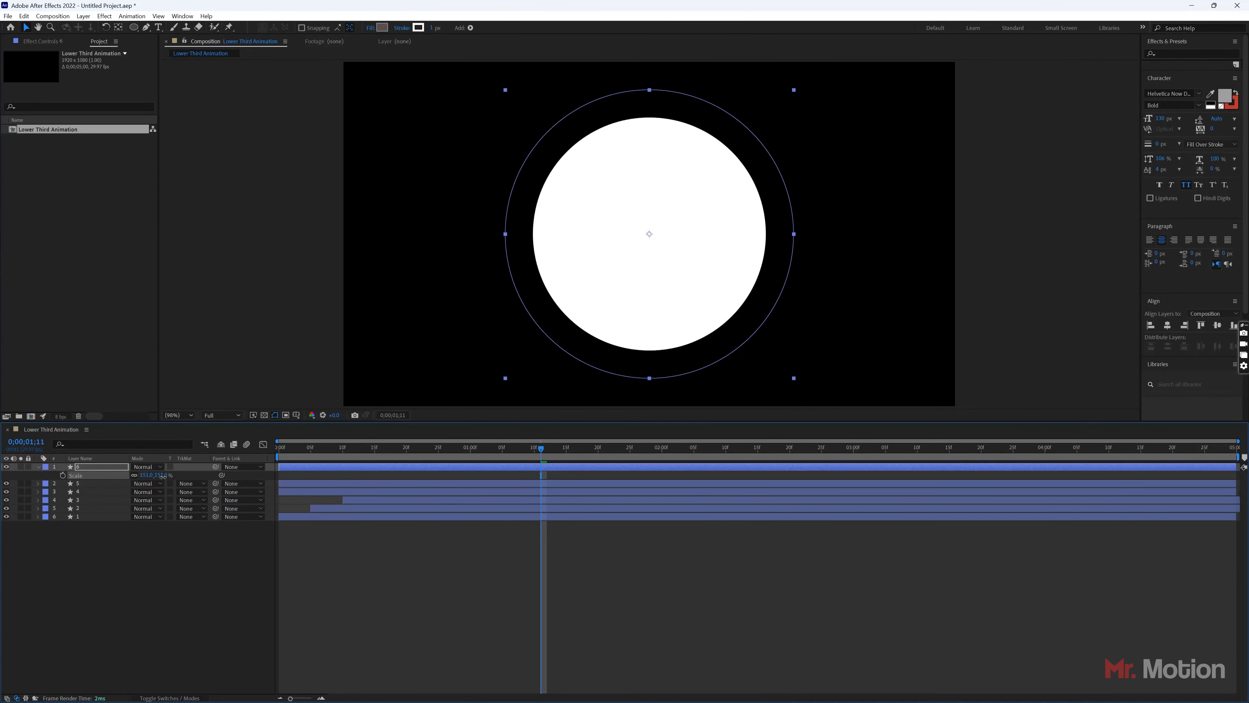
left_click(162, 476)
type("15")
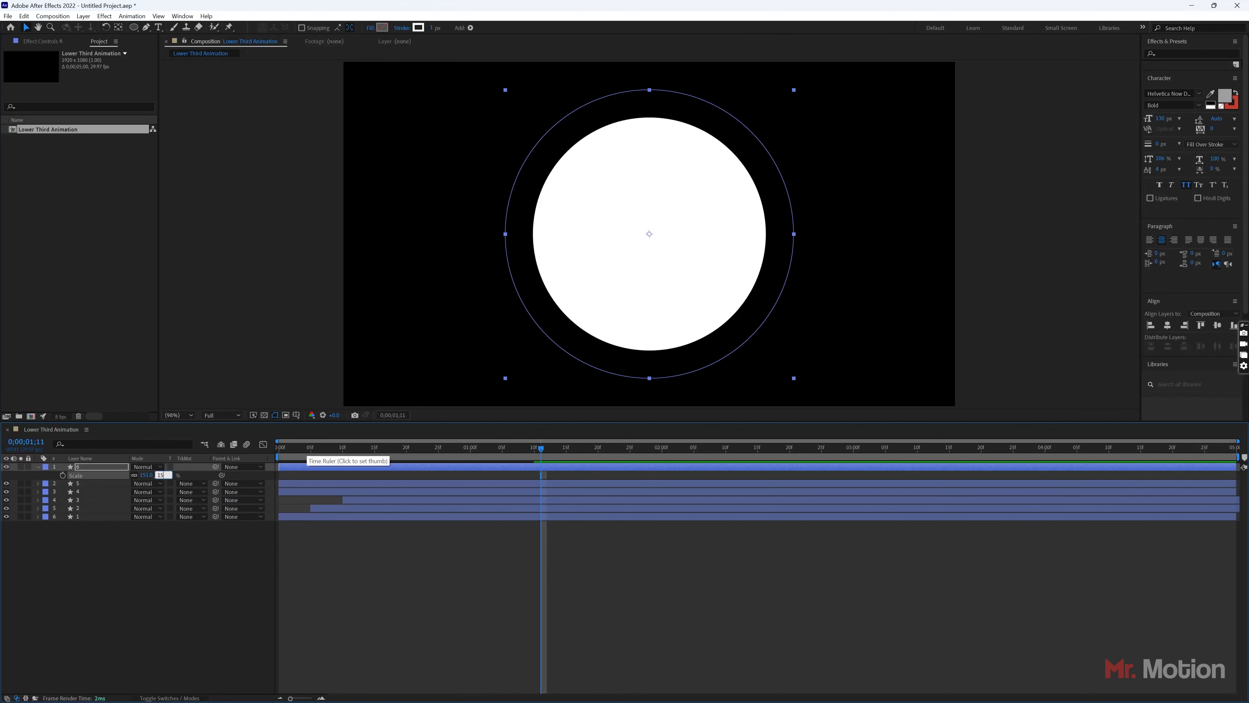
type("0")
key("Return")
left_click(440, 616)
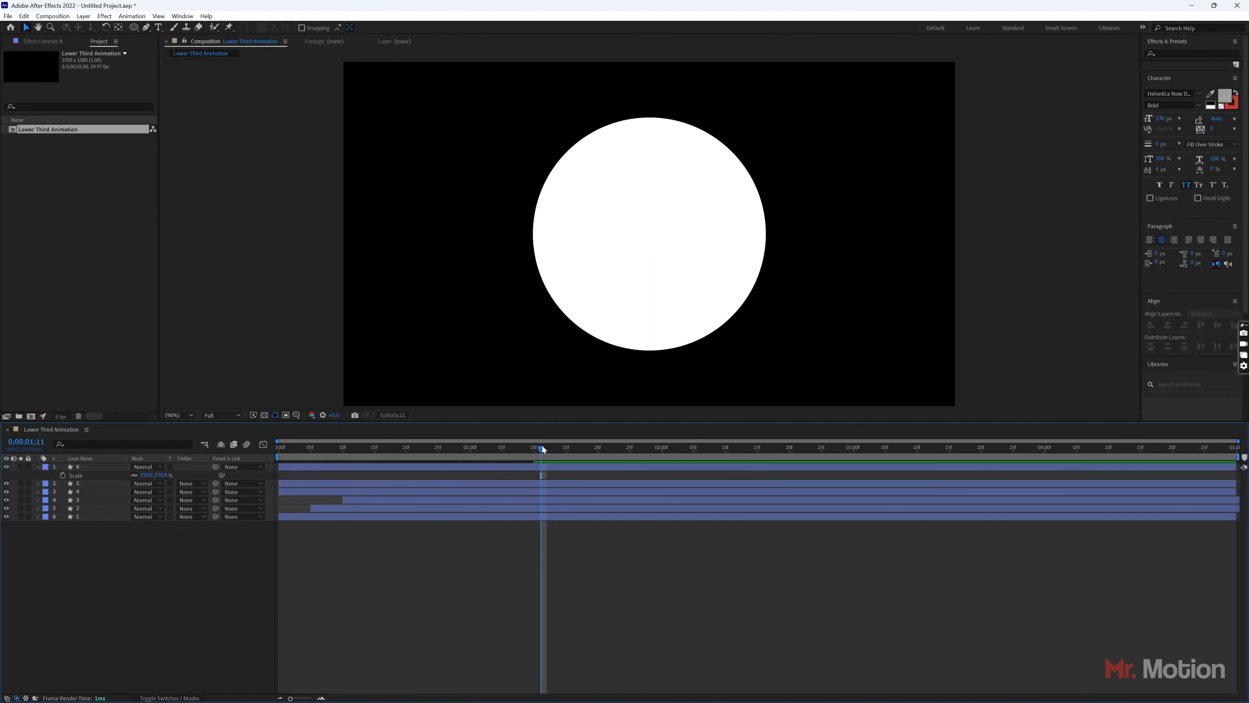
Stagger the outer rings so layer 5 starts at frame 5 and layer 6 at frame 10, and preview the animation
left_click_drag(541, 449, 67, 435)
left_click_drag(290, 480, 350, 470)
key("space")
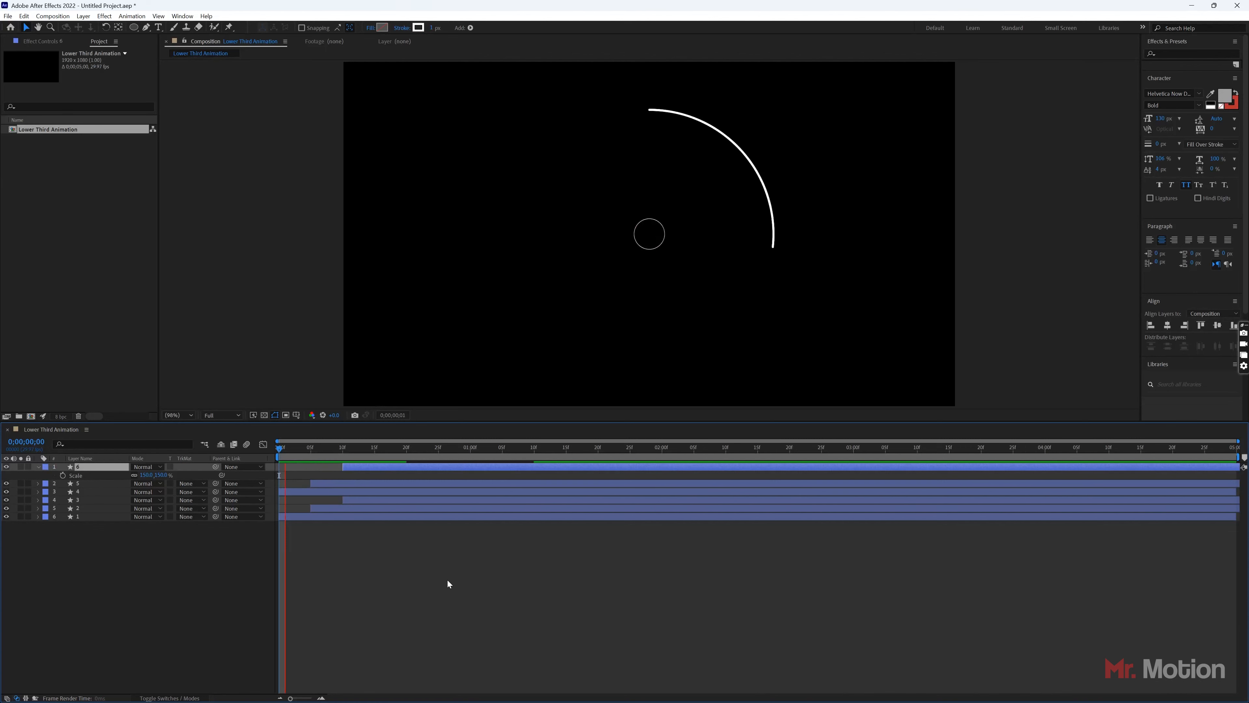
key("space")
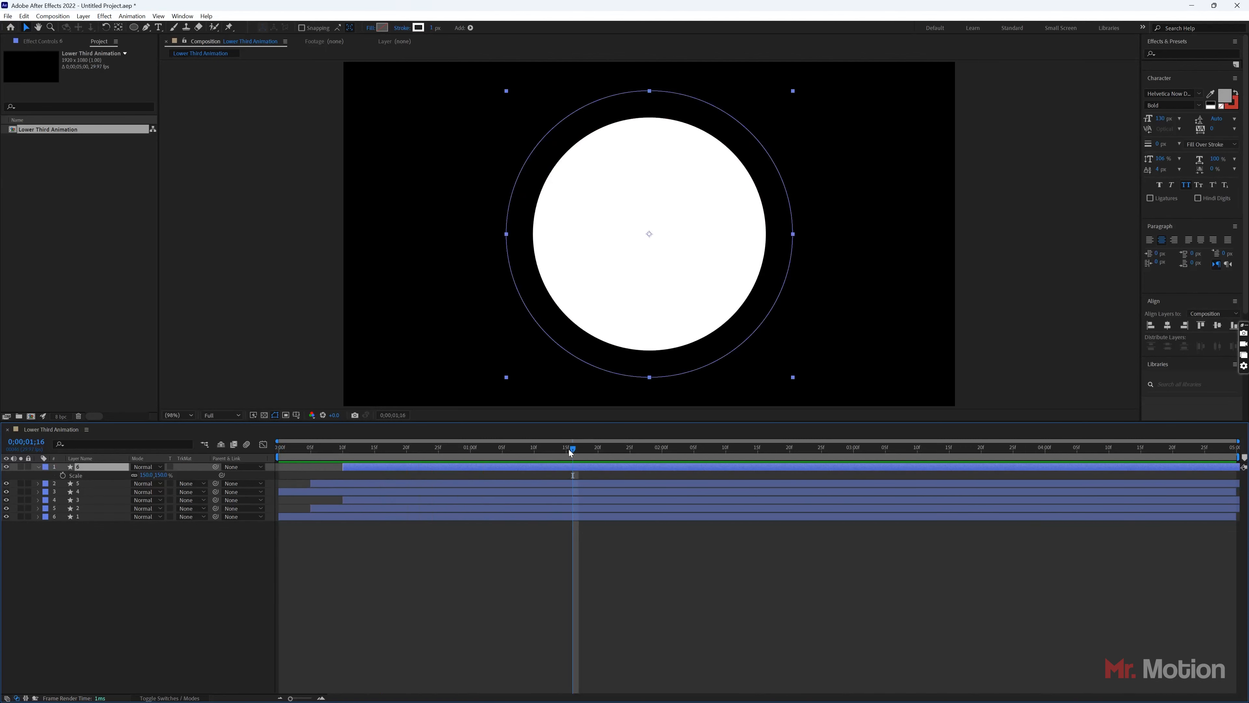
key("space")
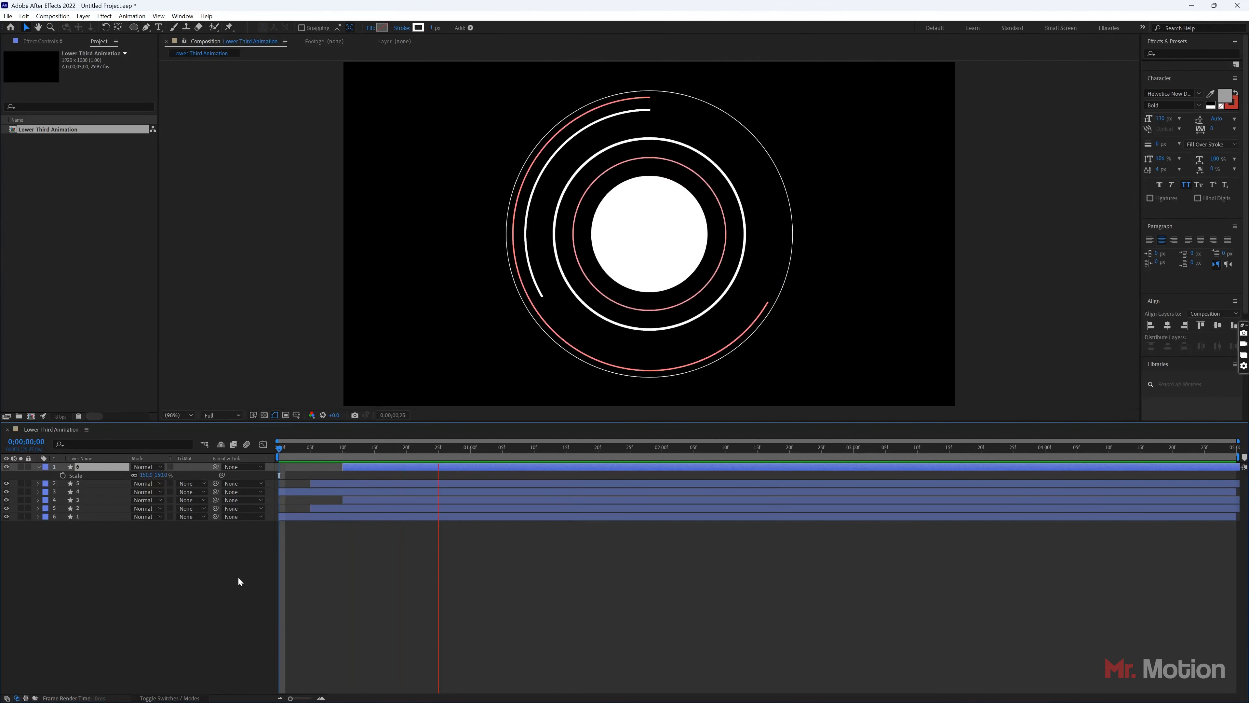
key("space")
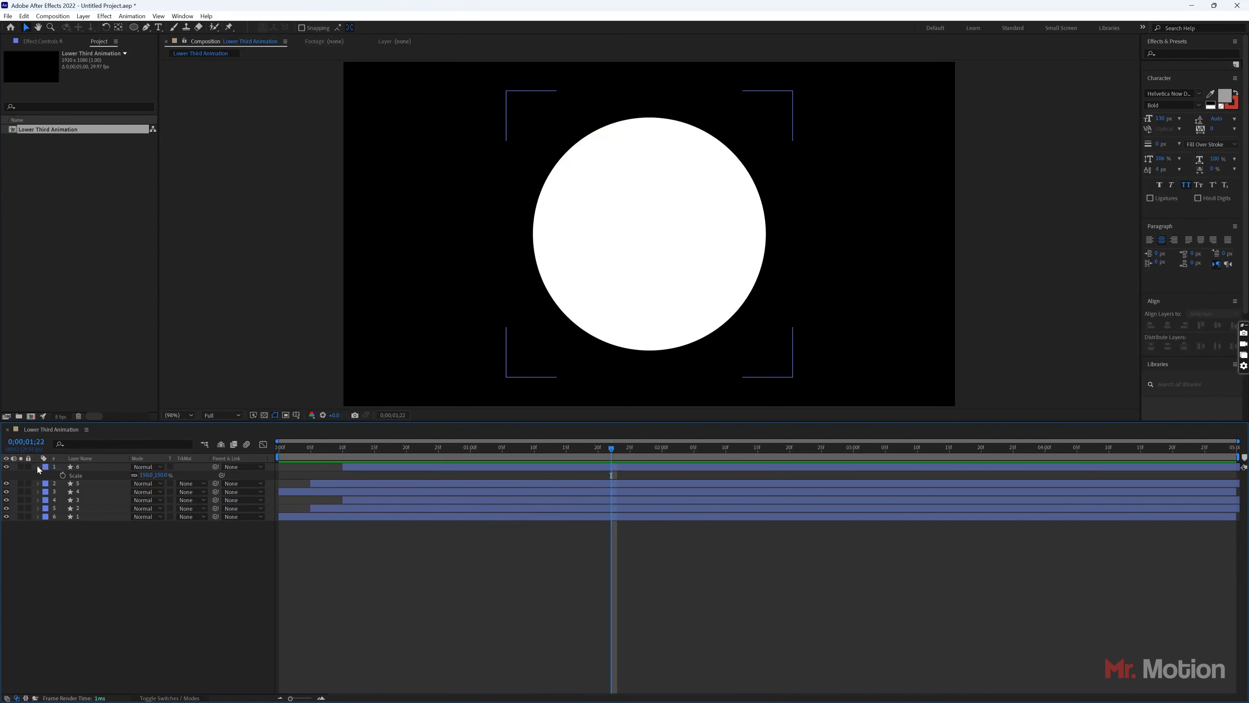
left_click(38, 467)
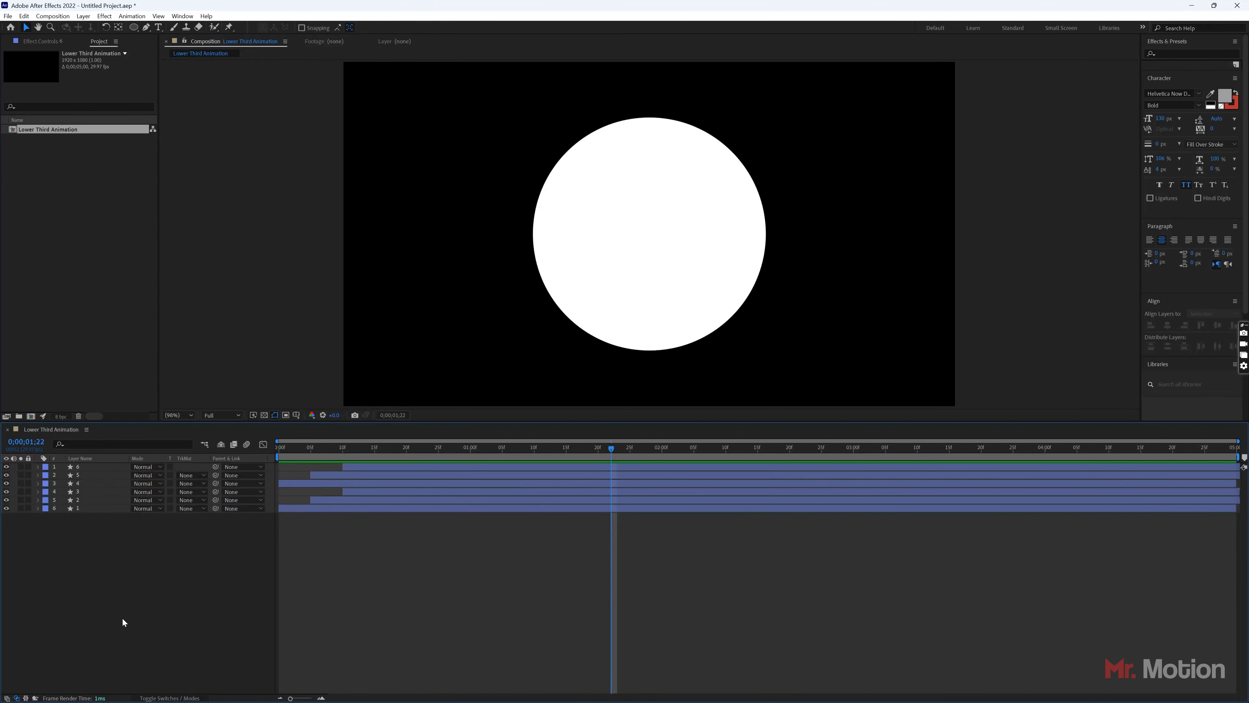
Add a new text layer reading LOWER THIRD
right_click(160, 557)
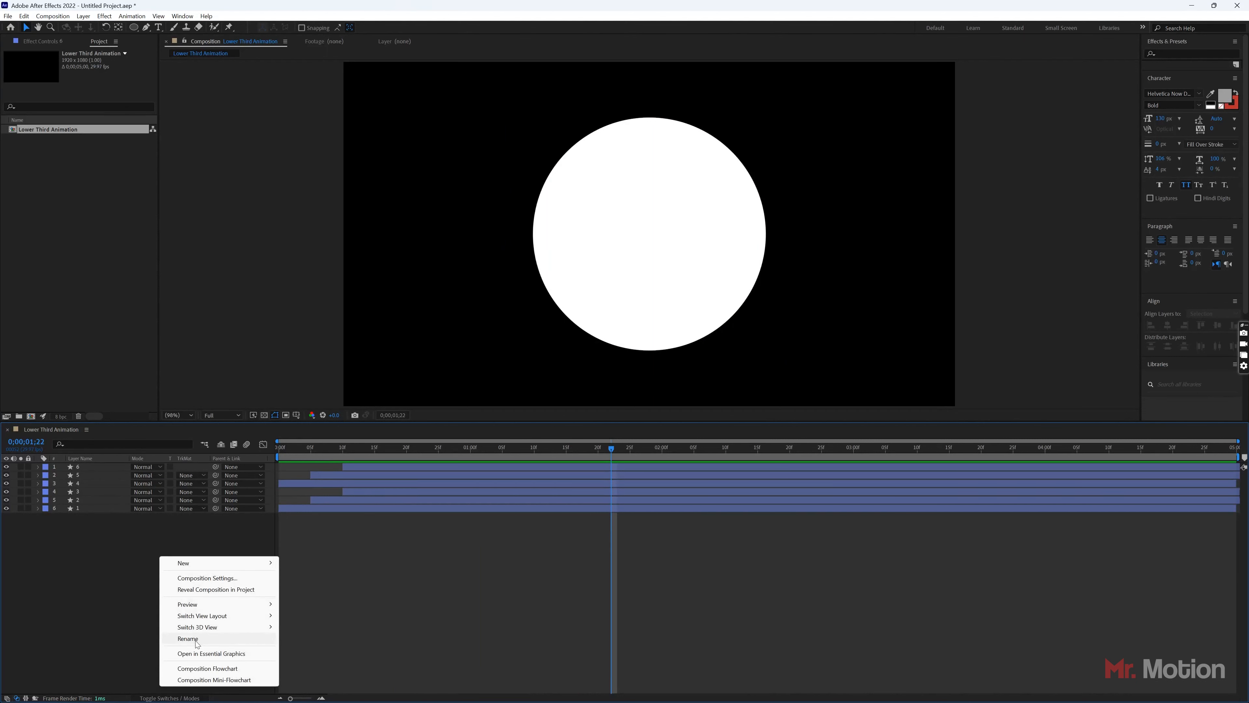
mouse_move(197, 564)
left_click(305, 577)
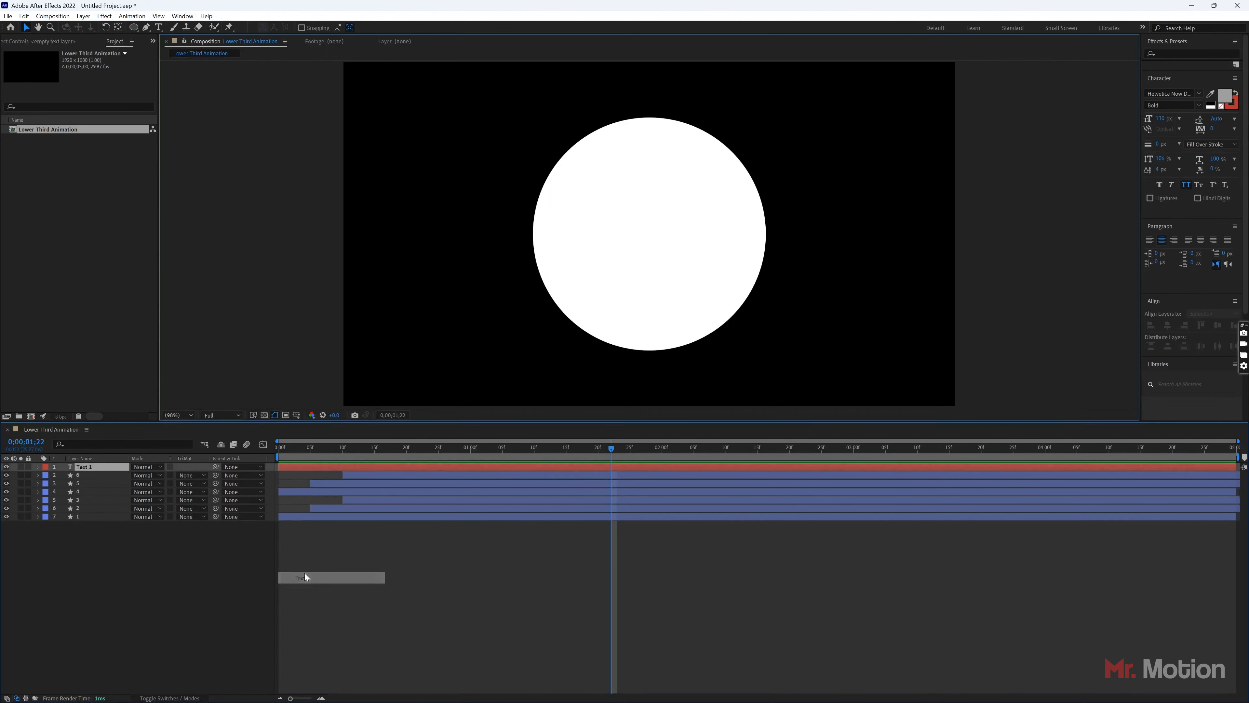
type("LOWER TH")
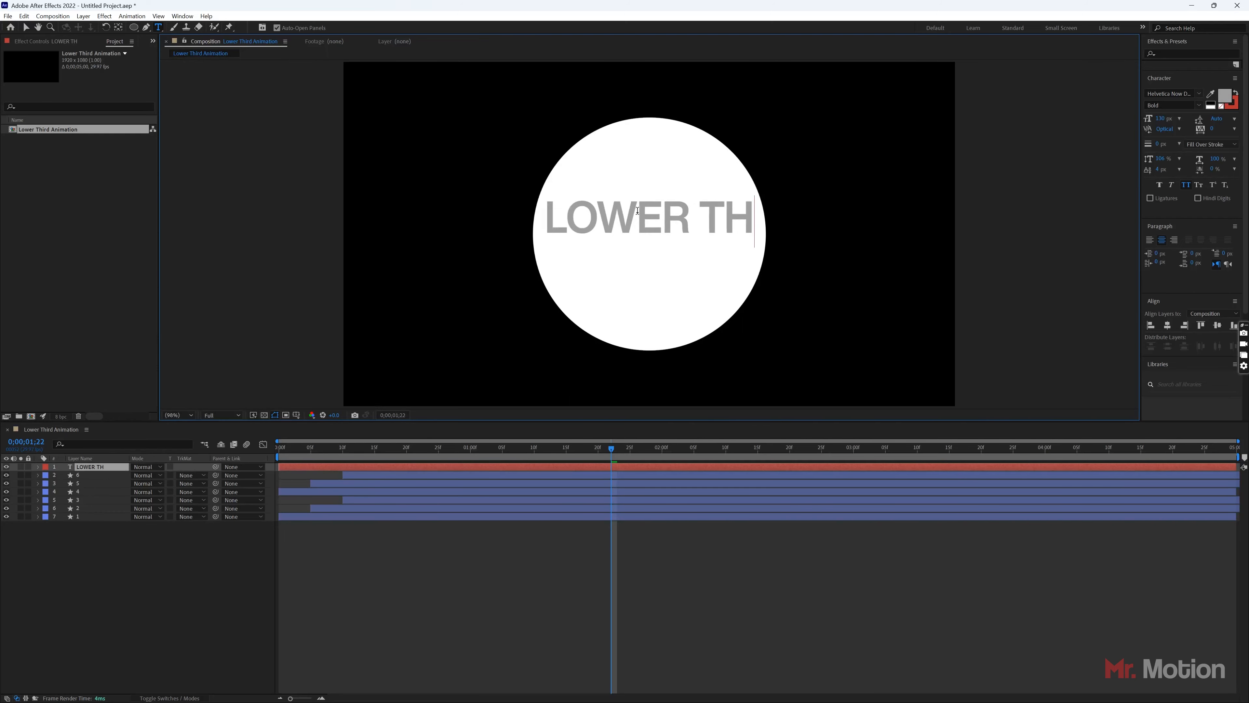
type("IRD")
left_click(25, 27)
Set the LOWER THIRD text's font size to 90 px and center it horizontally and vertically in the composition
left_click(1166, 119)
type("10")
key("Caps_Lock")
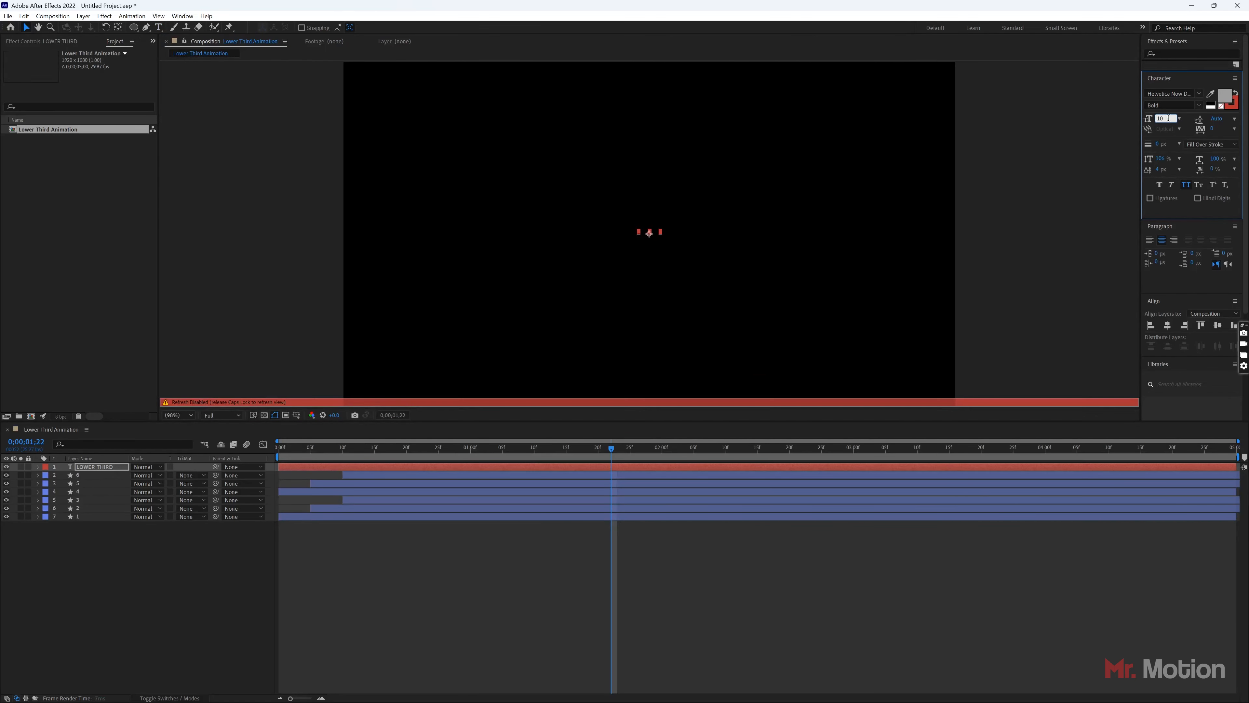
key("Return")
key("Caps_Lock")
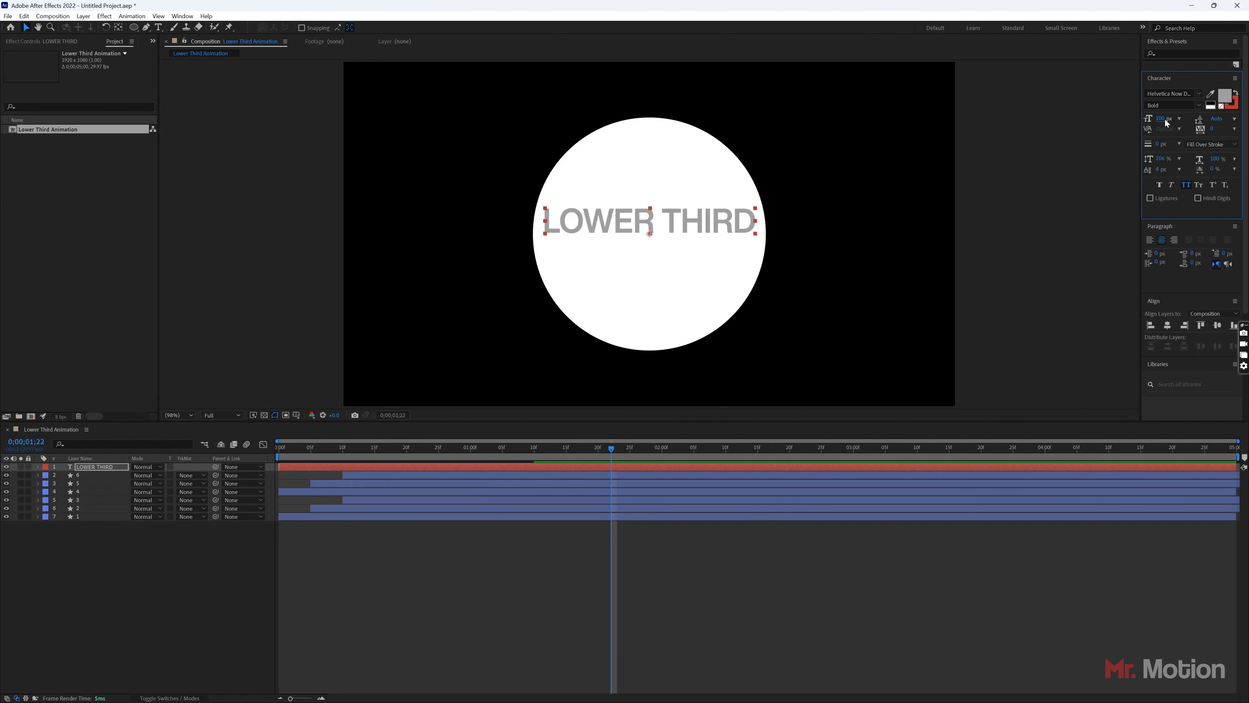
left_click_drag(1166, 121, 1157, 121)
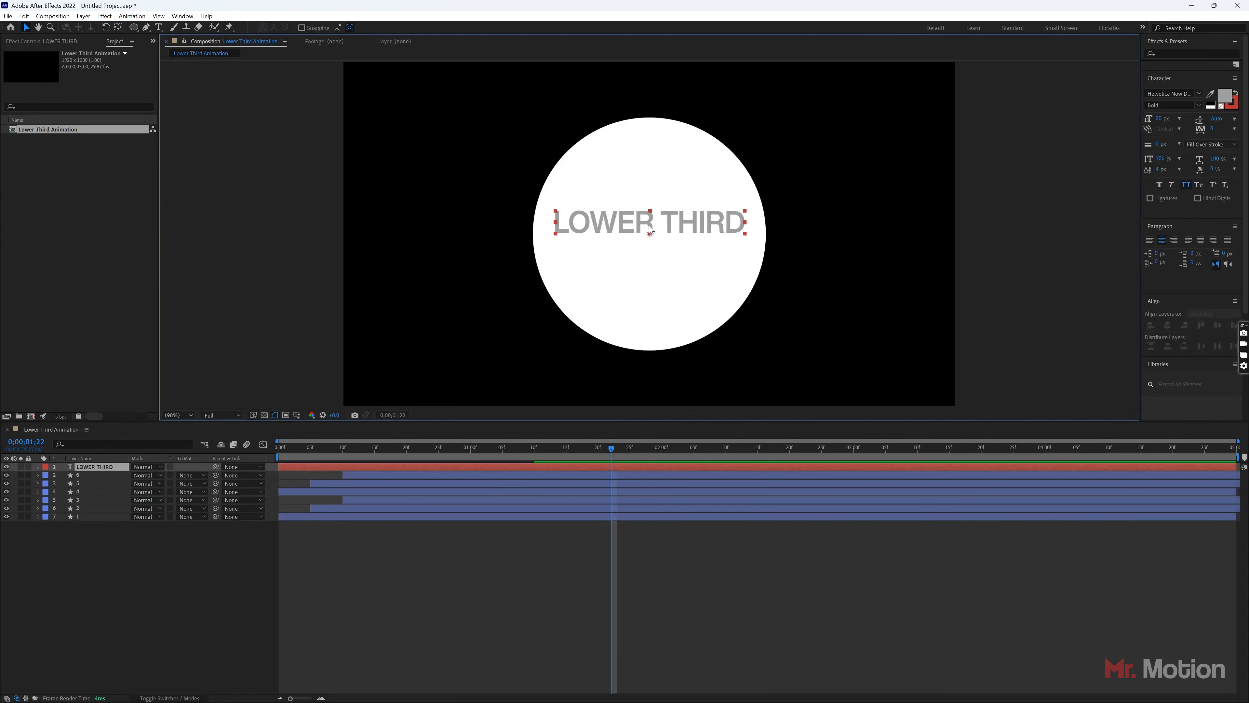
left_click(1168, 325)
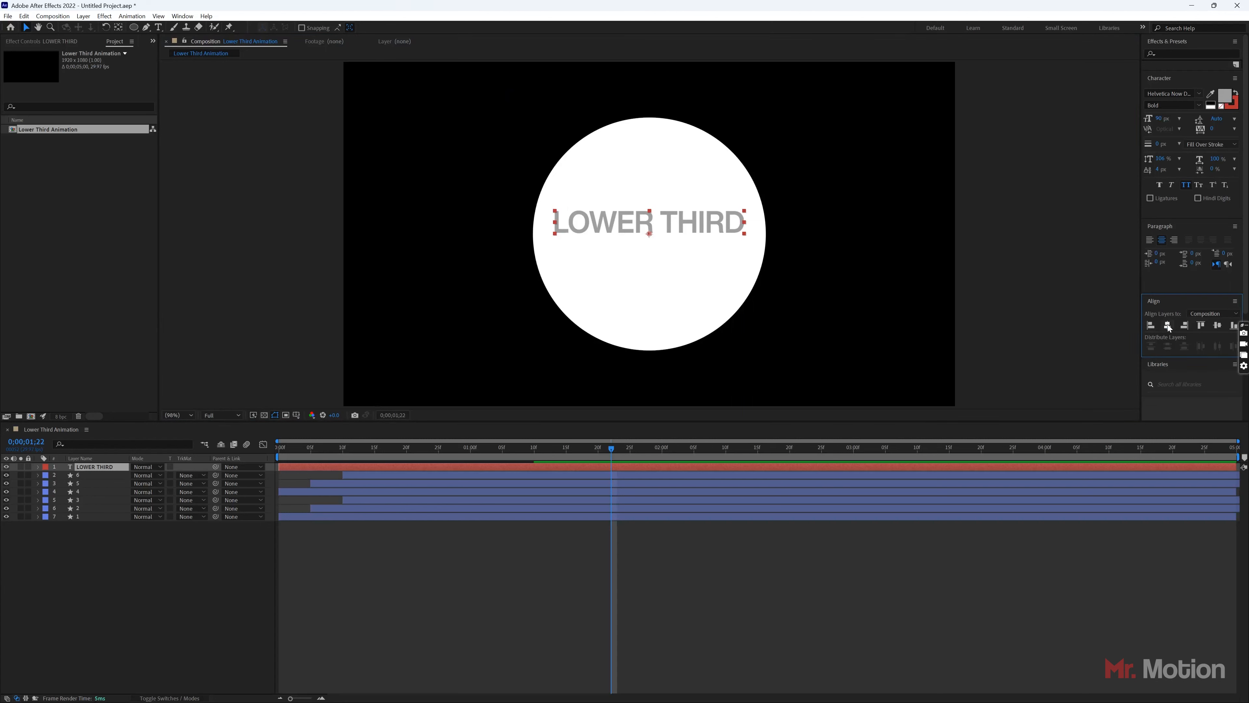
left_click(1218, 324)
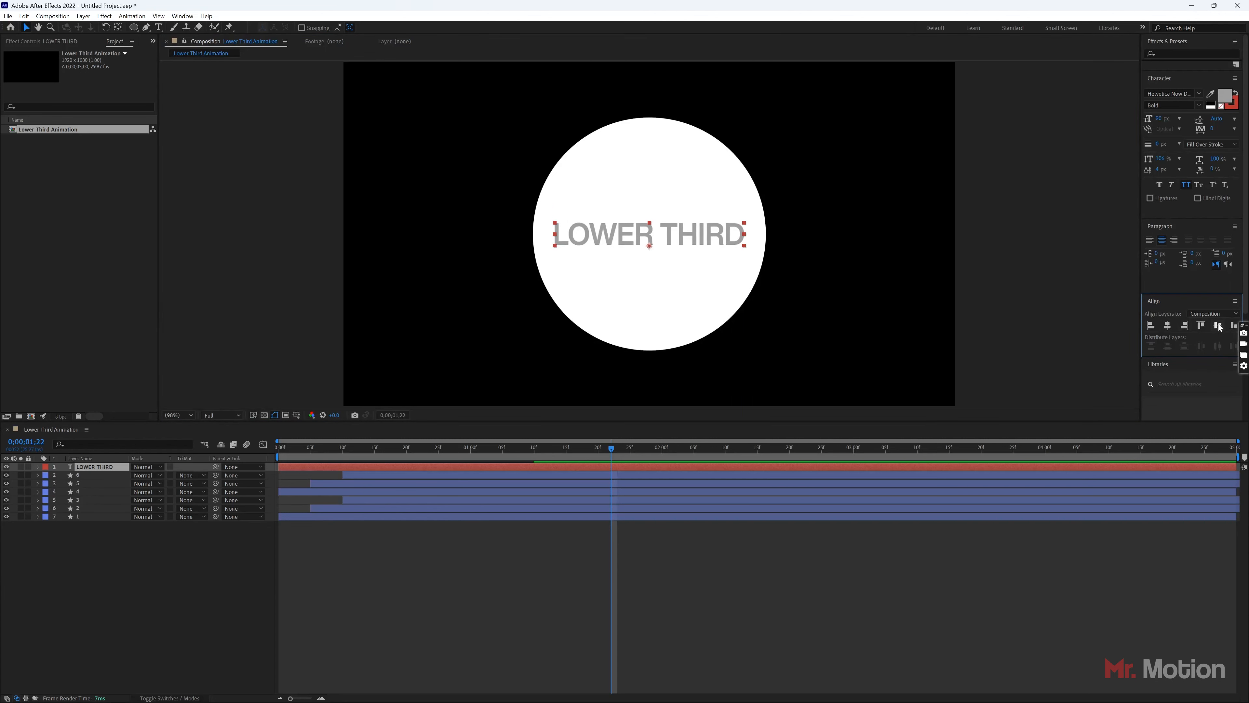
Deselect the text layer and show the rulers in the composition view
left_click(278, 282)
key("ctrl+r")
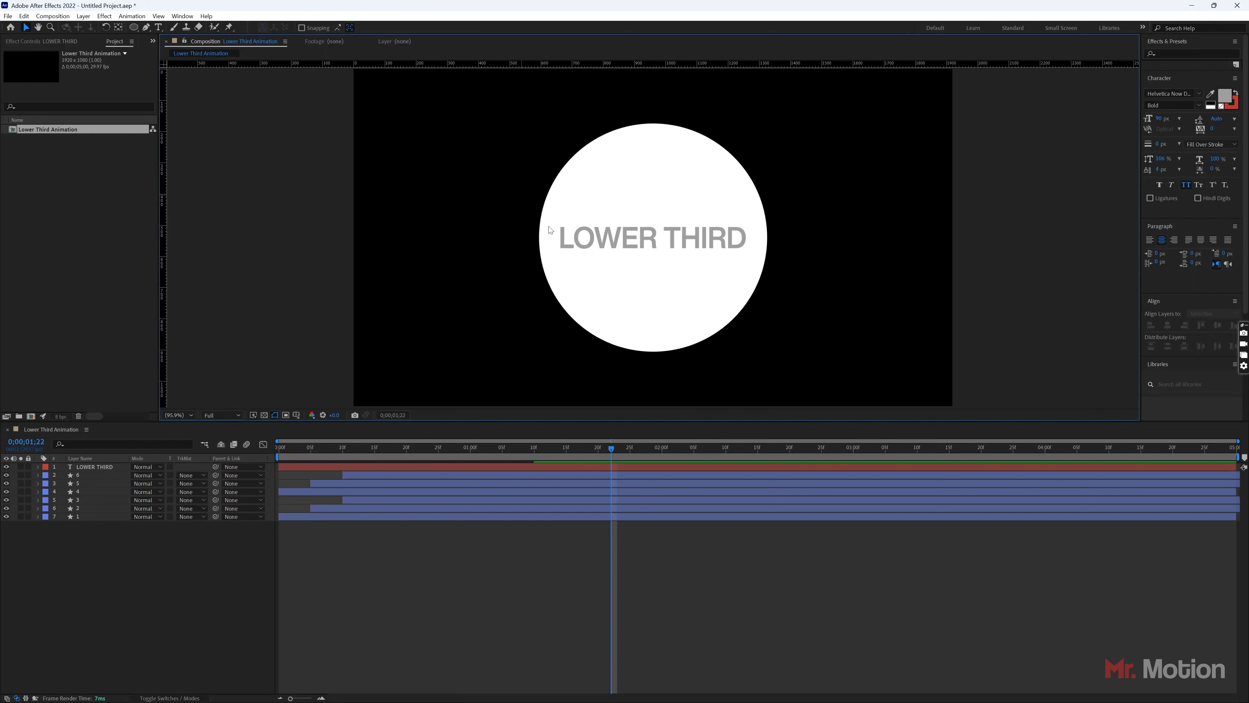
Place a horizontal ruler guide across the vertical center of the composition and deselect everything
left_click(568, 206)
left_click_drag(522, 66, 548, 238)
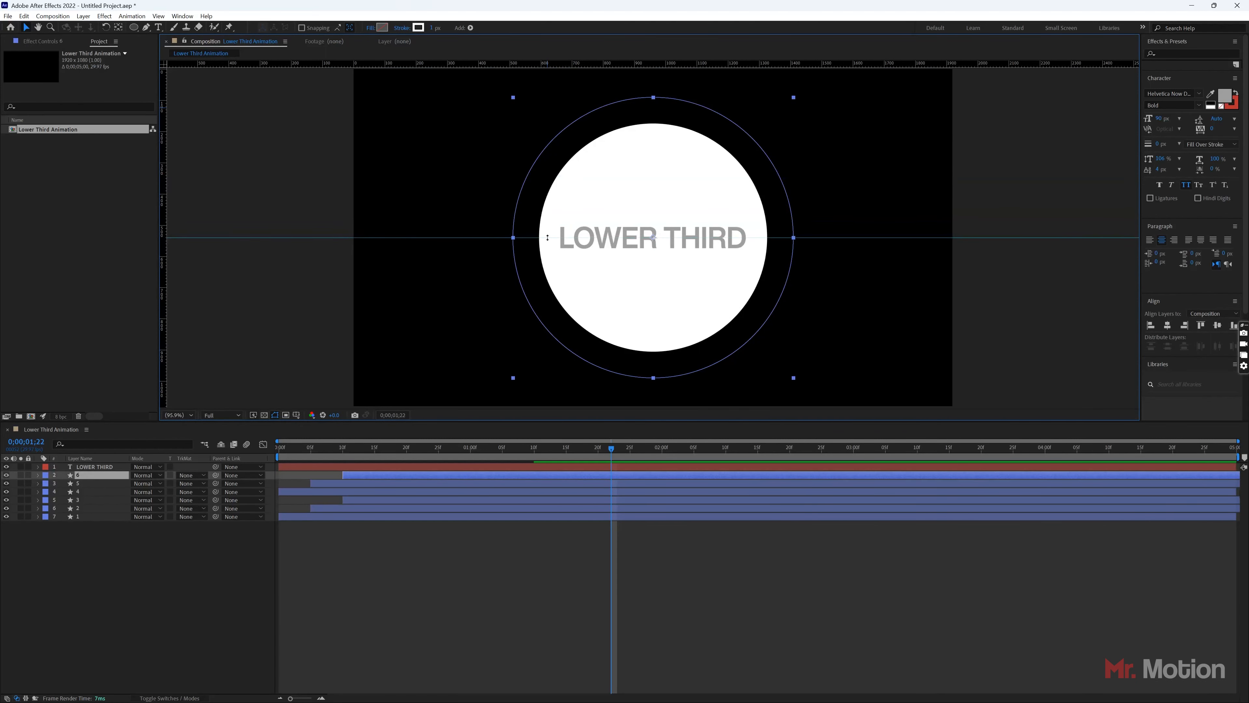
left_click(304, 149)
Nudge the LOWER THIRD text upward so its baseline sits just above the horizontal guide, and deselect it
left_click(631, 235)
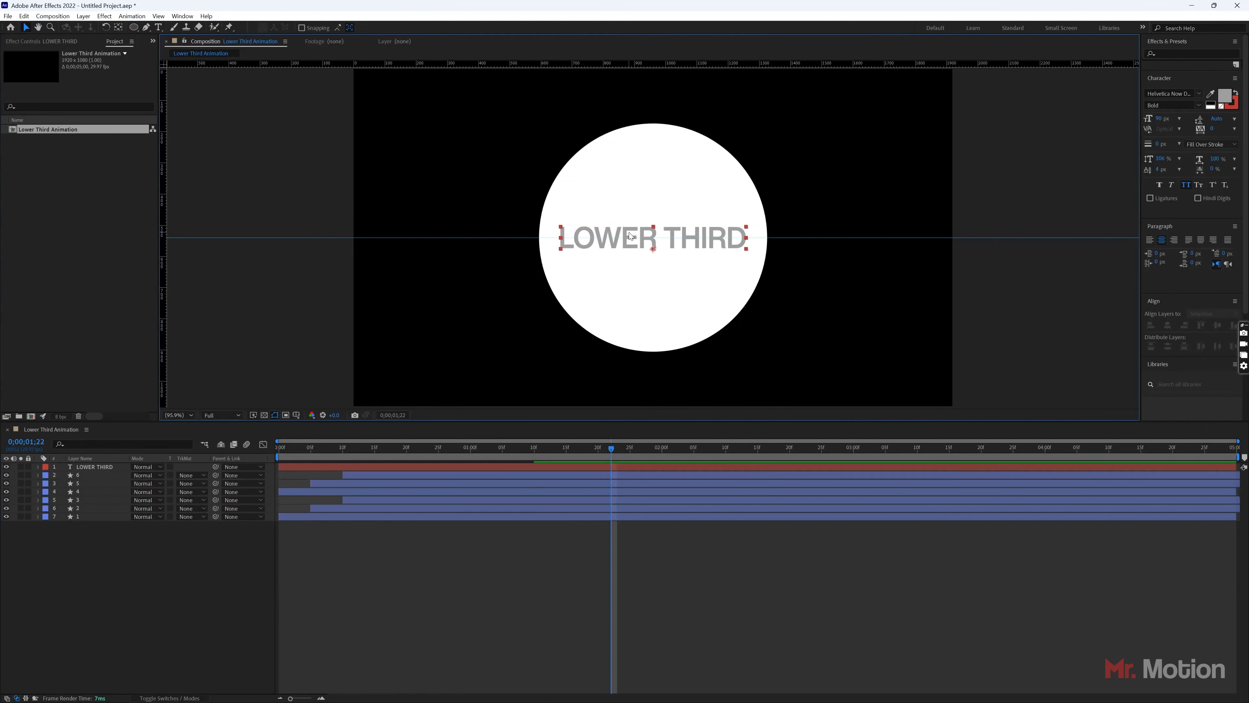
key("shift+Up")
key("shift+Up")
key("shift+Up")
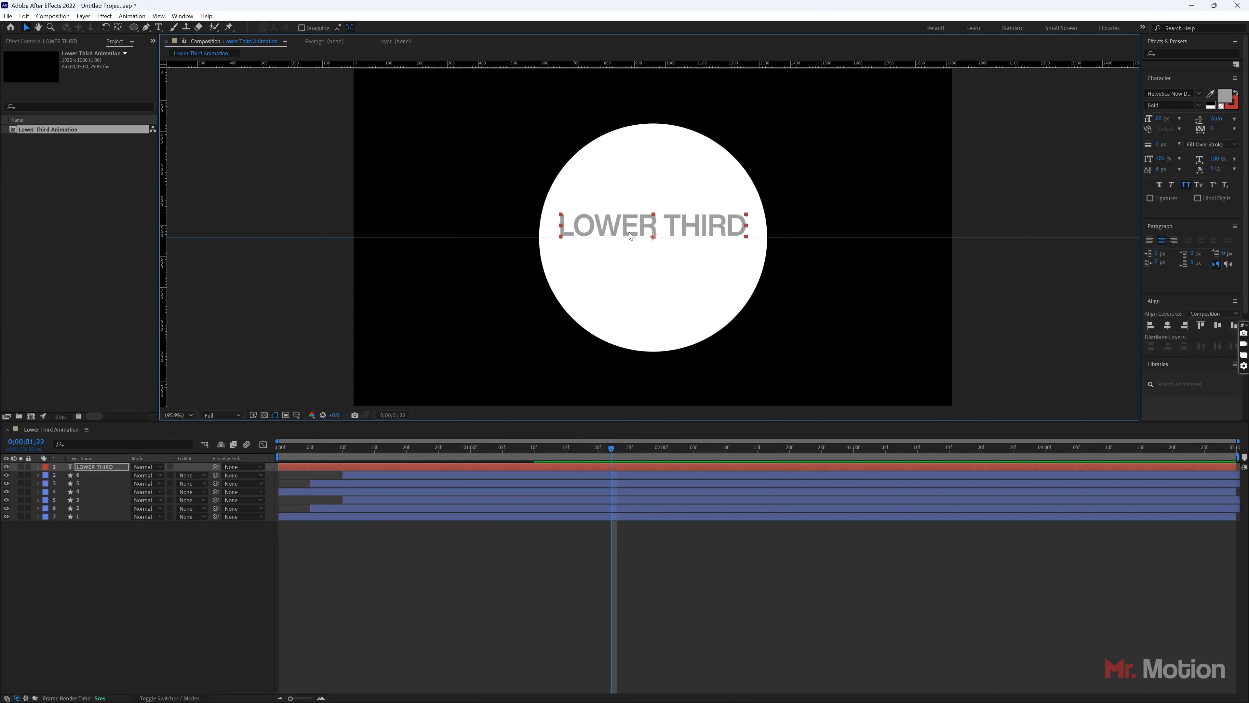
key("Down")
key("Down")
key("Down")
key("Down")
key("Down")
key("Down")
key("Down")
key("Down")
key("Down")
left_click(135, 580)
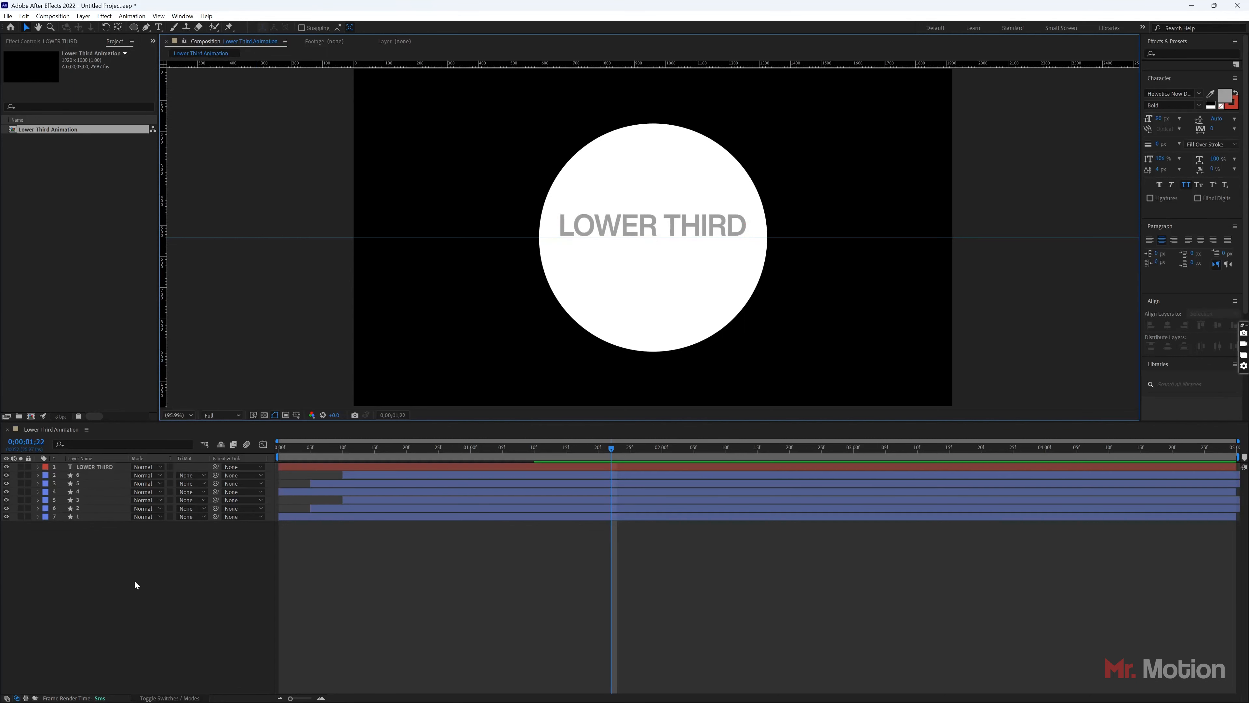
Duplicate the LOWER THIRD text layer and place the duplicate directly below the original in the layer stack
left_click(90, 466)
key("ctrl+d")
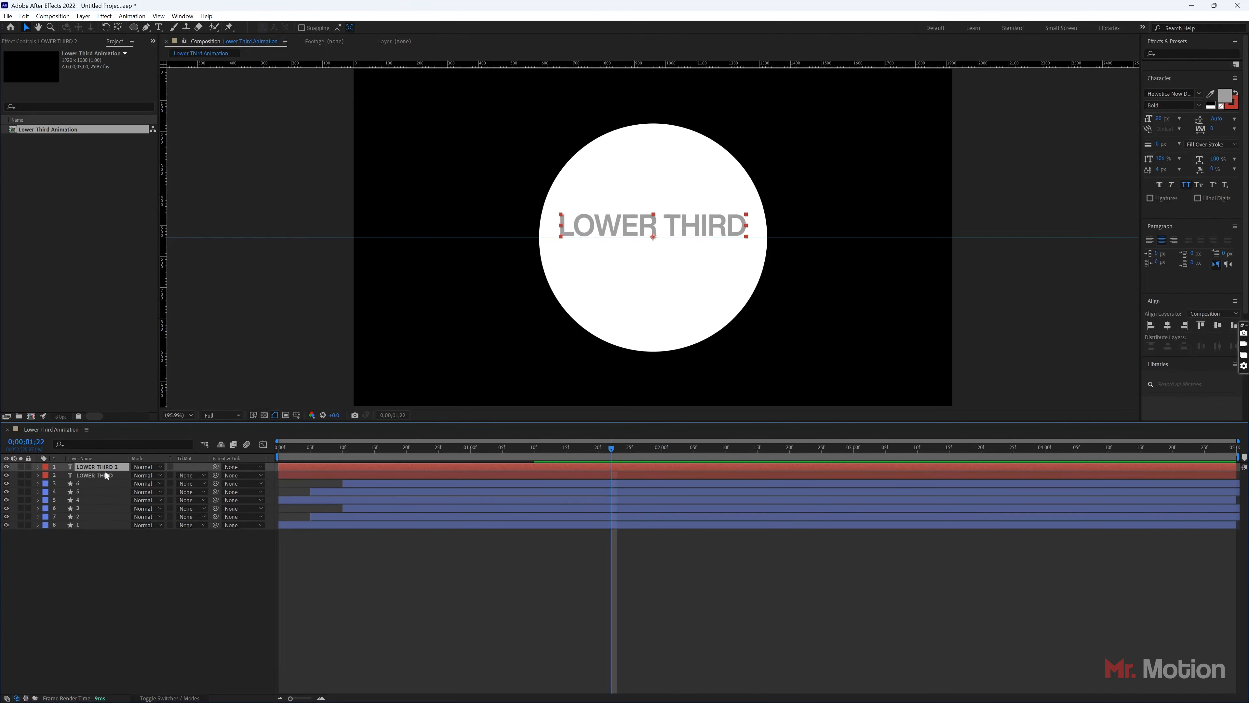
left_click_drag(105, 470, 103, 477)
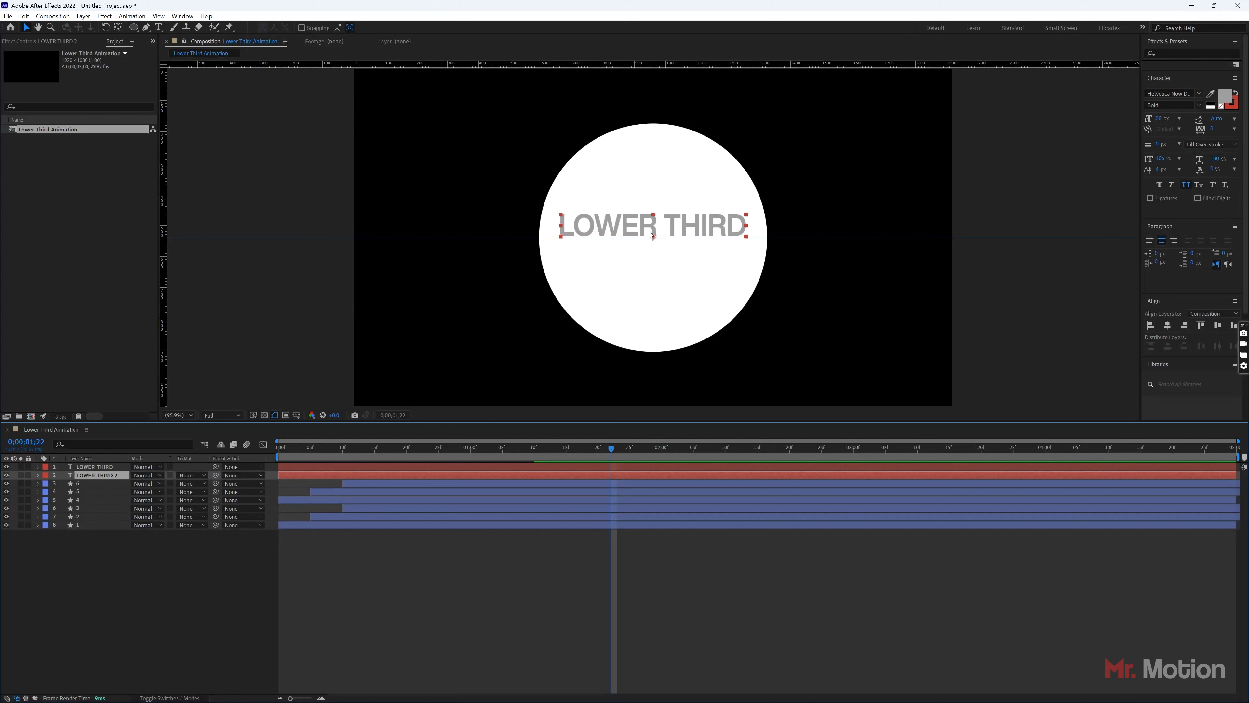
Nudge the duplicate LOWER THIRD text downward so it sits just below the horizontal guide
key("shift+Down")
key("shift+Down")
key("shift+Down")
key("shift+Down")
key("shift+Down")
key("shift+Down")
key("shift+Down")
key("shift+Down")
key("shift+Down")
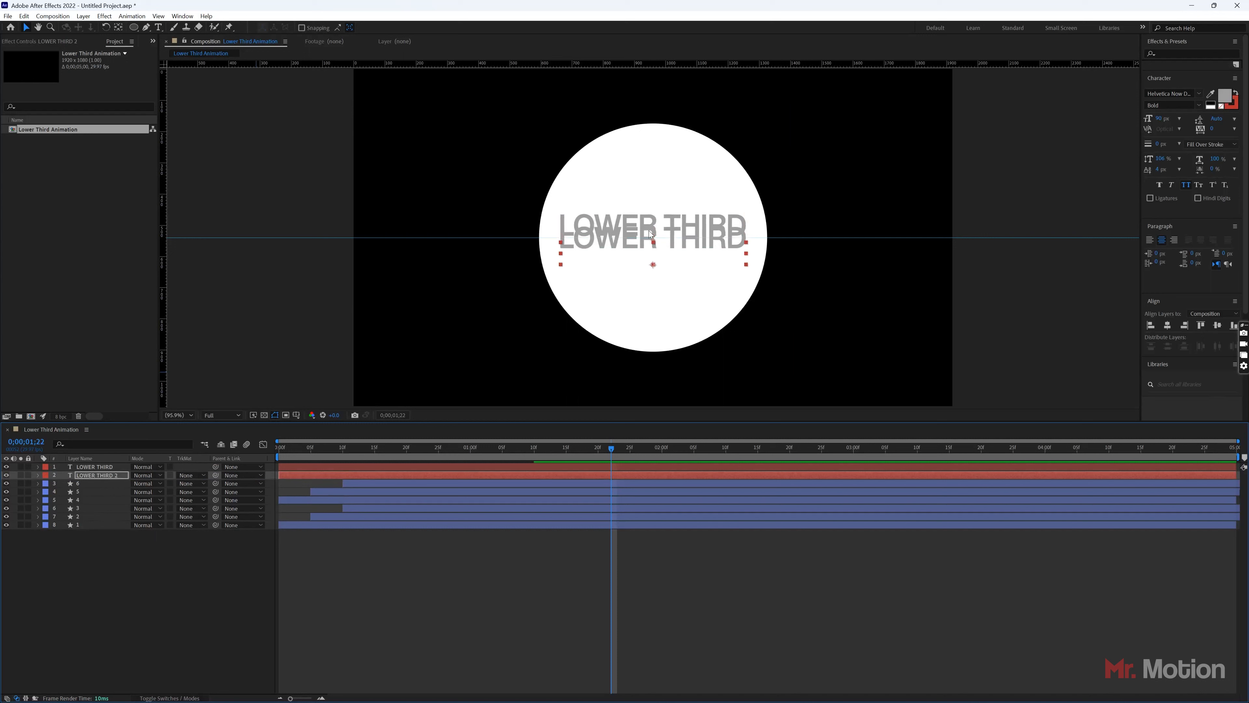
key("shift+Up")
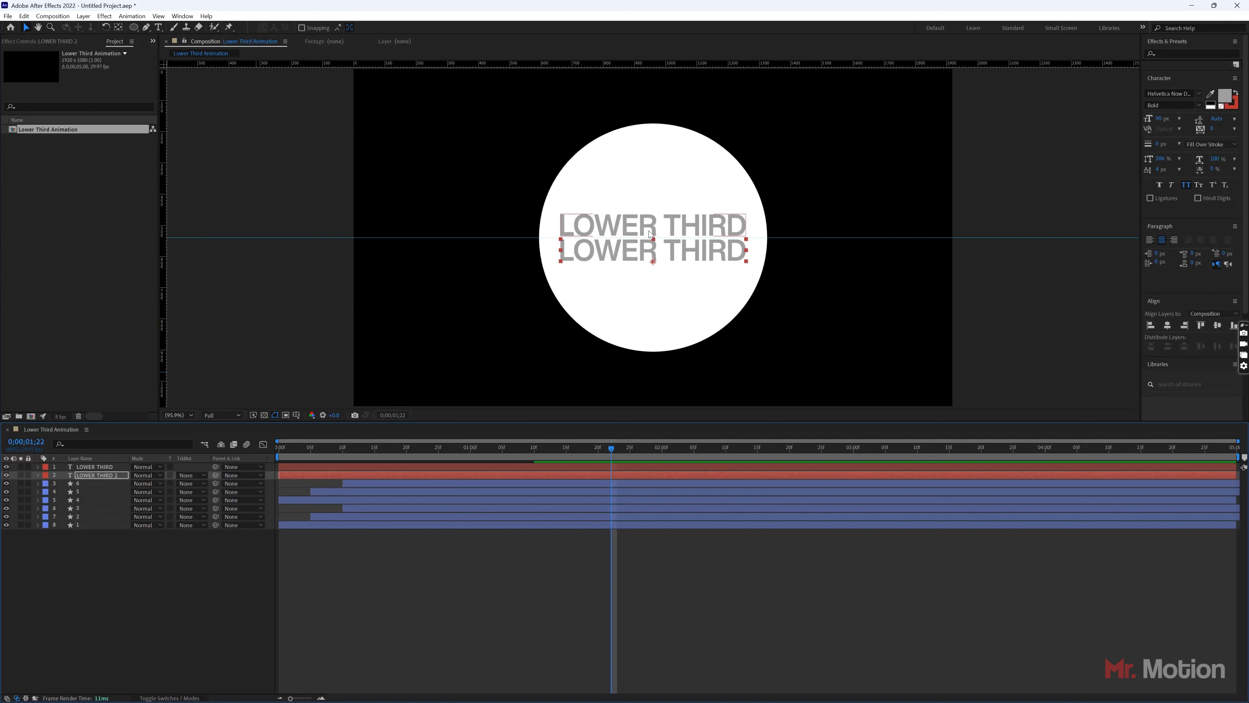
left_click(651, 227)
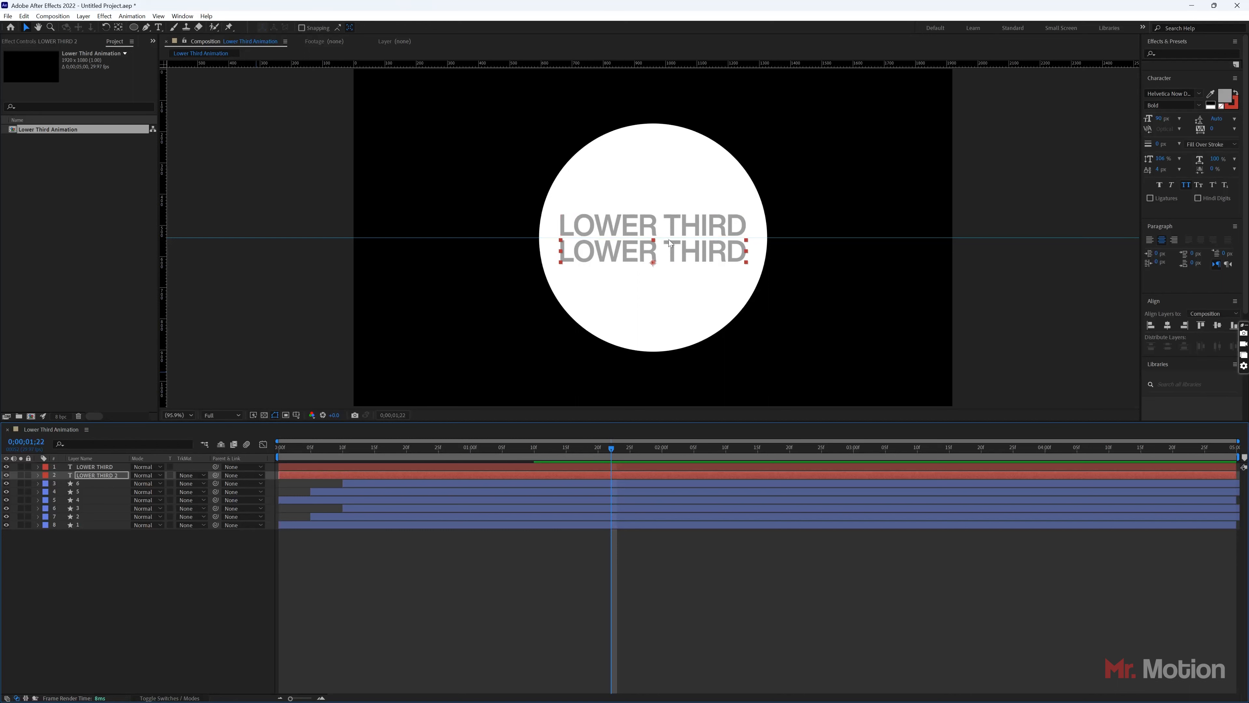
left_click(649, 255)
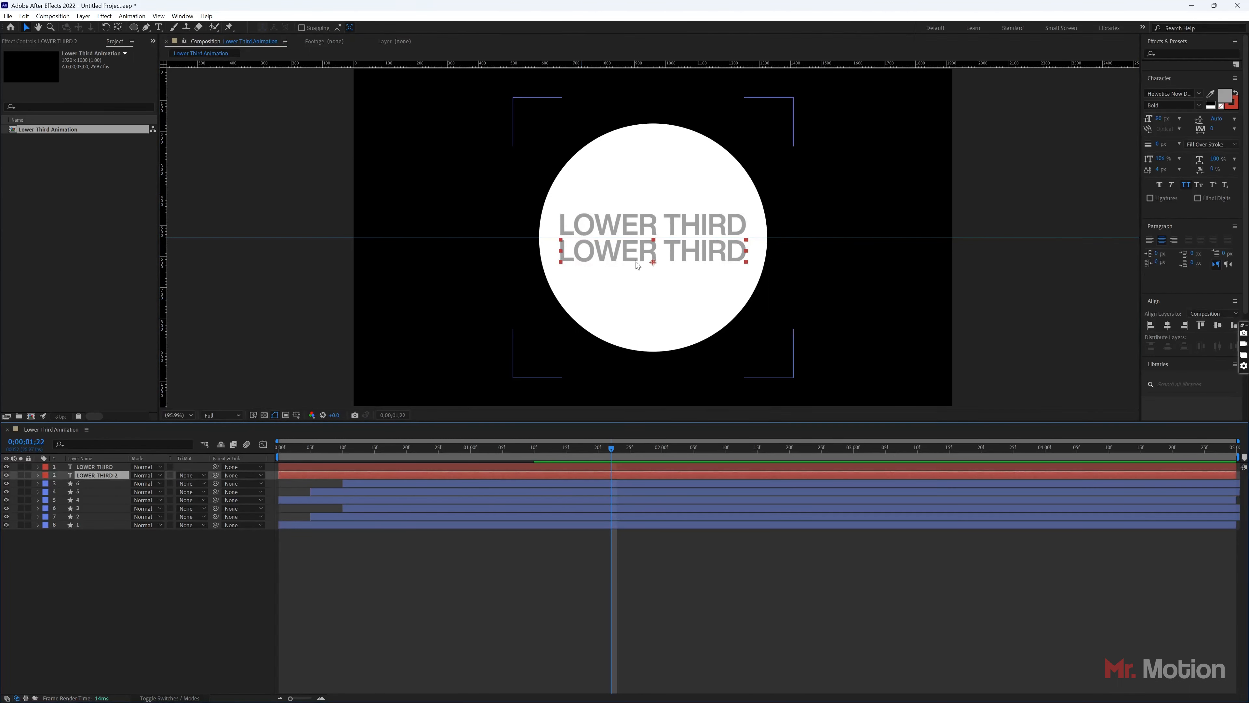
Replace the wording of the duplicate text below the guide with TITLE ANIMATION
double_click(615, 254)
type("TITLE ANIMNAT")
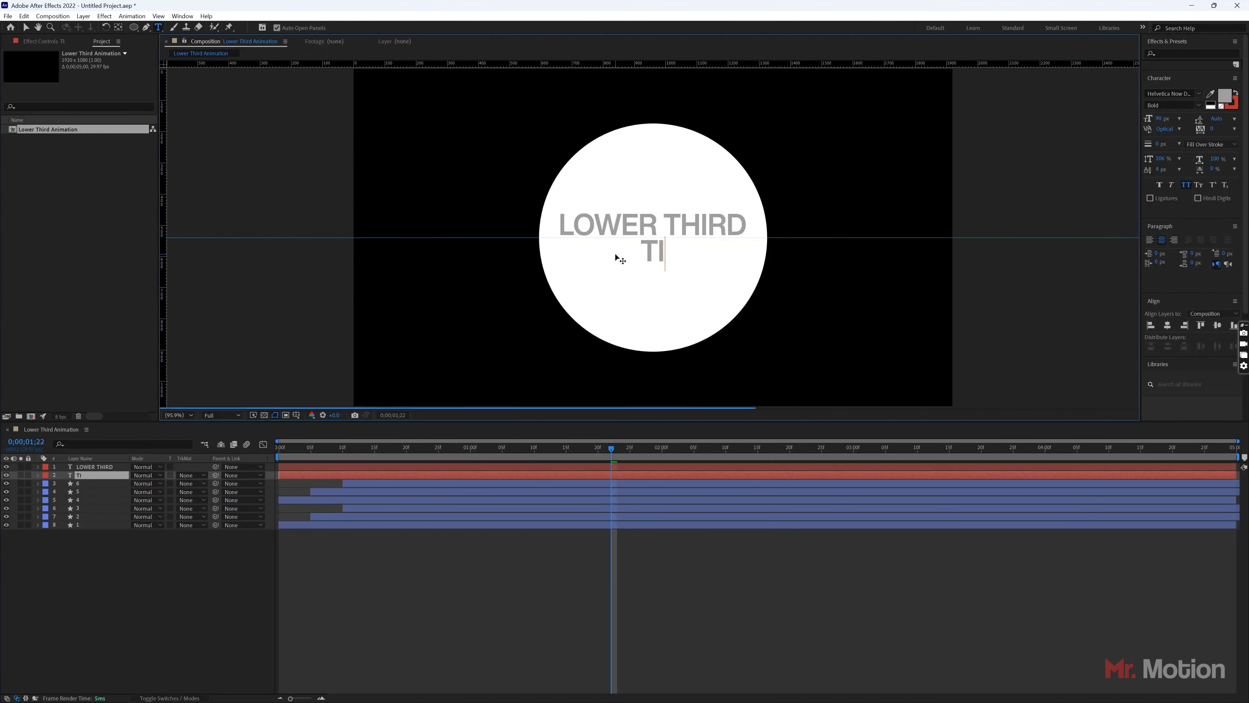
key("BackSpace")
key("BackSpace")
key("BackSpace")
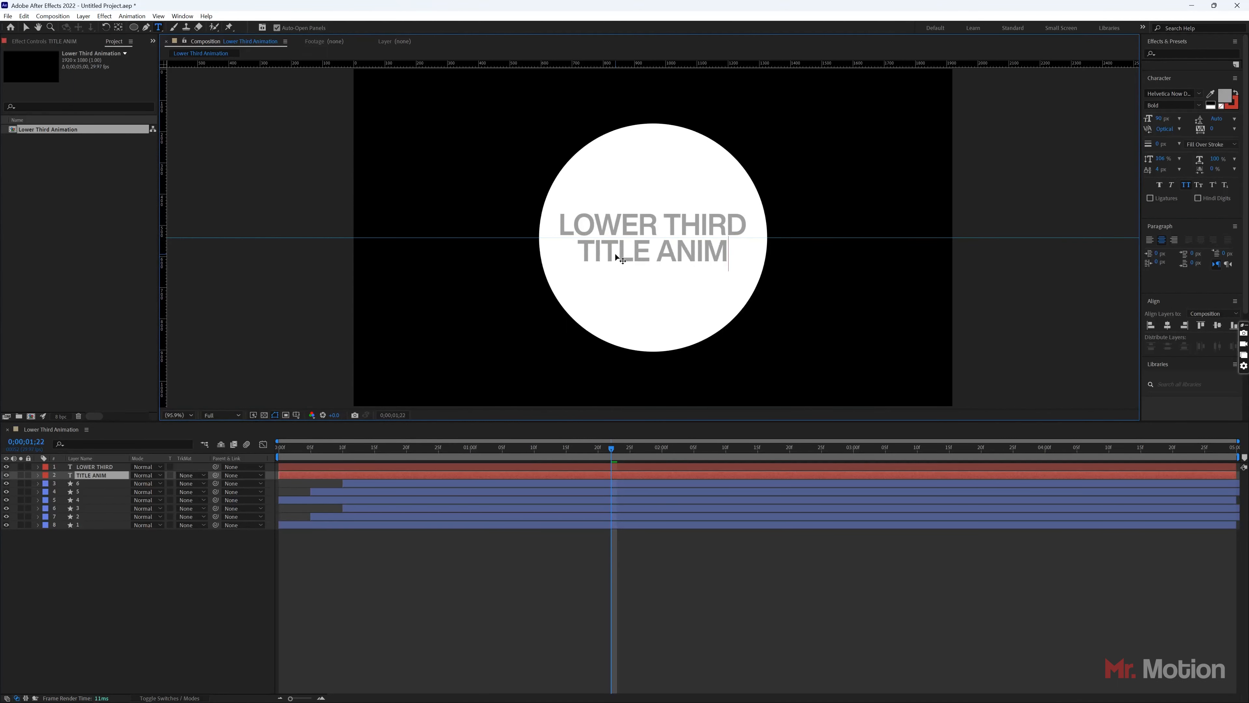
type("ATION")
left_click(26, 27)
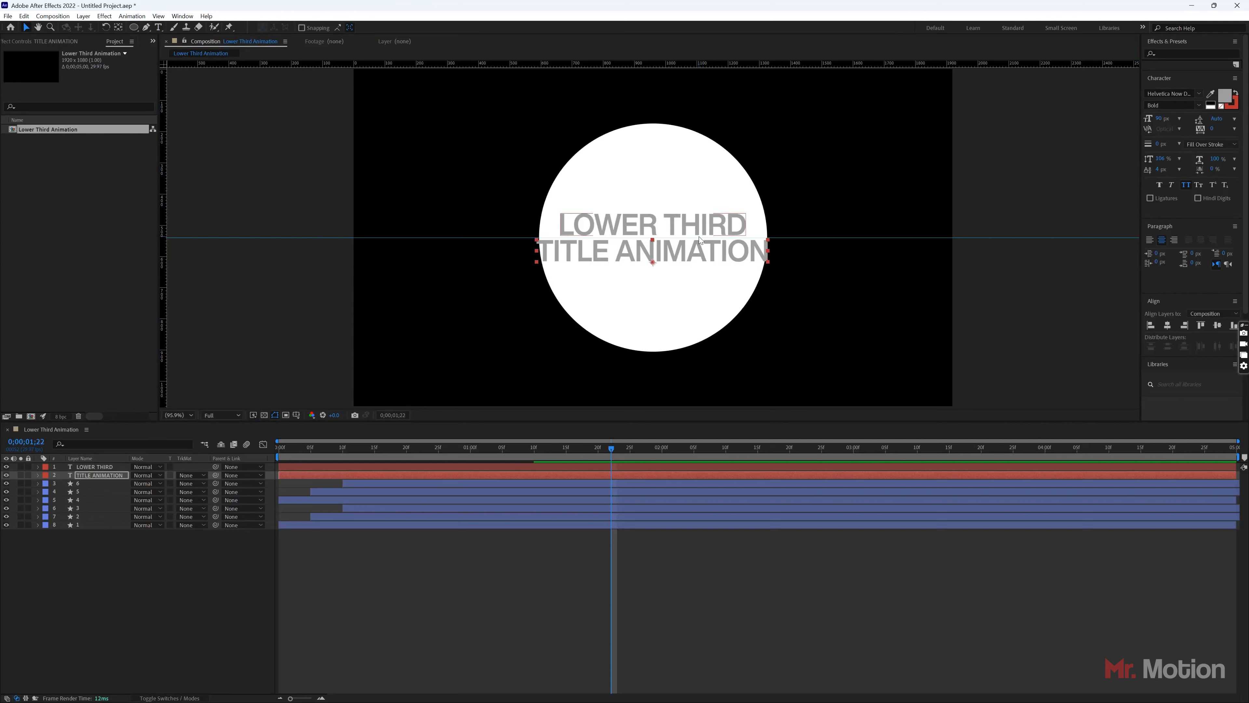
Set the TITLE ANIMATION text's fill color to dark gray #3A3A3A and its font size to 50 px
left_click(1225, 95)
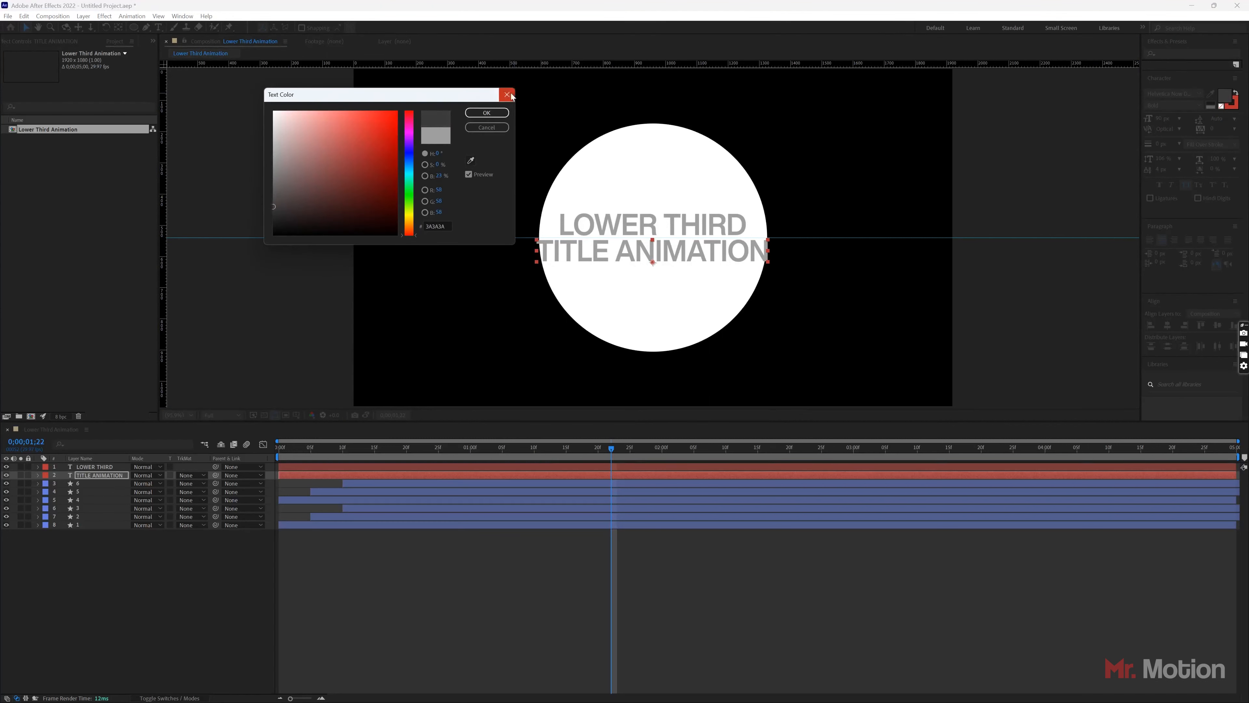
left_click(487, 113)
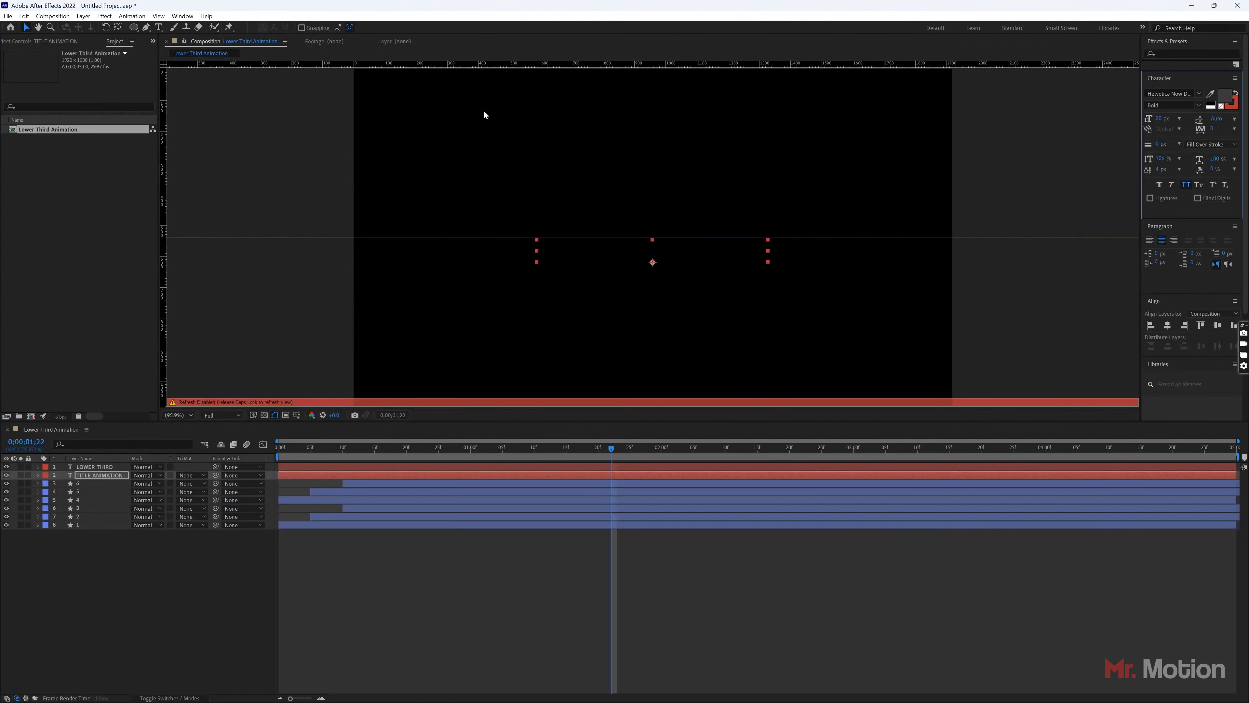
left_click(1159, 119)
type("50")
key("Return")
key("ctrl+alt+shift+period")
key("ctrl+alt+shift+period")
key("ctrl+z")
key("ctrl+z")
Nudge the smaller TITLE ANIMATION text upward so it sits close beneath the horizontal guide
left_click(1043, 311)
left_click(674, 259)
key("shift+Up")
key("shift+Up")
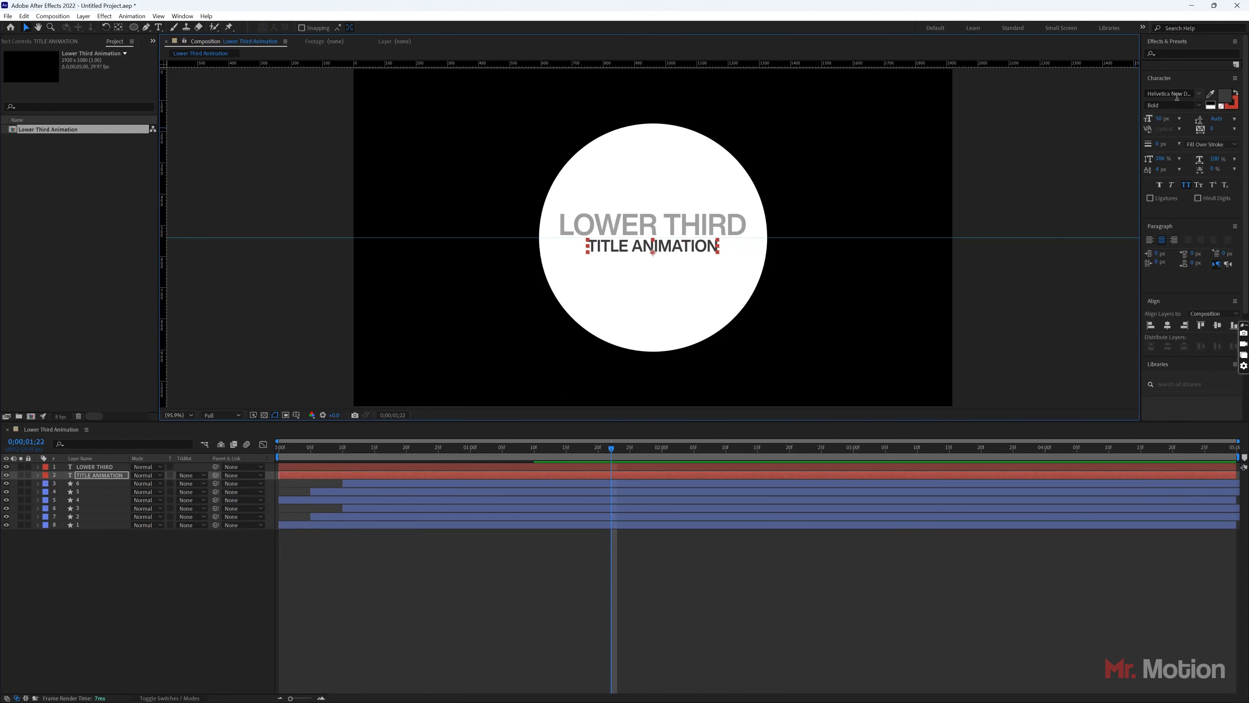
Set the TITLE ANIMATION text's font style to Medium and deselect it
left_click(1199, 105)
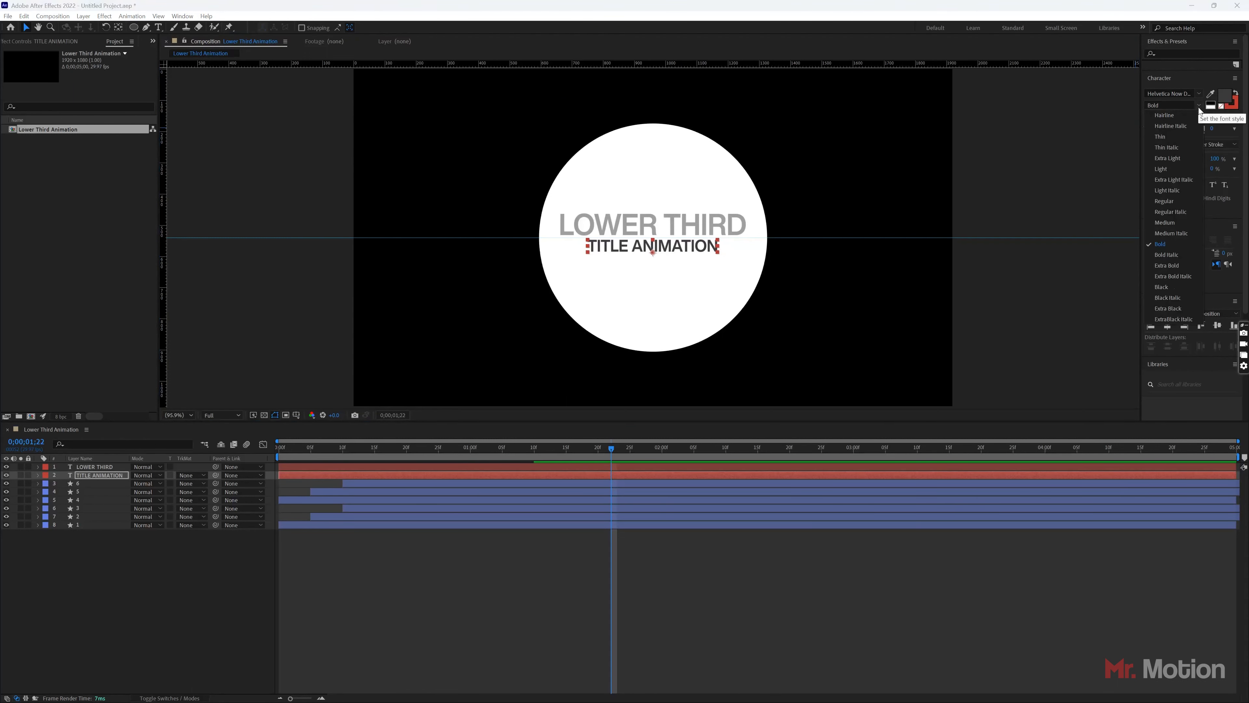
left_click(1165, 223)
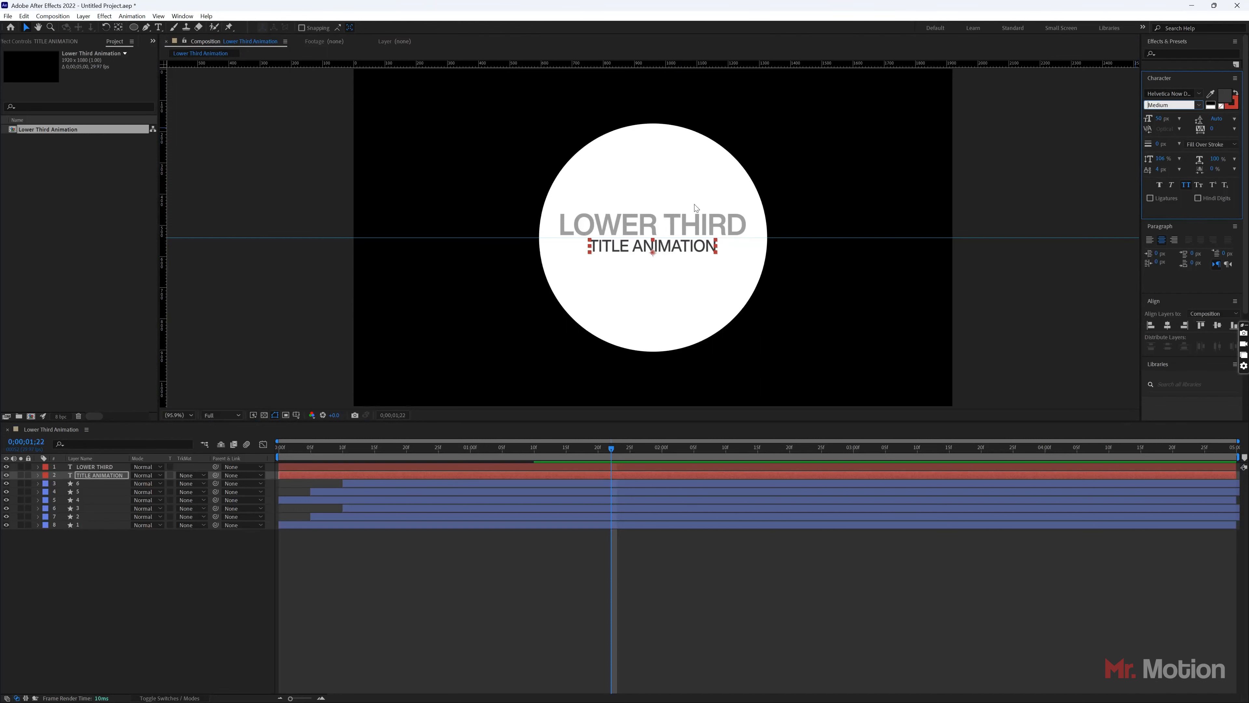
left_click(1007, 183)
Change the LOWER THIRD text's fill color to red #D24B4B and deselect it
left_click(676, 231)
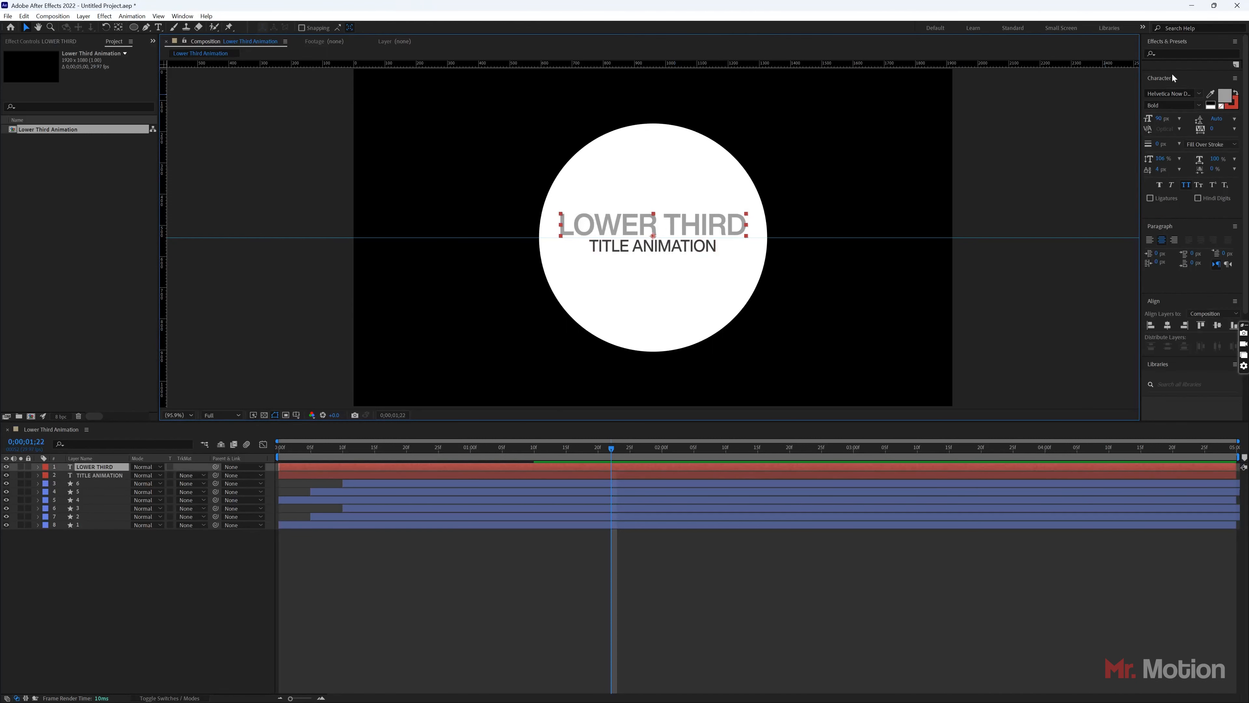
left_click(1212, 94)
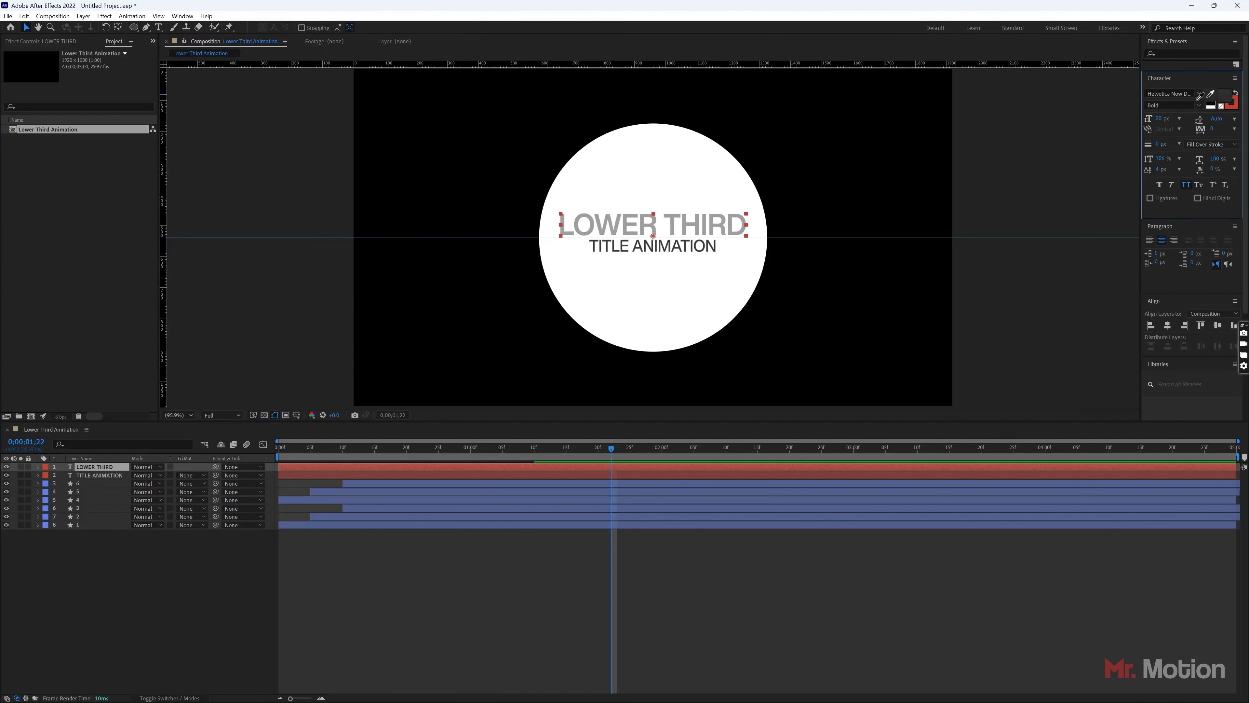
left_click(1227, 96)
left_click(101, 475)
left_click(104, 468)
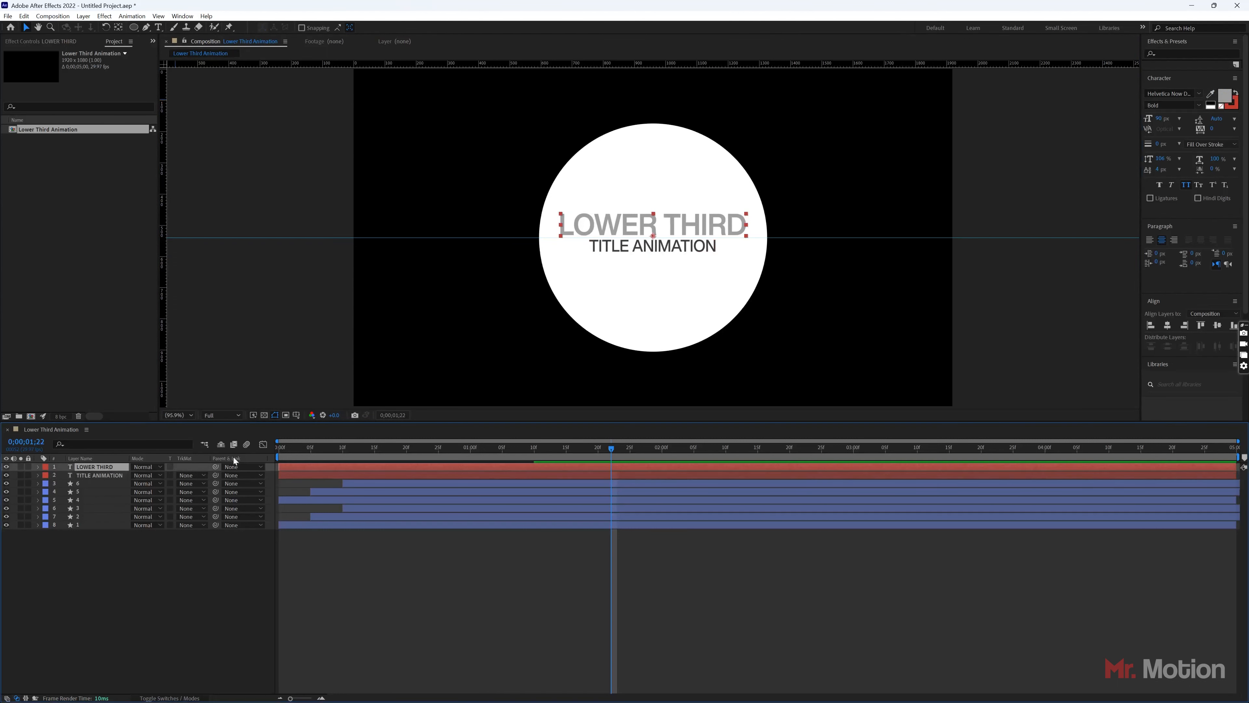
left_click(1226, 95)
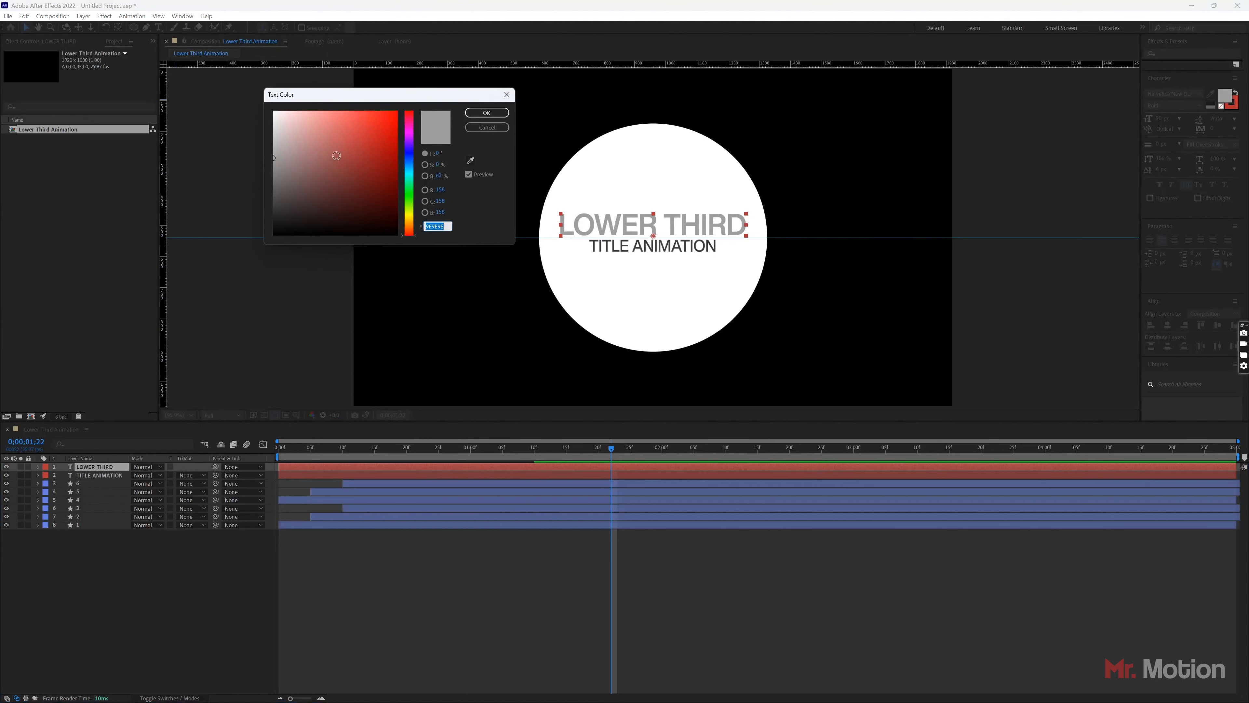
mouse_move(331, 125)
left_mouse_down()
mouse_move(339, 114)
mouse_move(351, 132)
left_mouse_up()
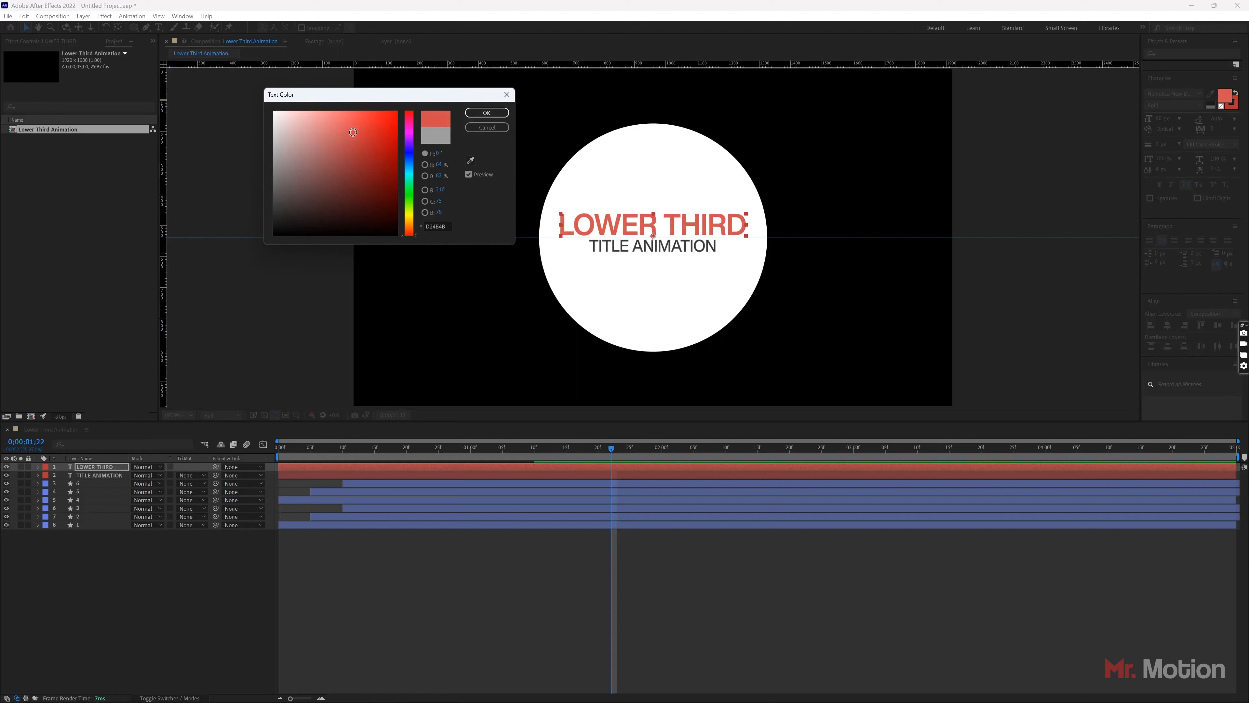
left_click(477, 112)
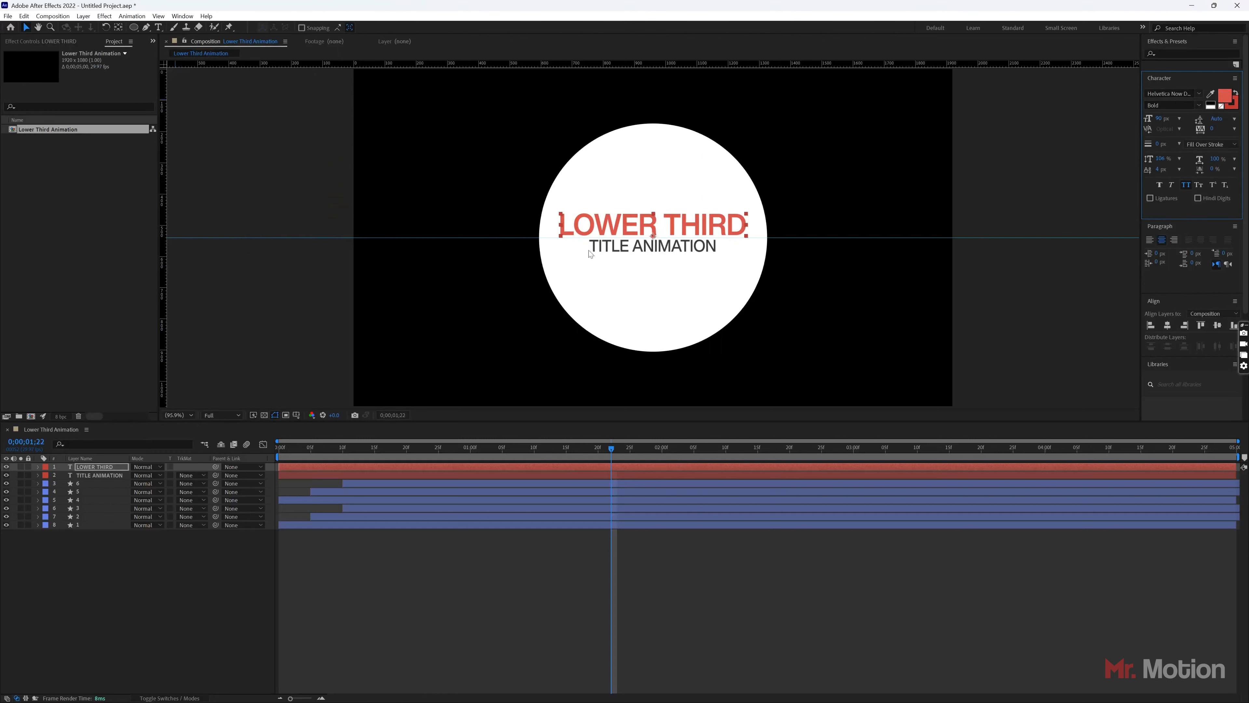
left_click(1031, 319)
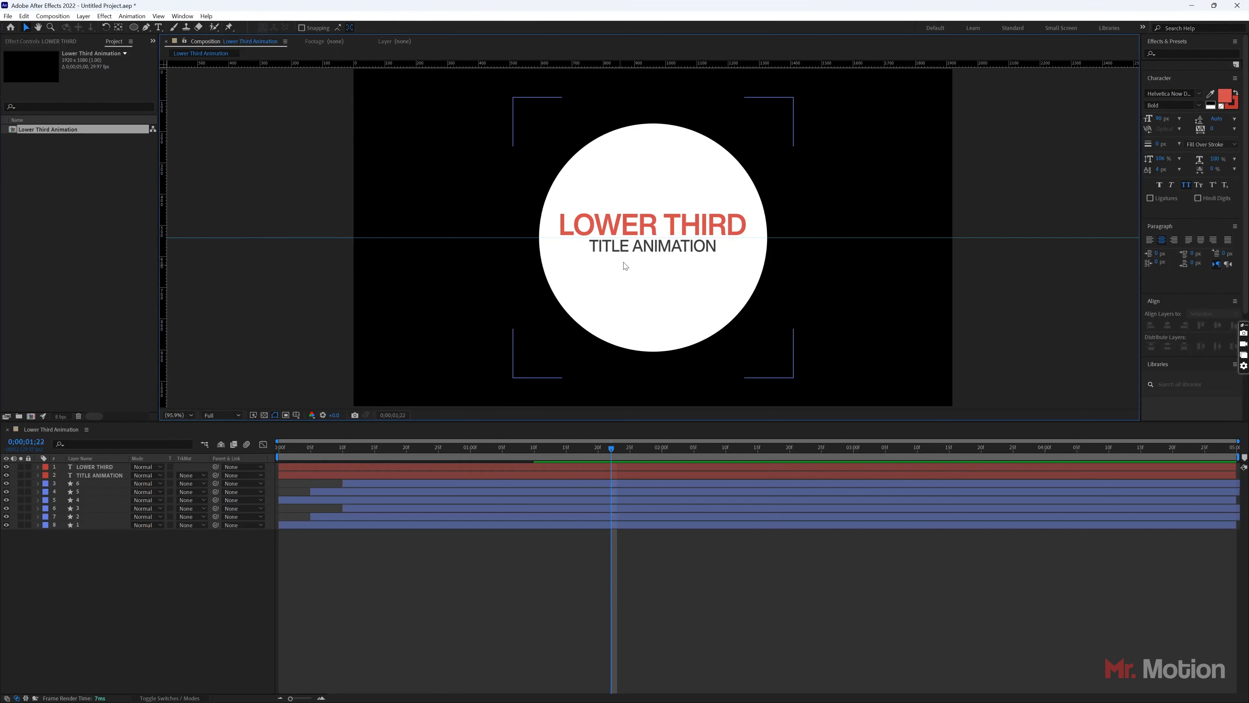
Center the TITLE ANIMATION text horizontally in the composition
left_click(652, 250)
left_click(1170, 325)
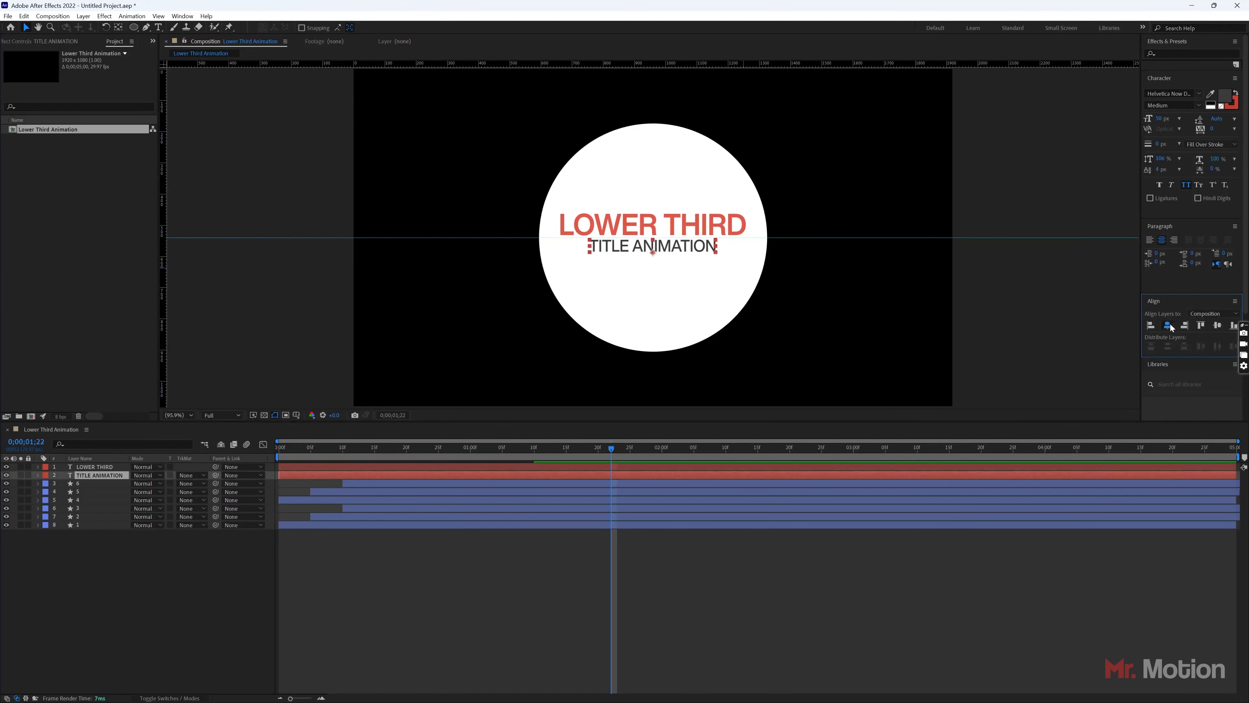
left_click(977, 281)
Widen the gap between the two titles by nudging TITLE ANIMATION slightly down and LOWER THIRD slightly up
left_click(655, 251)
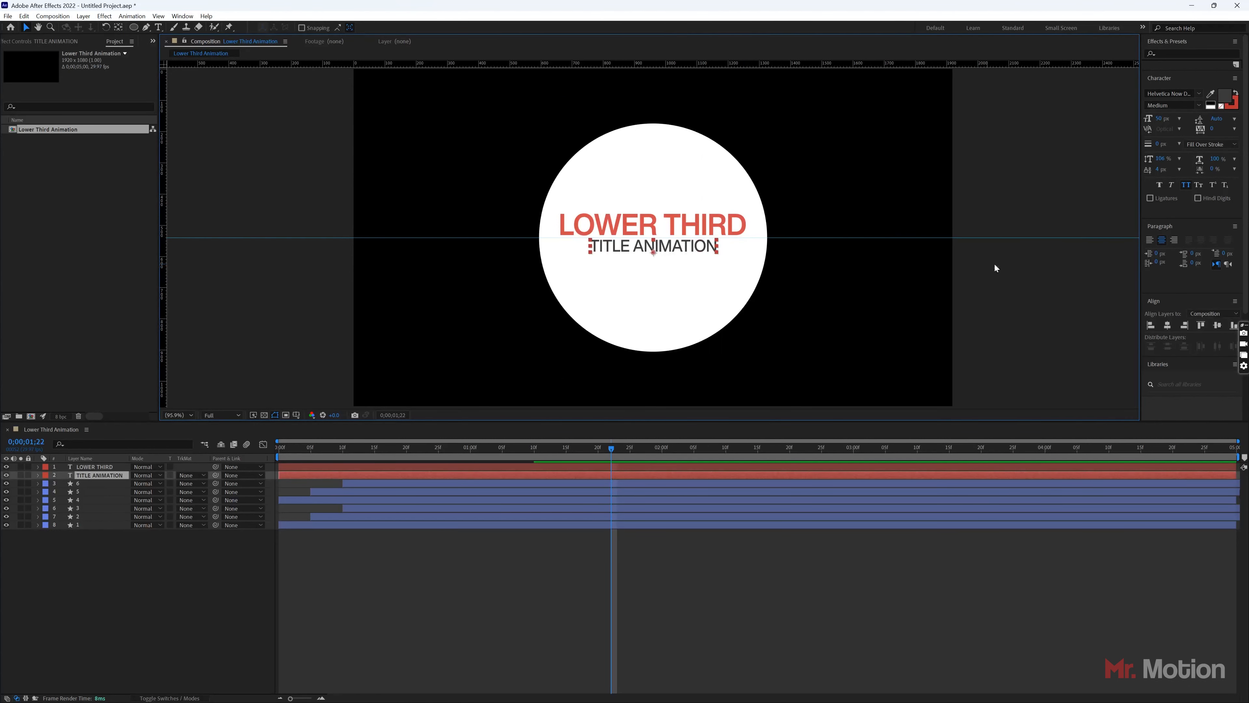
left_click(1016, 264)
left_click(662, 252)
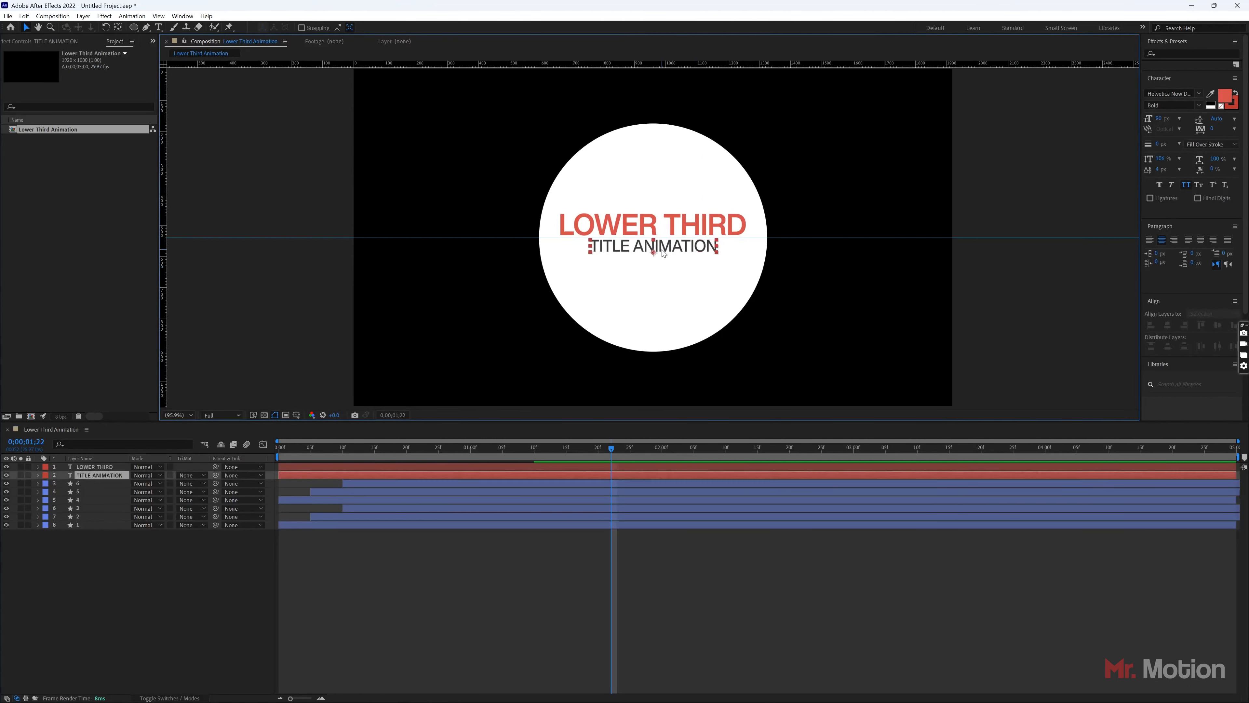
key("Down")
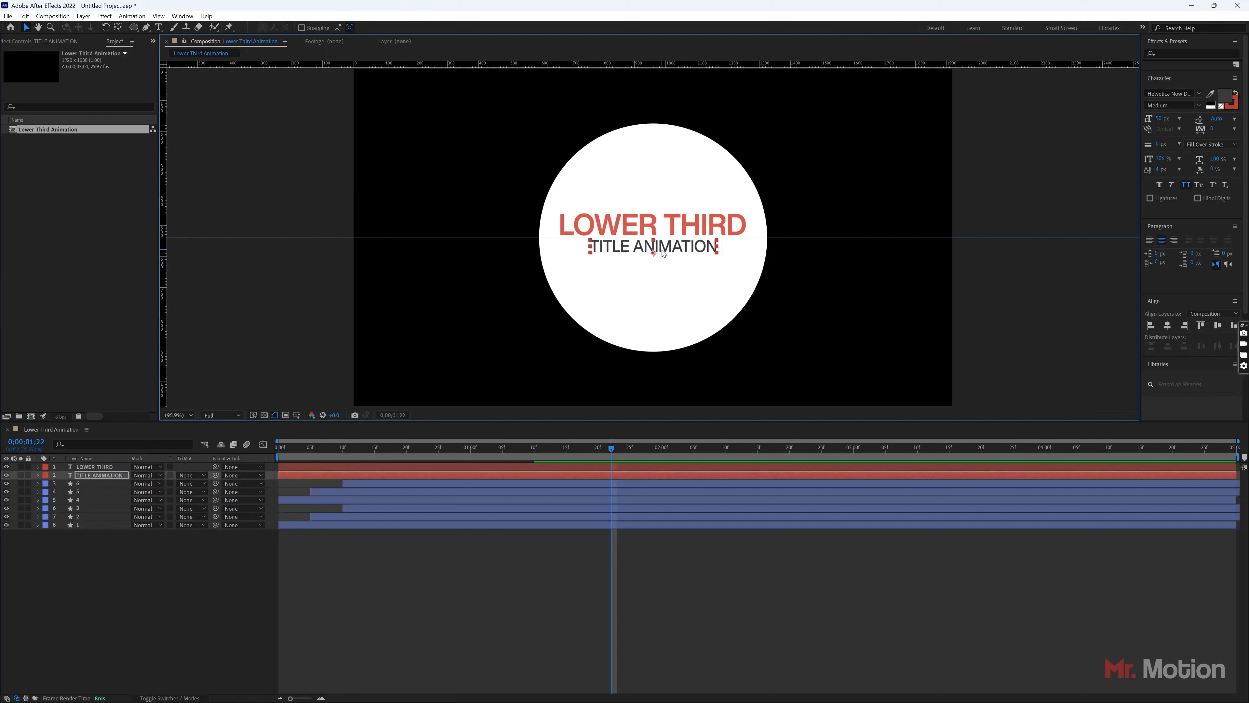
left_click(647, 232)
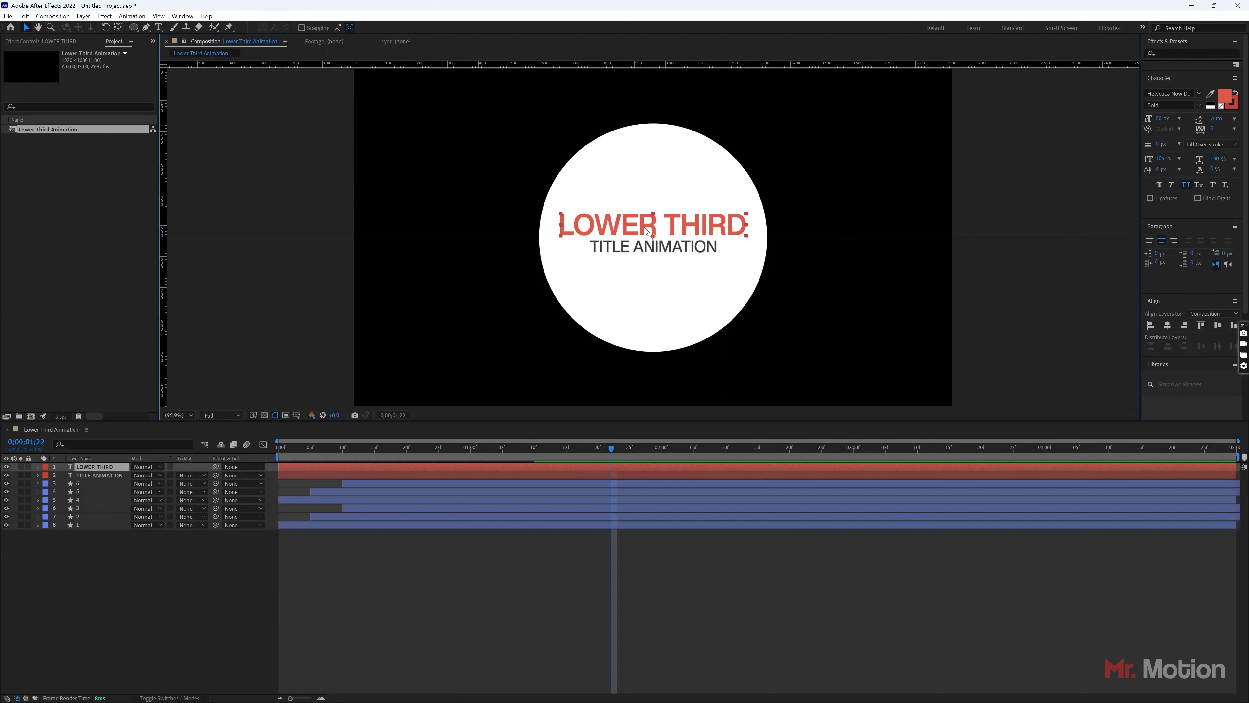
key("Up")
Realign the TITLE ANIMATION text to the composition's horizontal center and deselect it
left_click(670, 250)
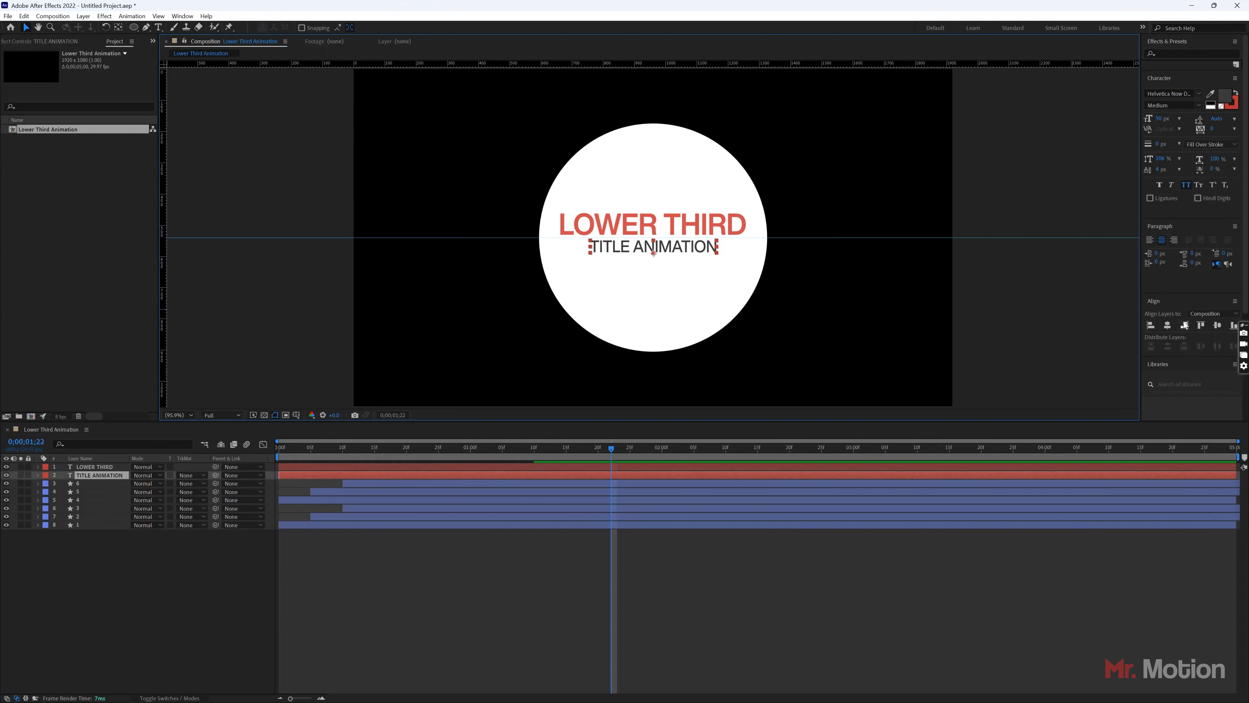
left_click(1170, 324)
left_click(1029, 328)
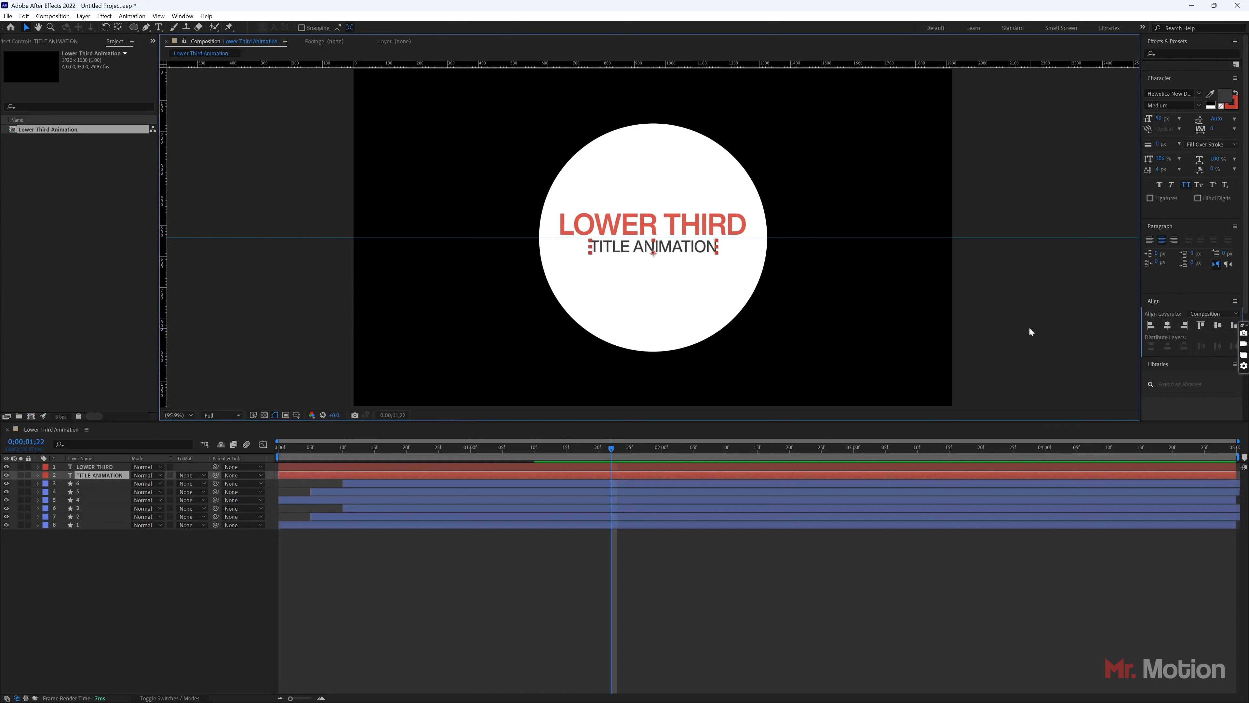
left_click(678, 250)
left_click(217, 630)
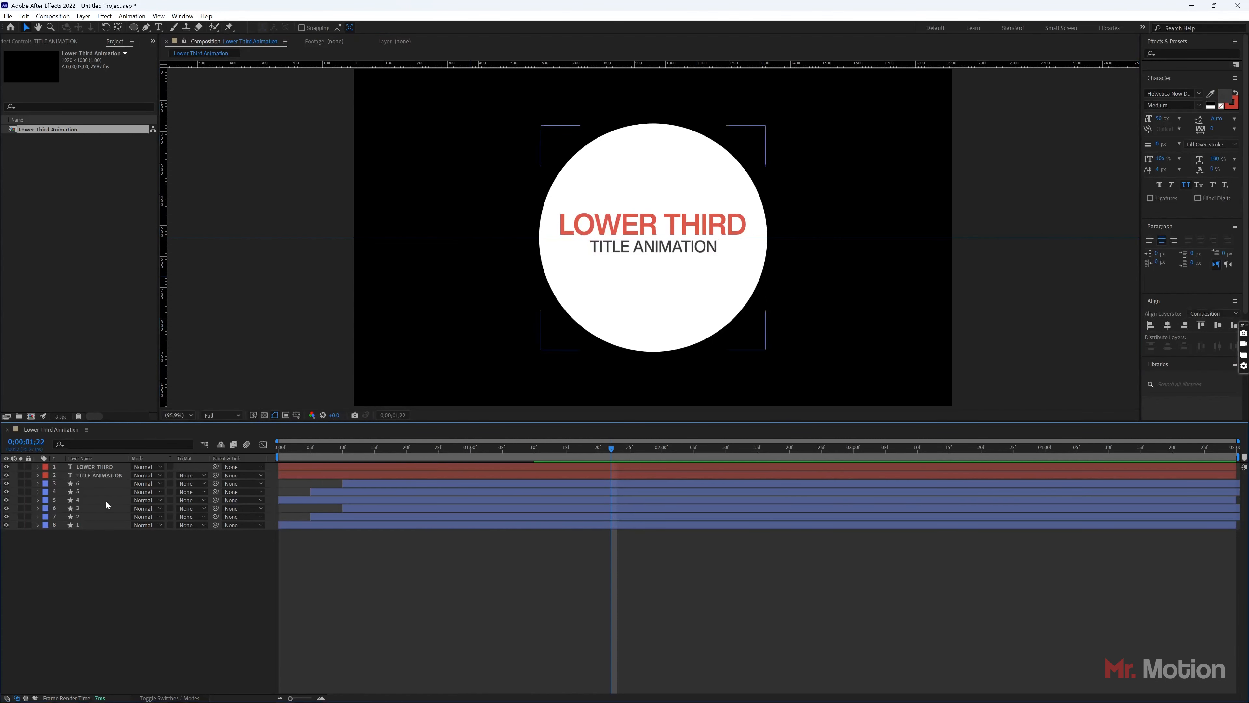
Draw a rectangular mask around the LOWER THIRD text, with its lower edge on the horizontal guide
left_click(110, 467)
left_click(133, 29)
left_click(165, 31)
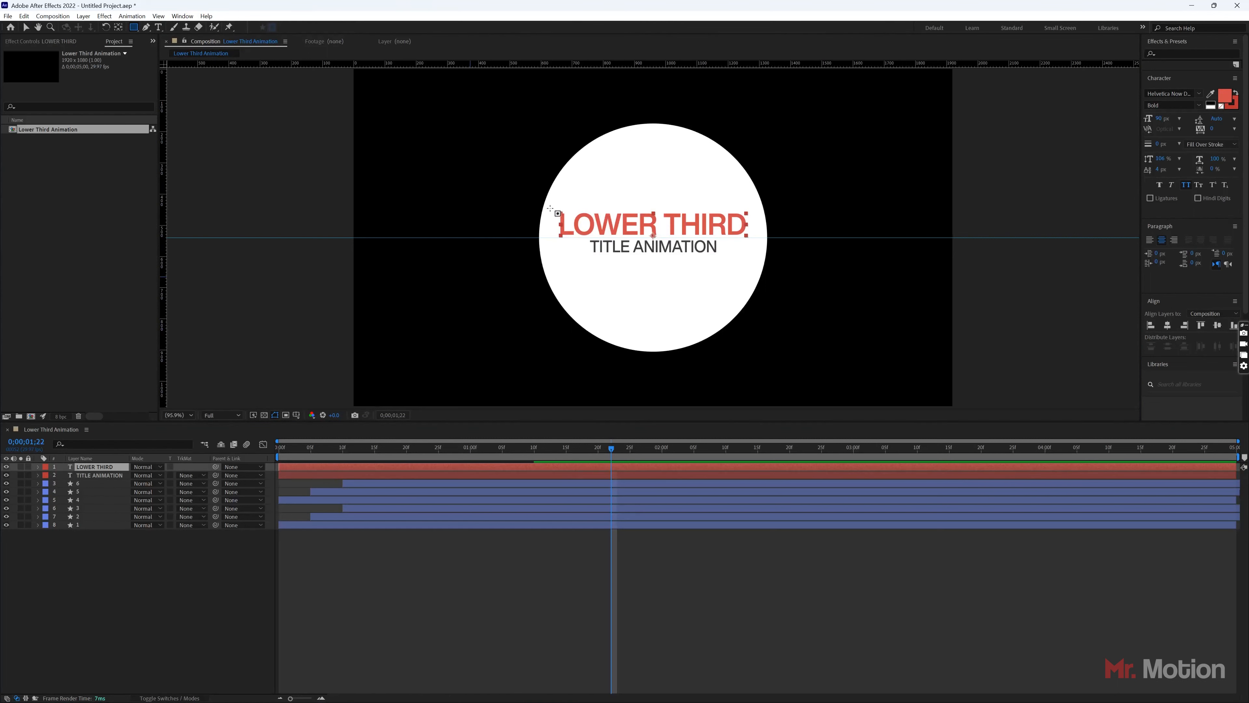
left_click_drag(550, 209, 753, 238)
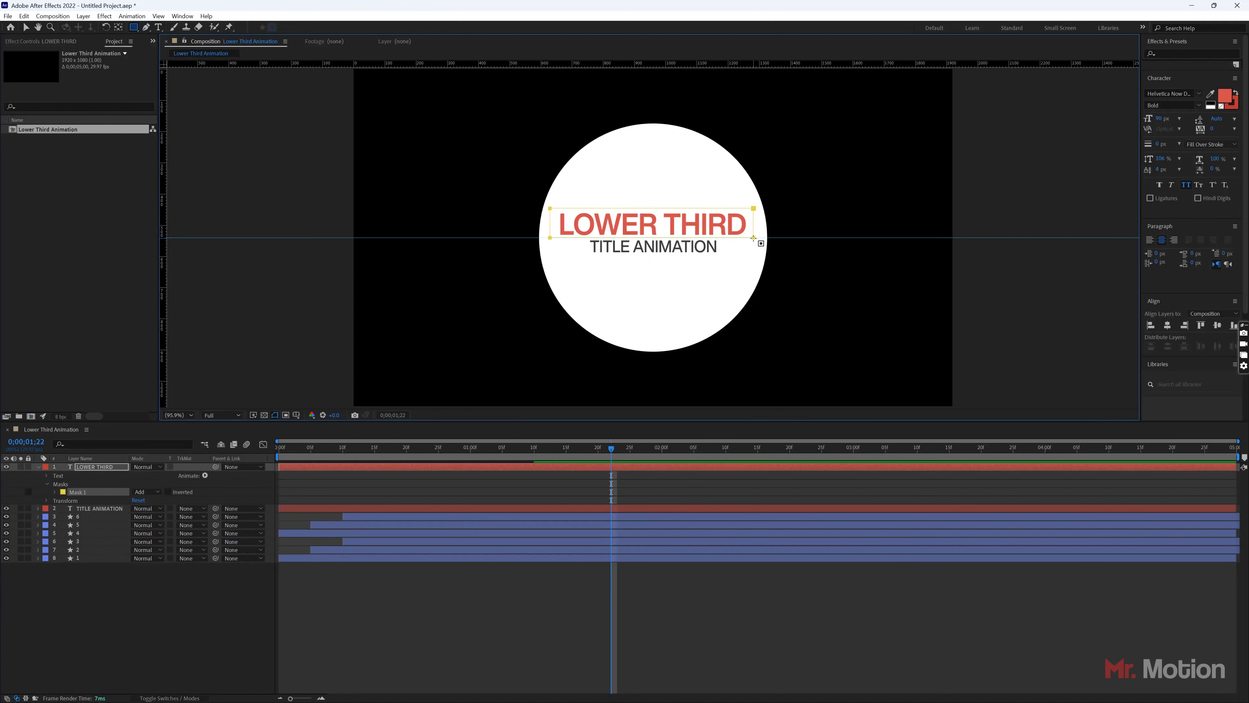
Add a Position text animator to the LOWER THIRD layer
left_click(27, 28)
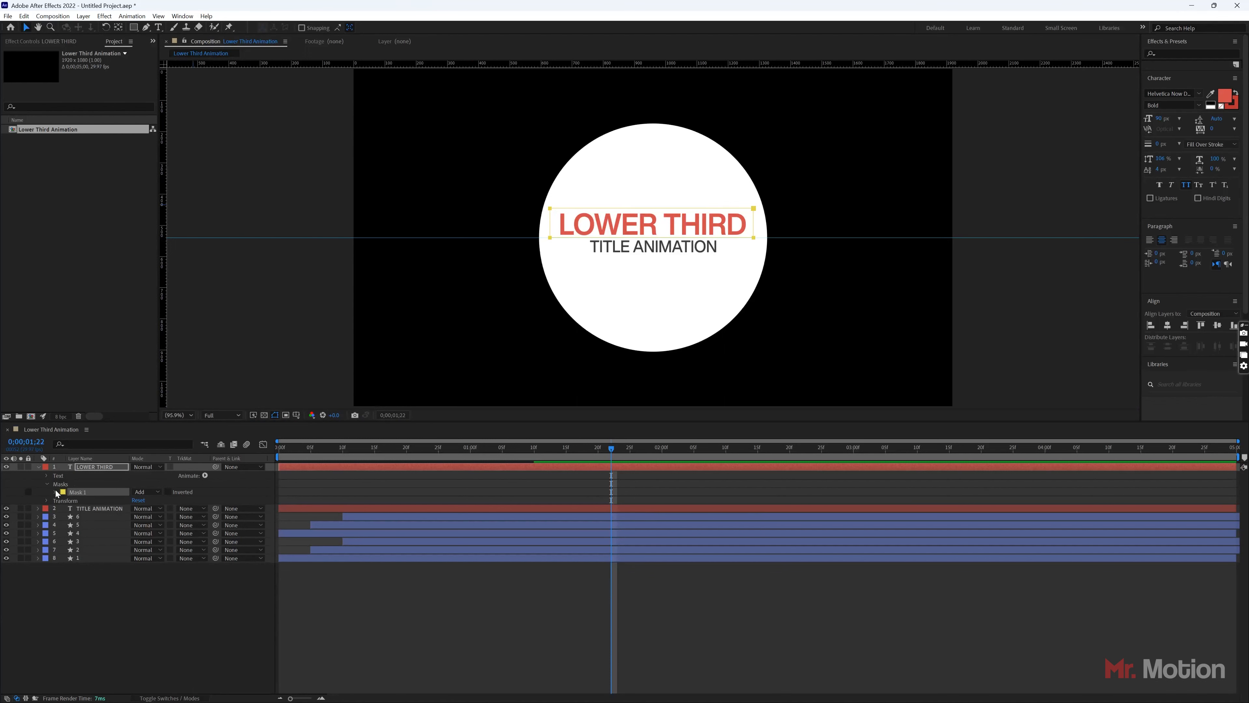
left_click(54, 492)
left_click(47, 484)
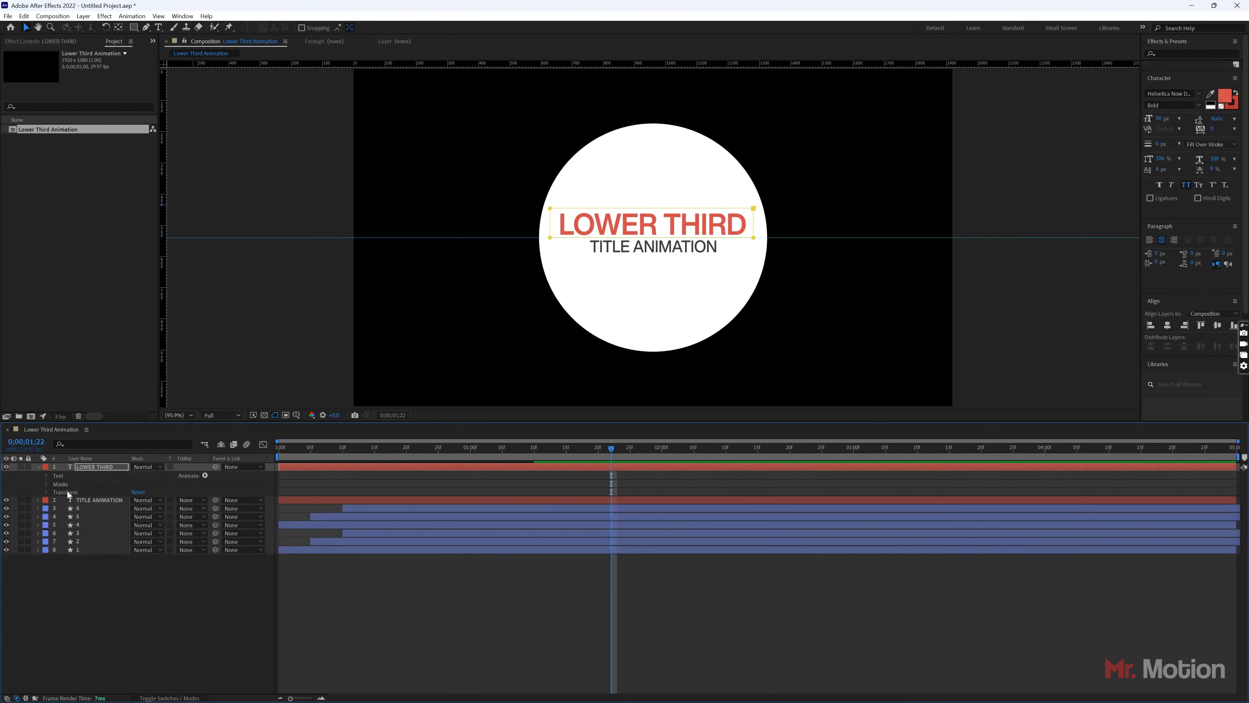
left_click(205, 475)
left_click(260, 508)
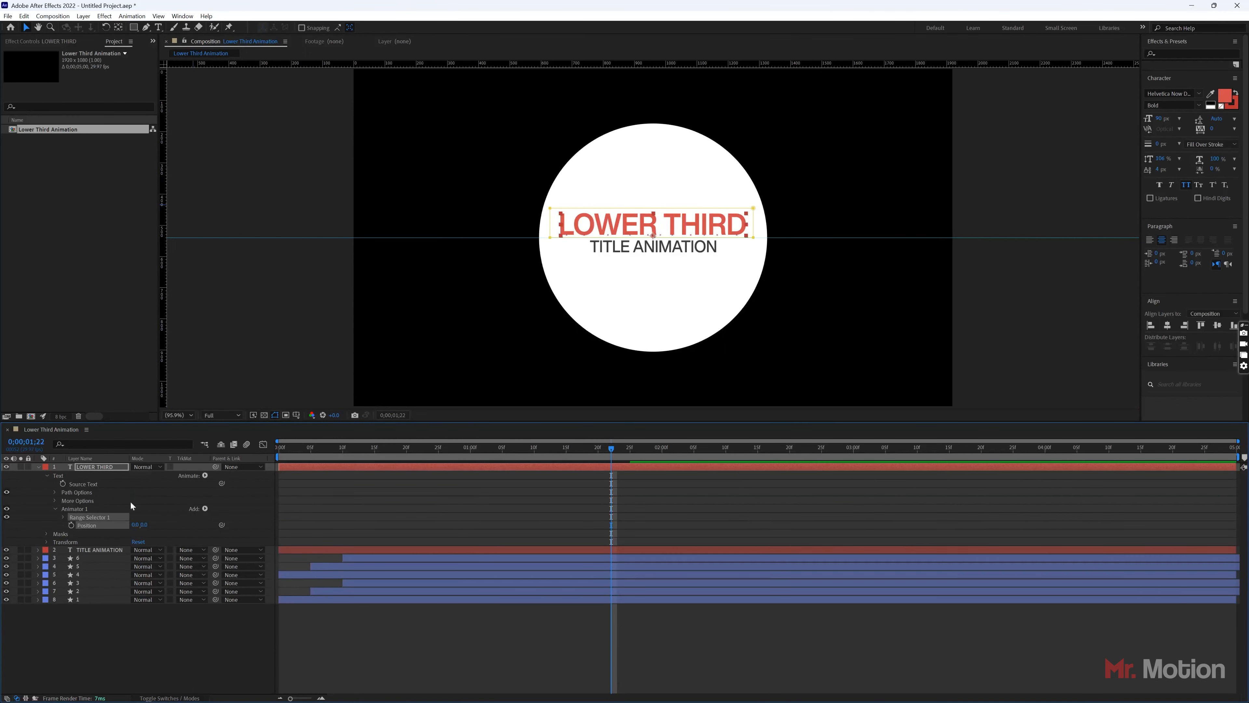
Keyframe the LOWER THIRD animator's Position at rest at 1 second and shifted about 97 px down, below its mask, at frame 0
left_click_drag(595, 454, 471, 450)
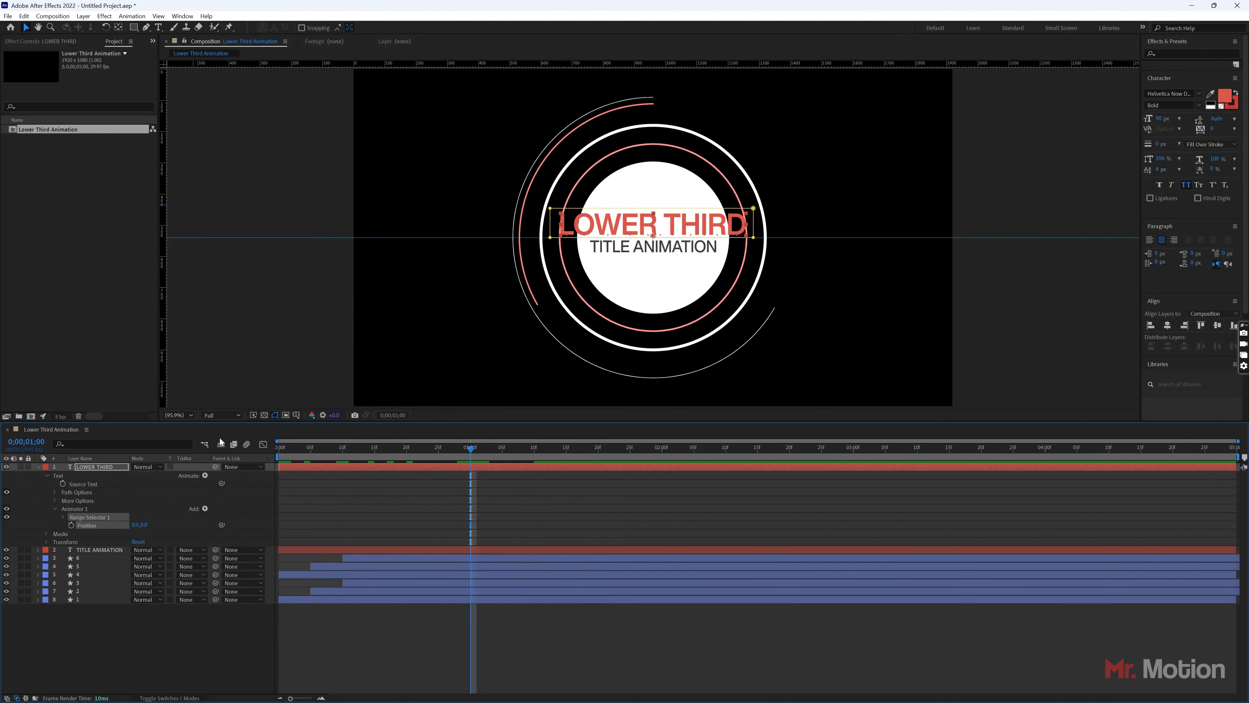
left_click(71, 526)
left_click_drag(467, 449, 240, 452)
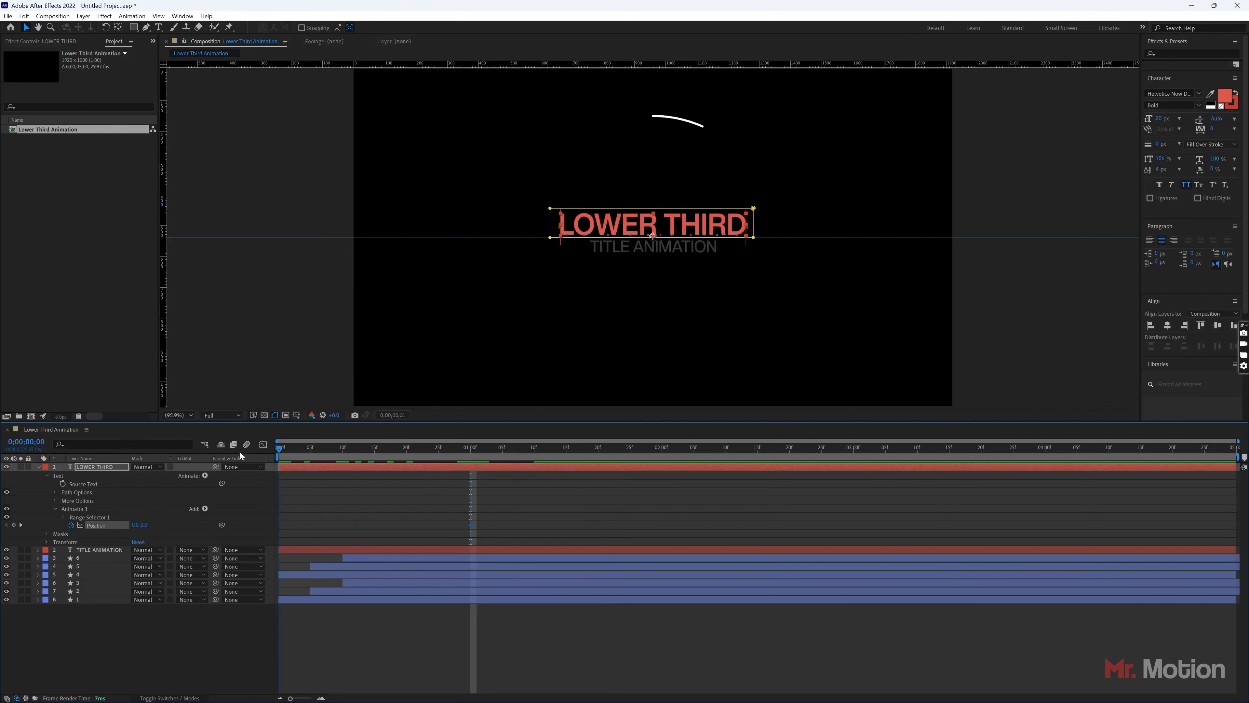
left_click(144, 525)
type("43")
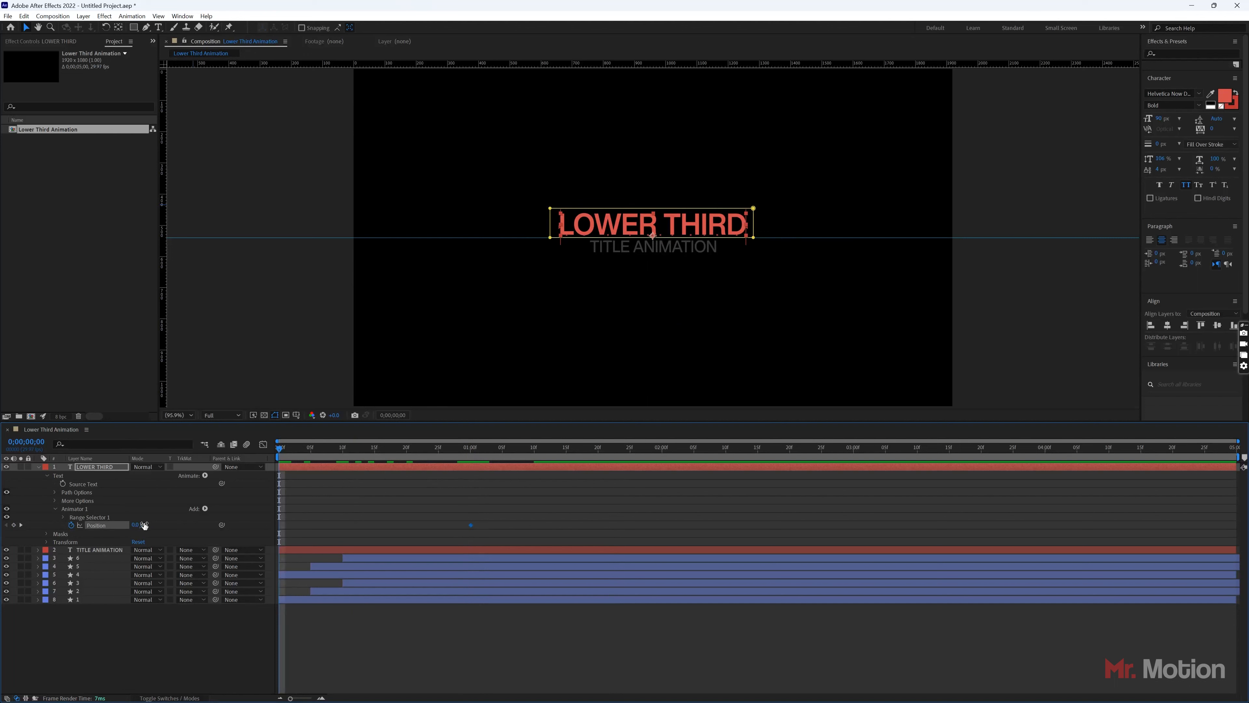
key("Return")
left_click_drag(167, 524, 183, 525)
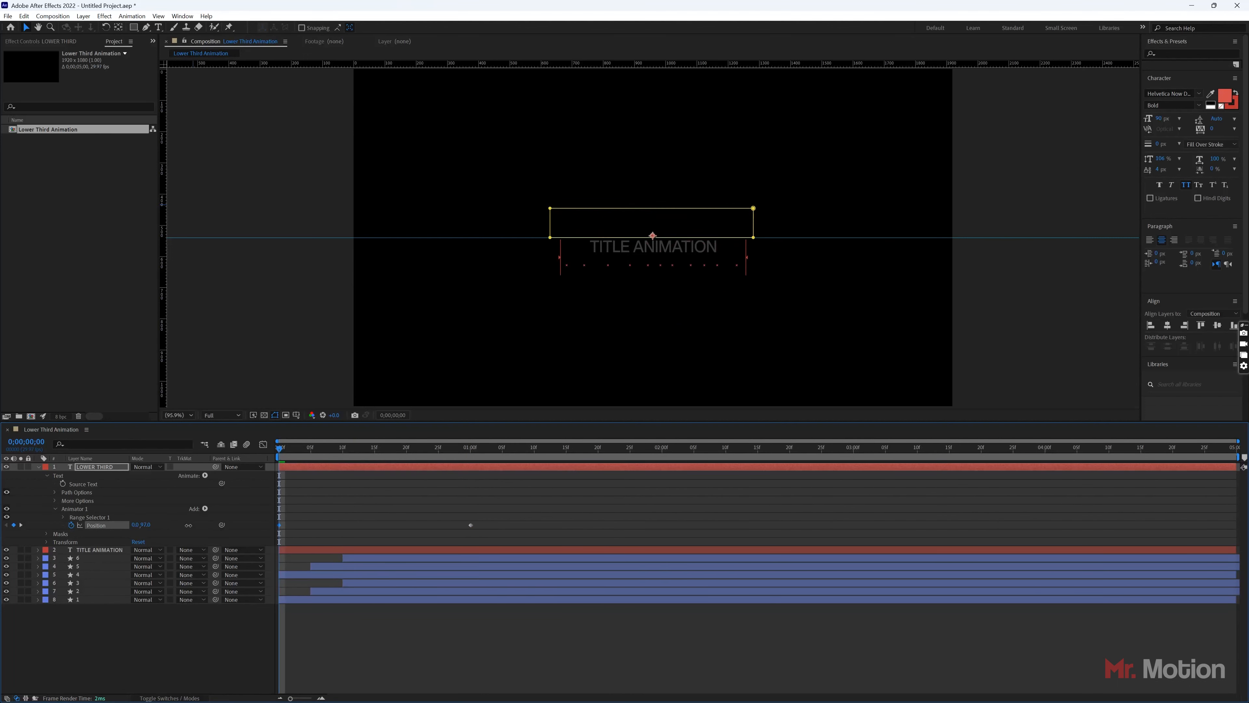
left_click(38, 467)
Draw a rectangular mask around the TITLE ANIMATION text, with its upper edge on the horizontal guide
left_click(98, 475)
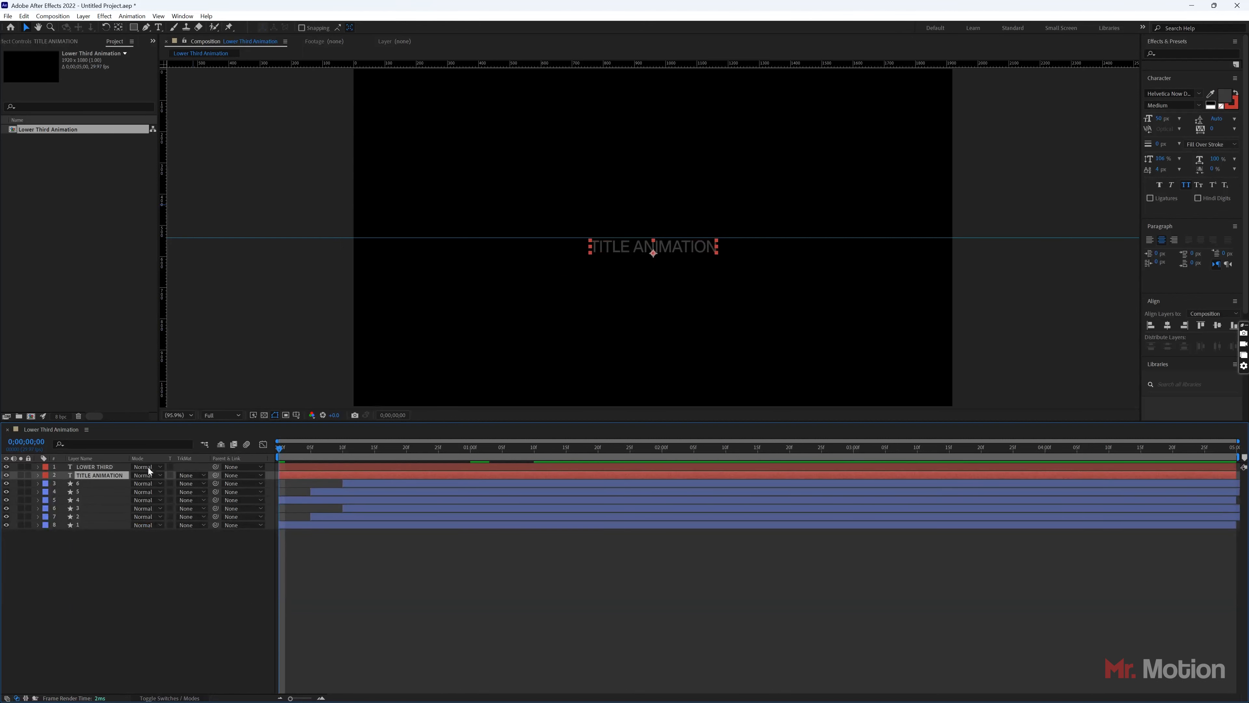
left_click(134, 28)
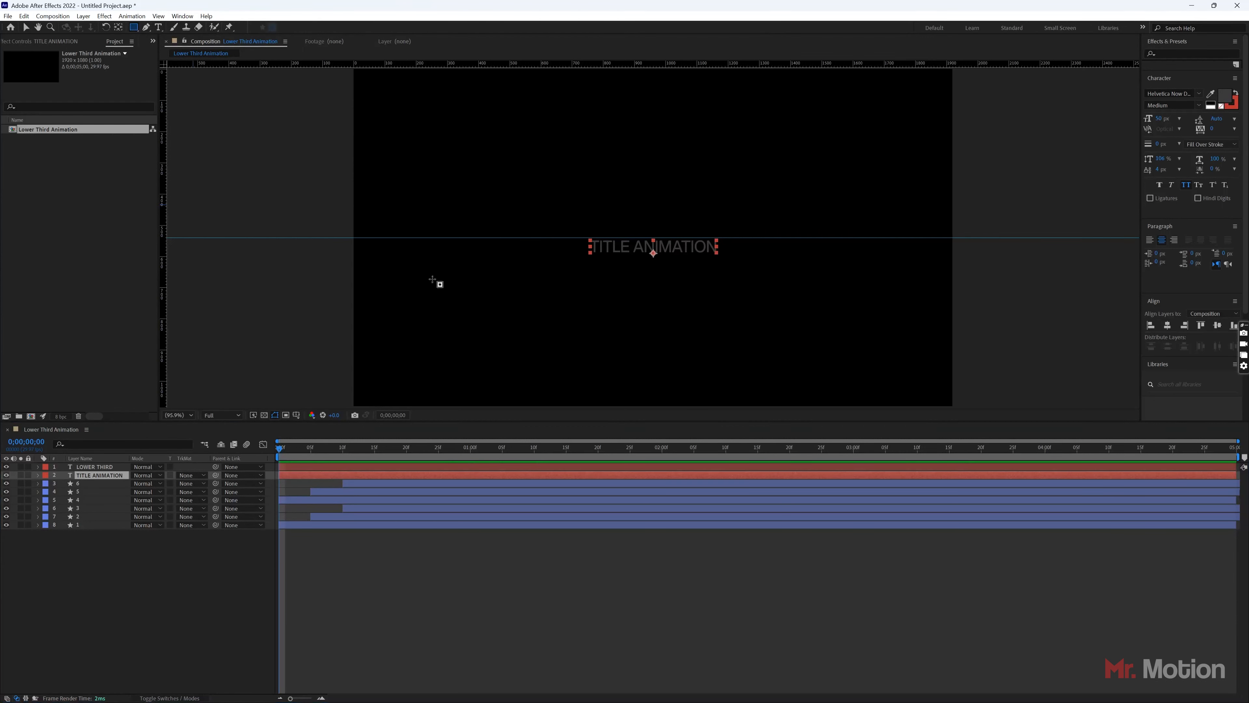
left_click_drag(279, 446, 586, 469)
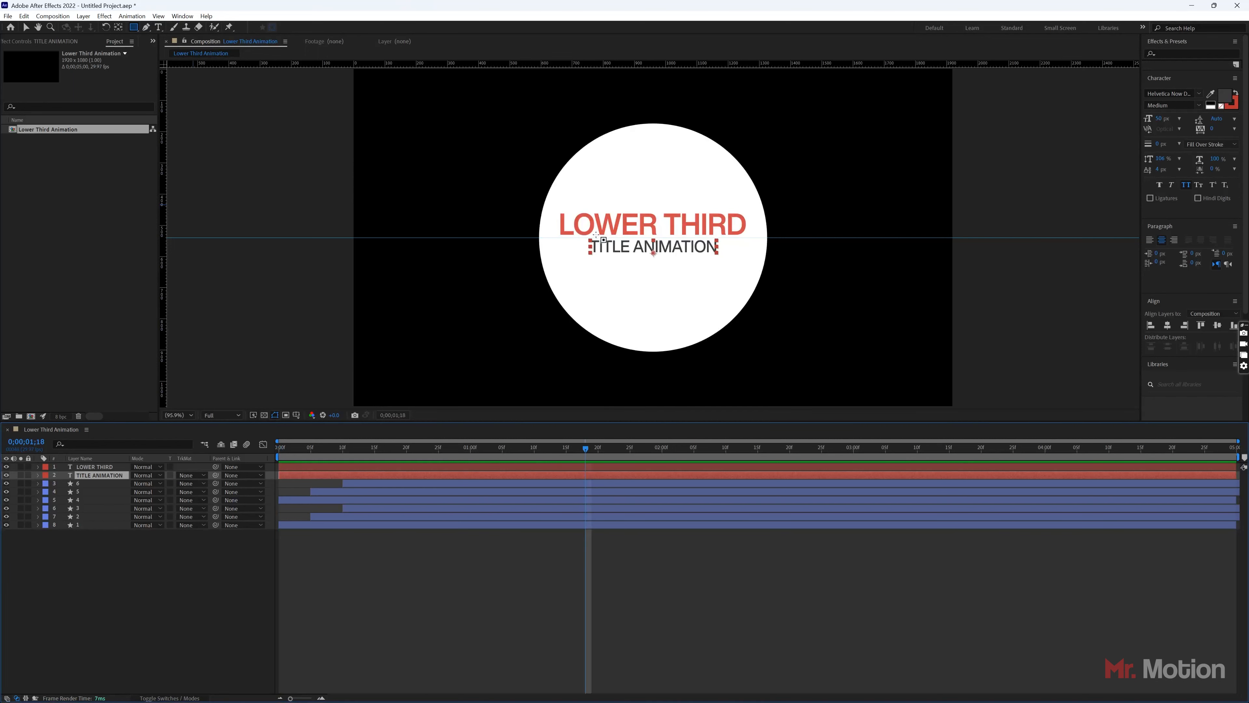
left_click_drag(578, 238, 731, 257)
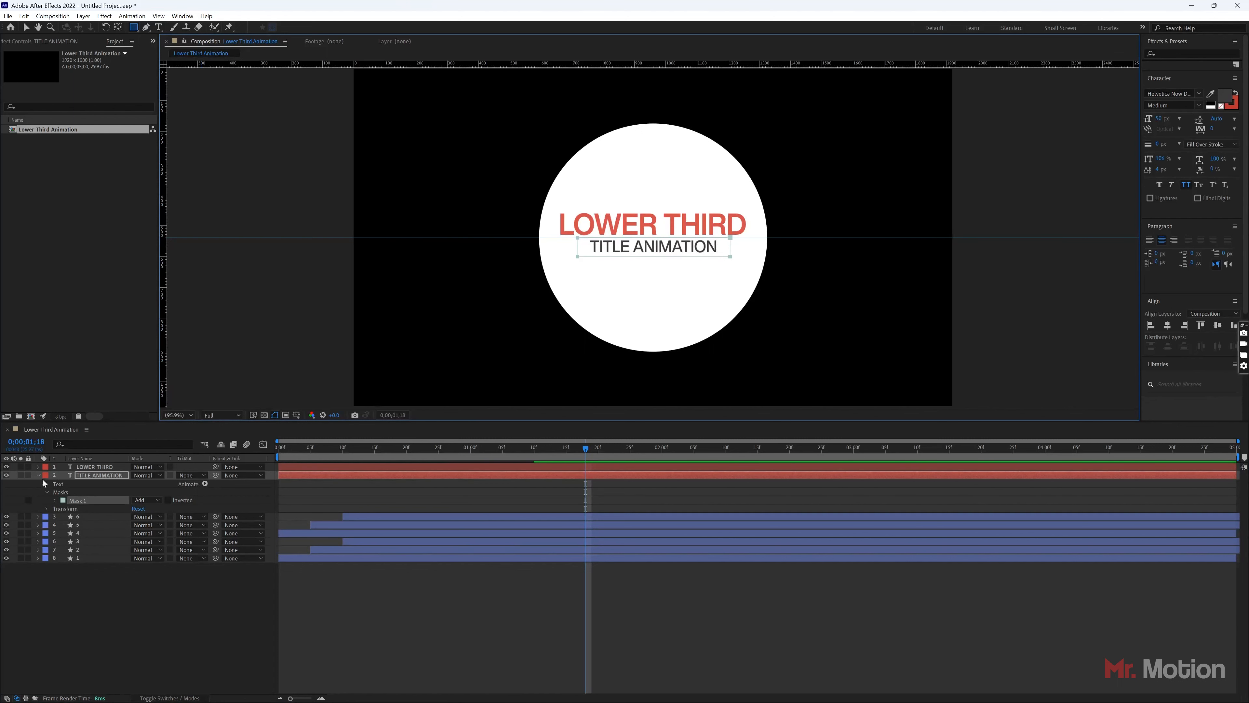
Add a Position text animator to the TITLE ANIMATION layer
left_click(47, 492)
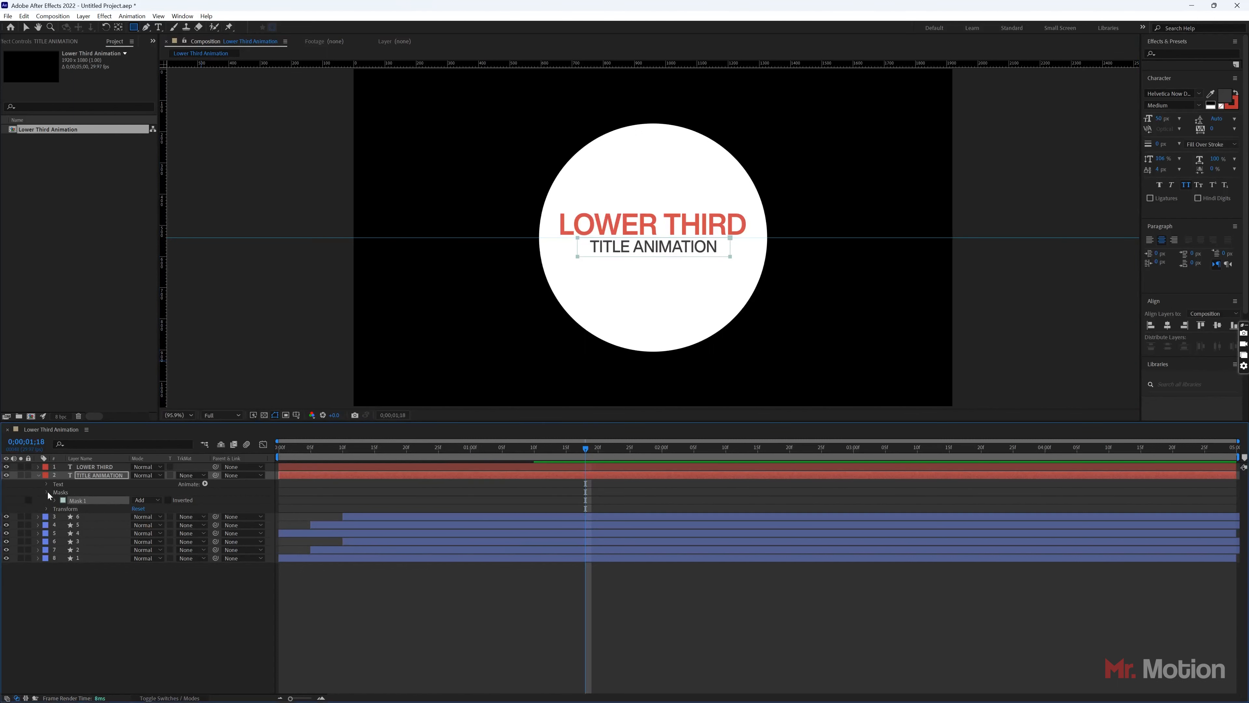
left_click(205, 483)
left_click(236, 512)
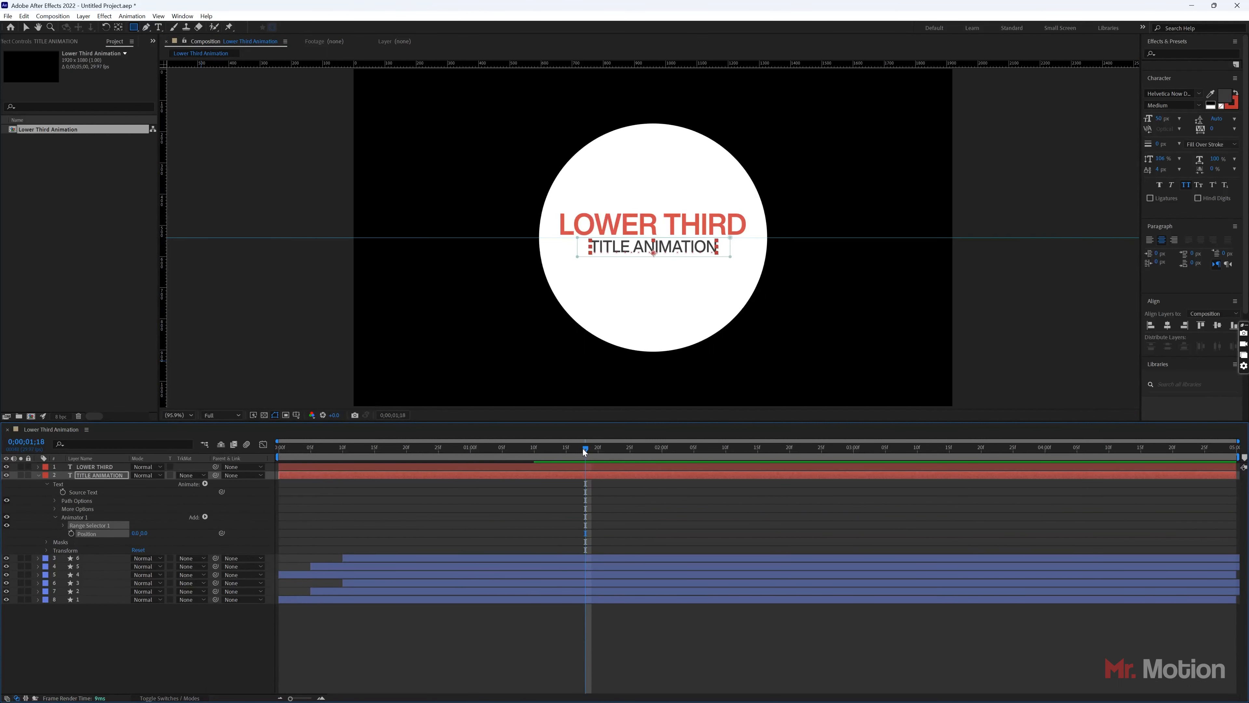
Keyframe the TITLE ANIMATION animator's Position at rest at 1 second and shifted up above its mask at frame 0, and collapse the layers
left_click_drag(585, 452, 467, 443)
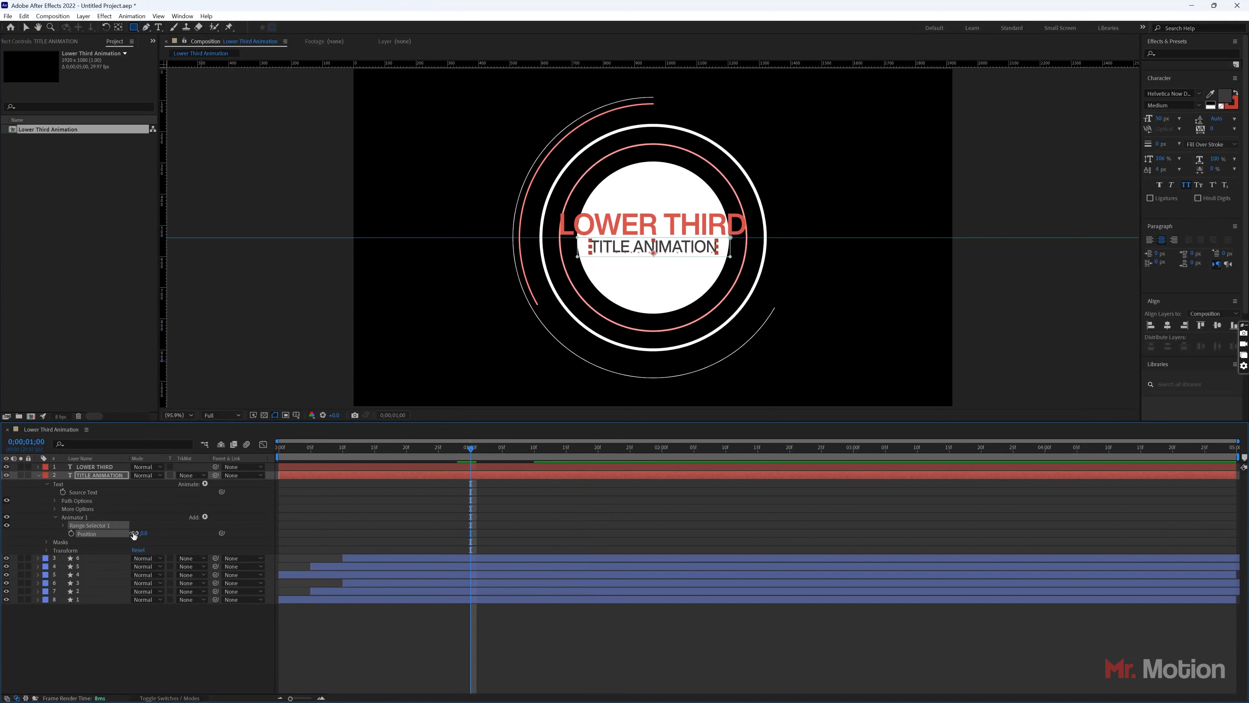
left_click(71, 534)
left_click_drag(473, 447, 279, 448)
left_click_drag(145, 535, 115, 530)
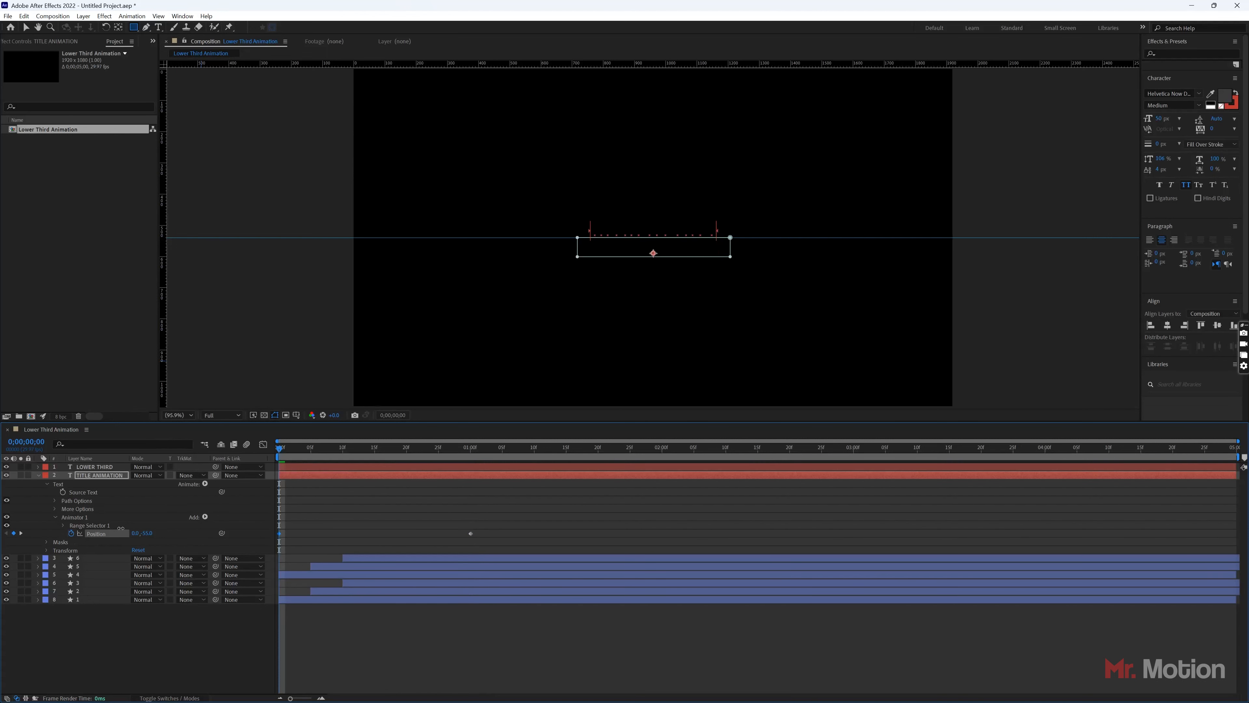
left_click(38, 475)
left_click(38, 467)
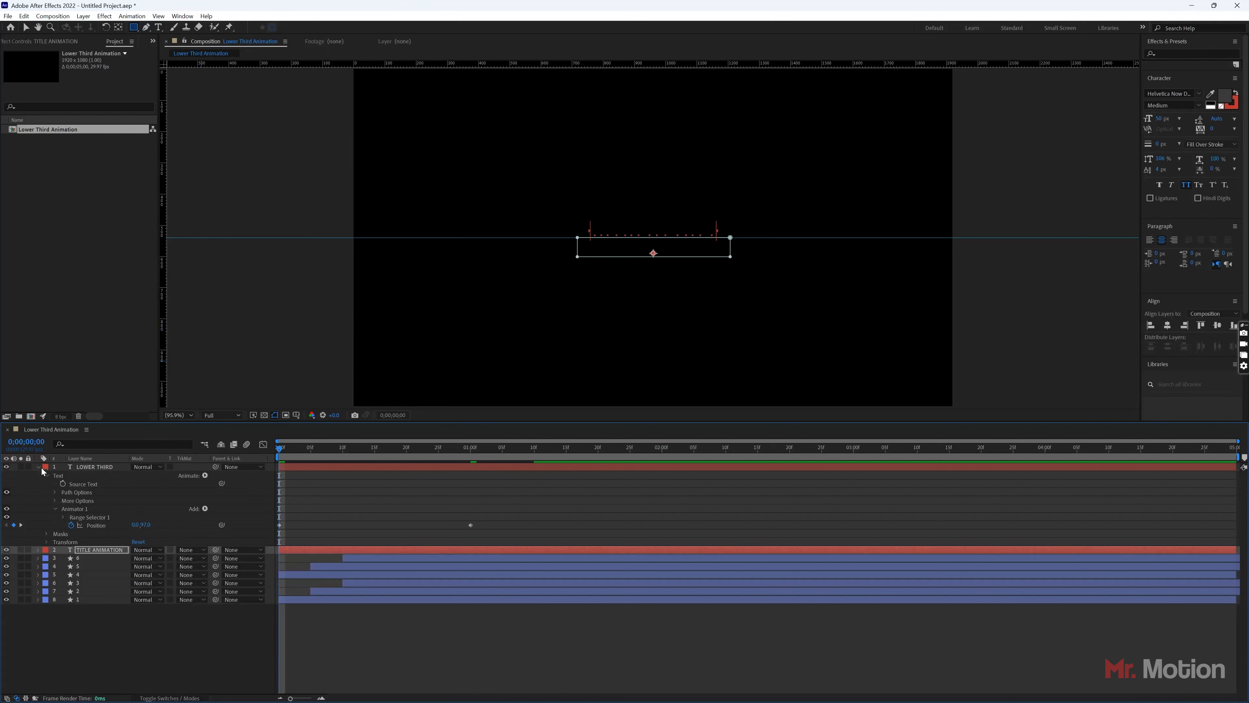
left_click(39, 467)
left_click(103, 467)
left_click(100, 567)
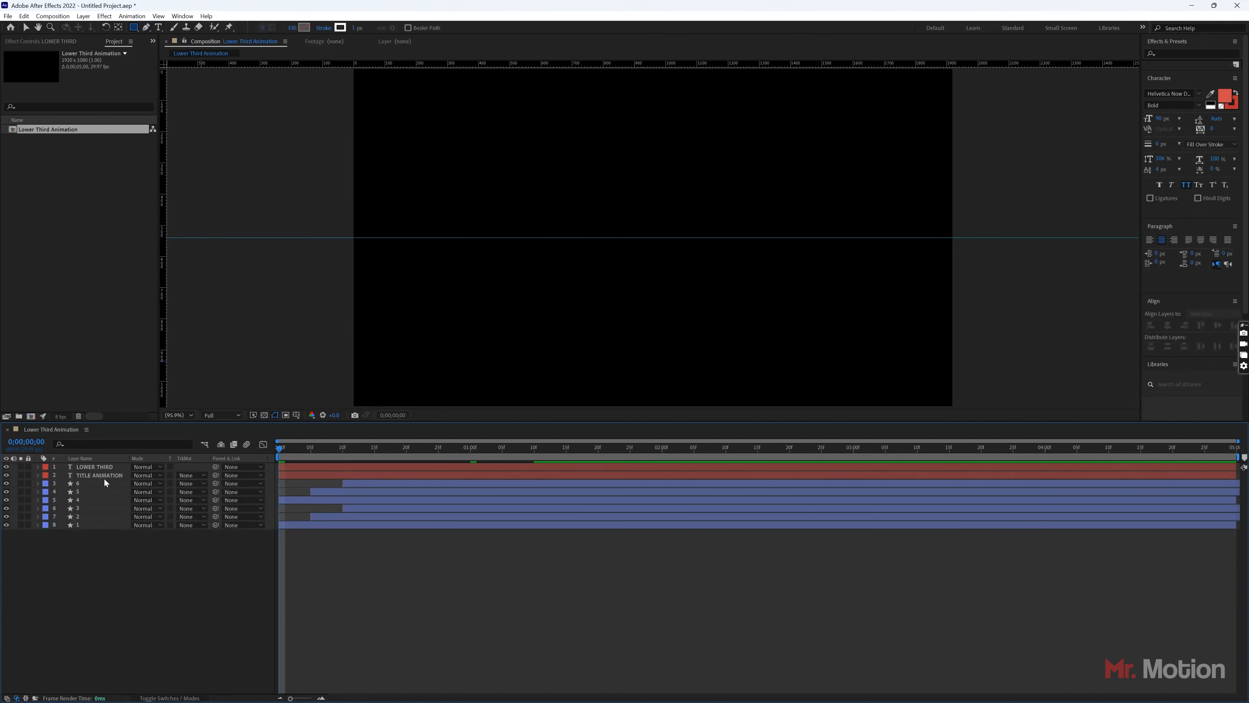
Apply Easy Ease to all Position keyframes of the LOWER THIRD and TITLE ANIMATION layers
left_click(103, 477)
left_click(117, 467, "shift")
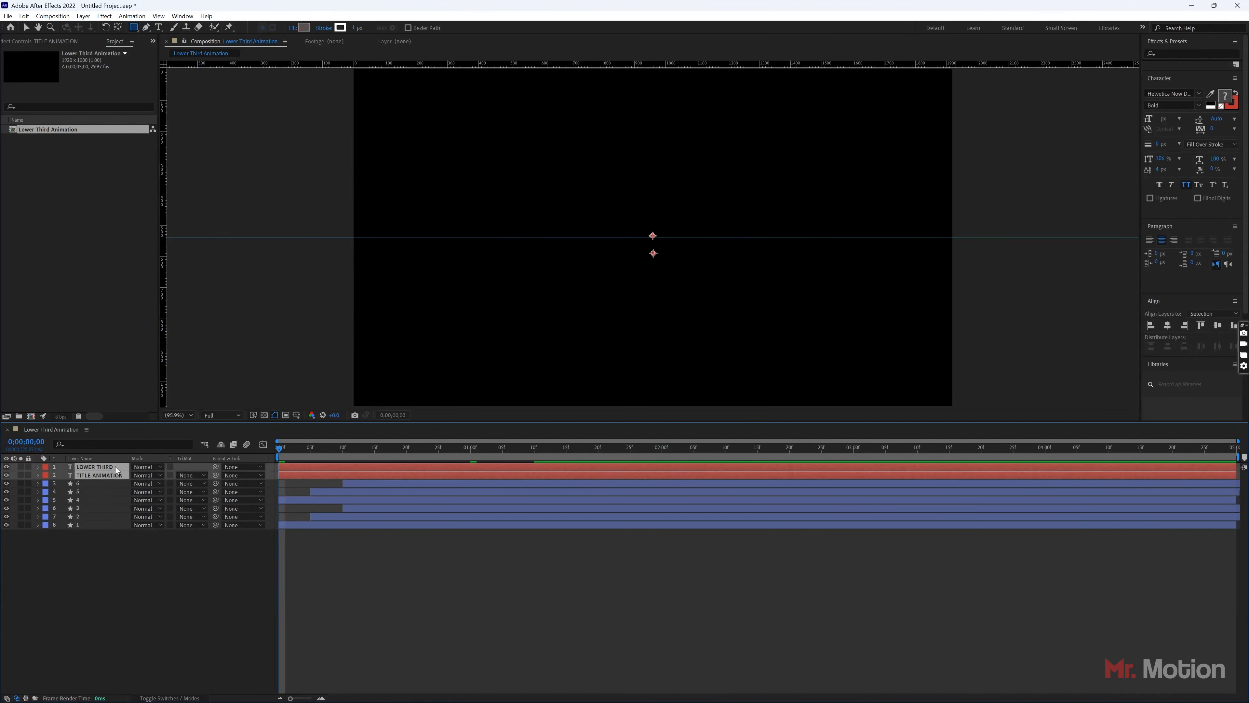
key("p")
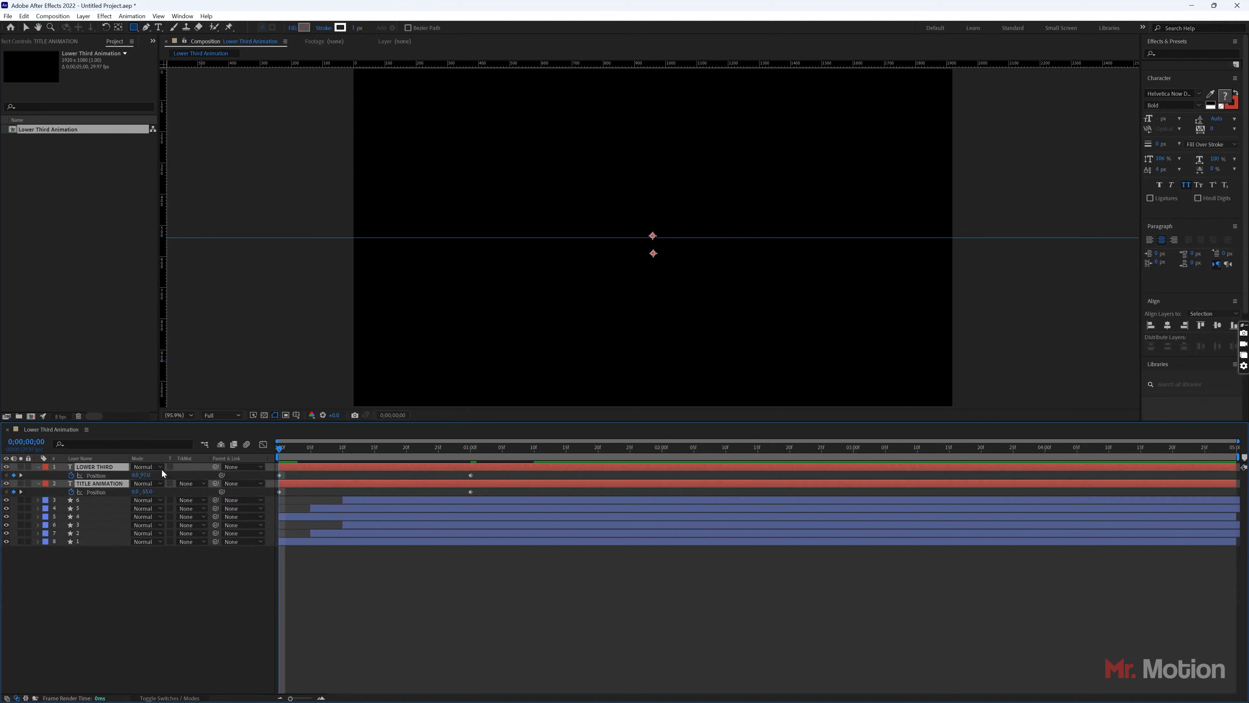
left_click(482, 480)
left_click_drag(484, 474, 279, 499)
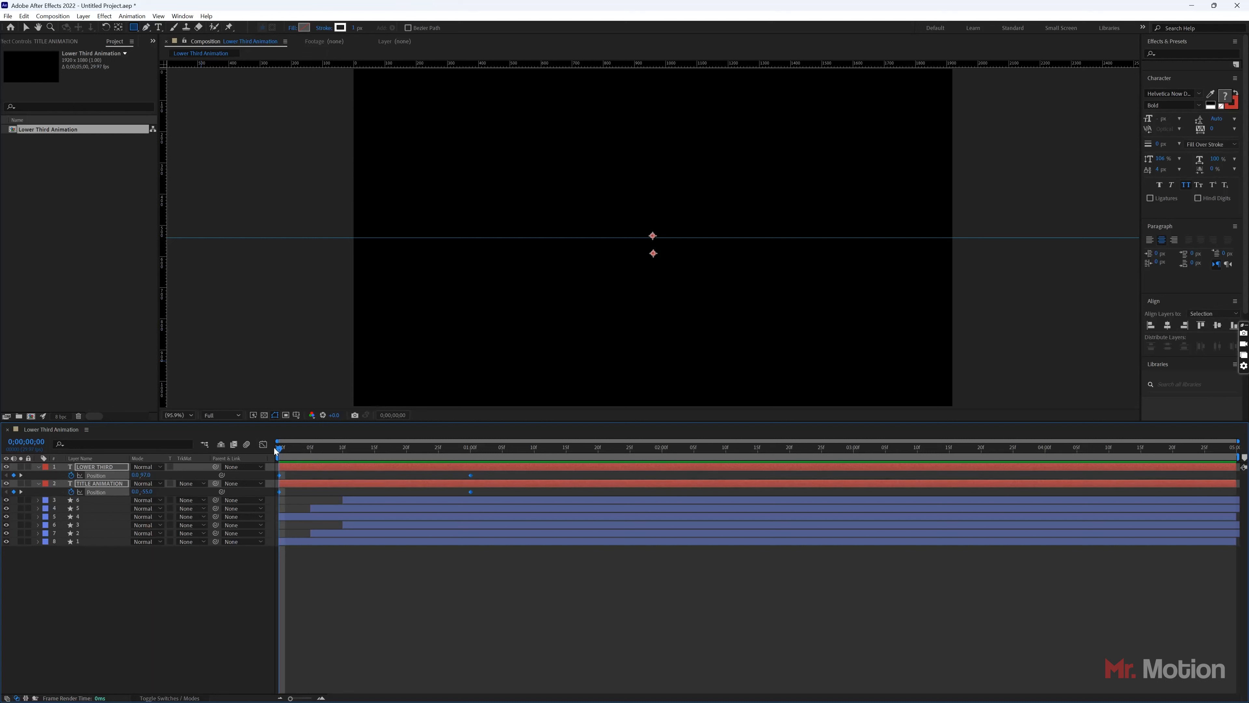
right_click(279, 492)
mouse_move(329, 613)
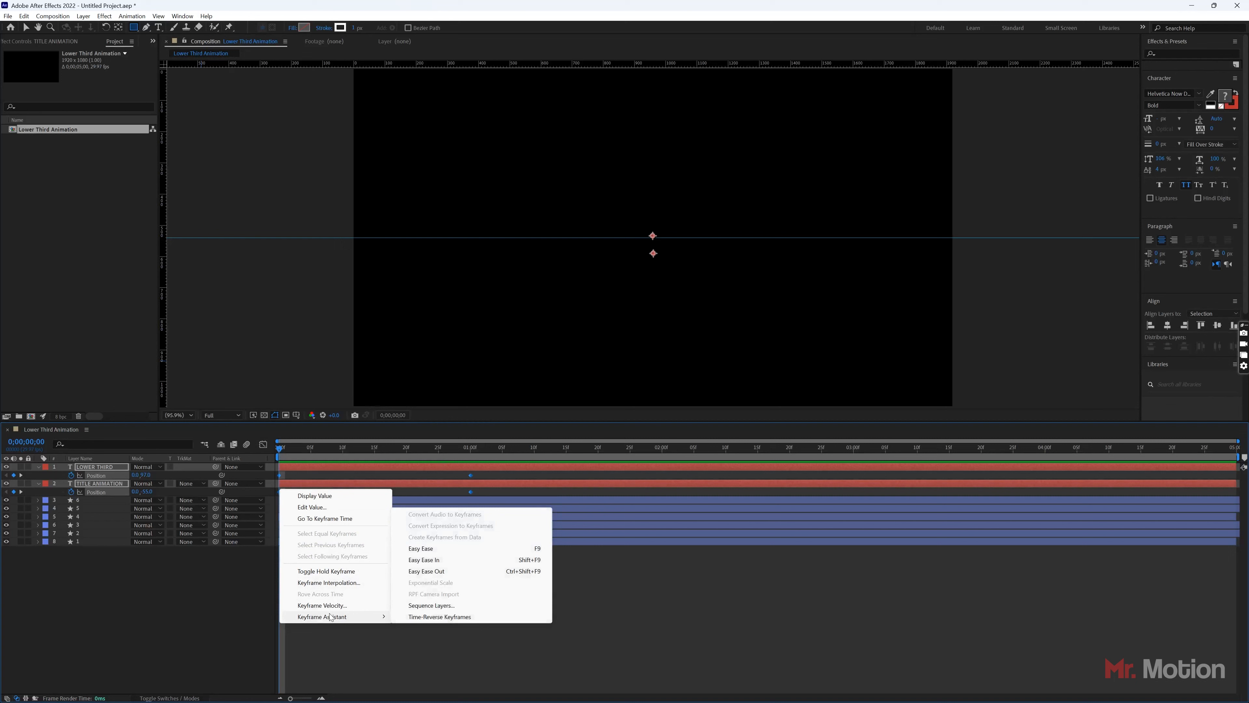
left_click(433, 547)
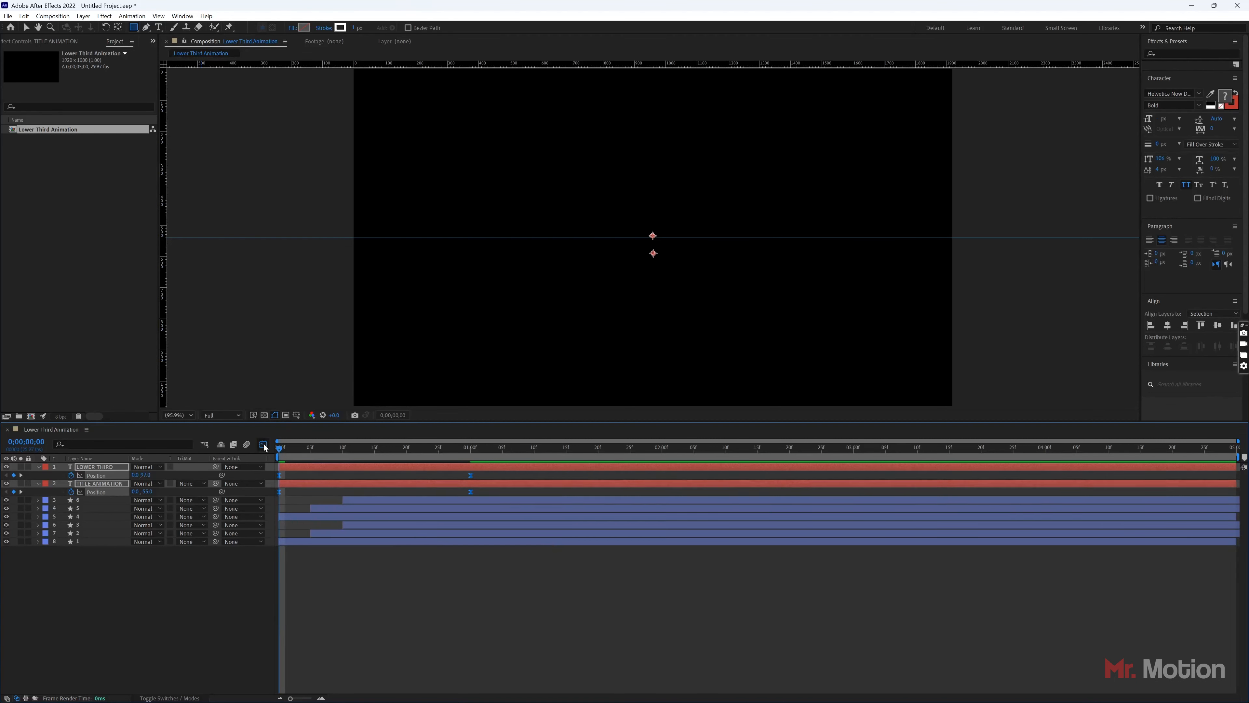
Lengthen the incoming ease of both titles' end keyframes in the speed graph to about half the move, so the speed peaks early
left_click(264, 445)
left_click_drag(486, 658, 376, 660)
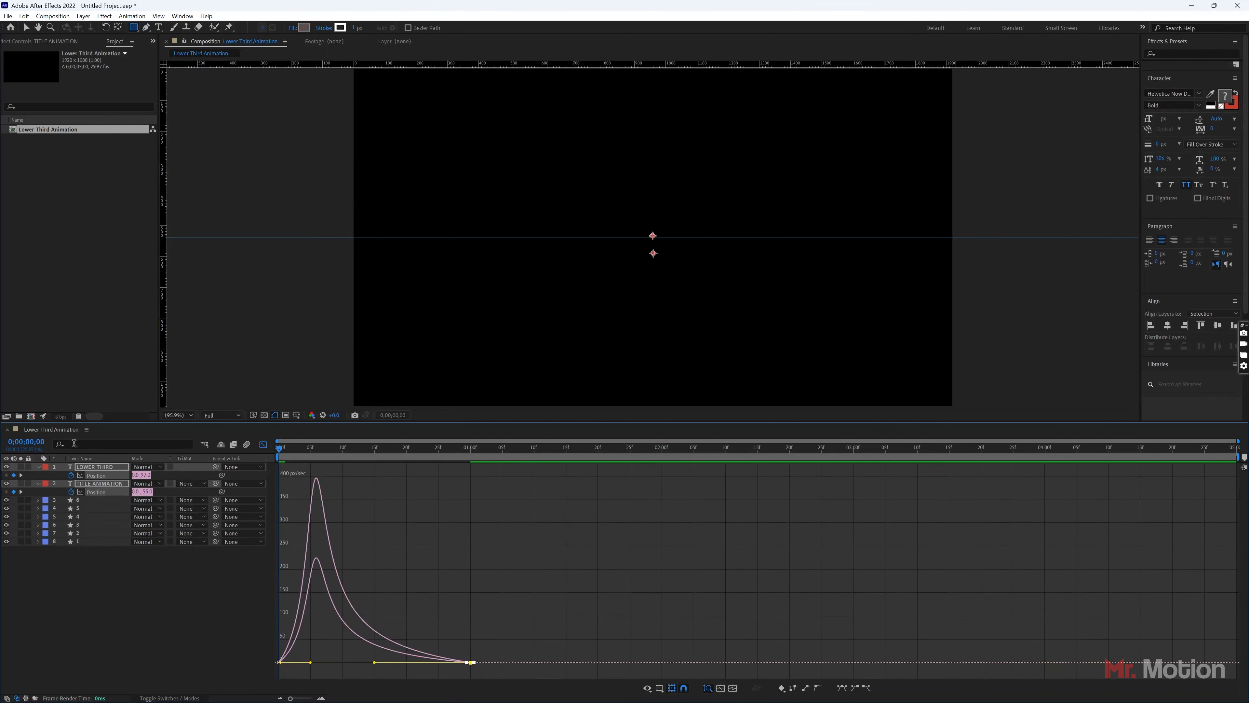
left_click(263, 445)
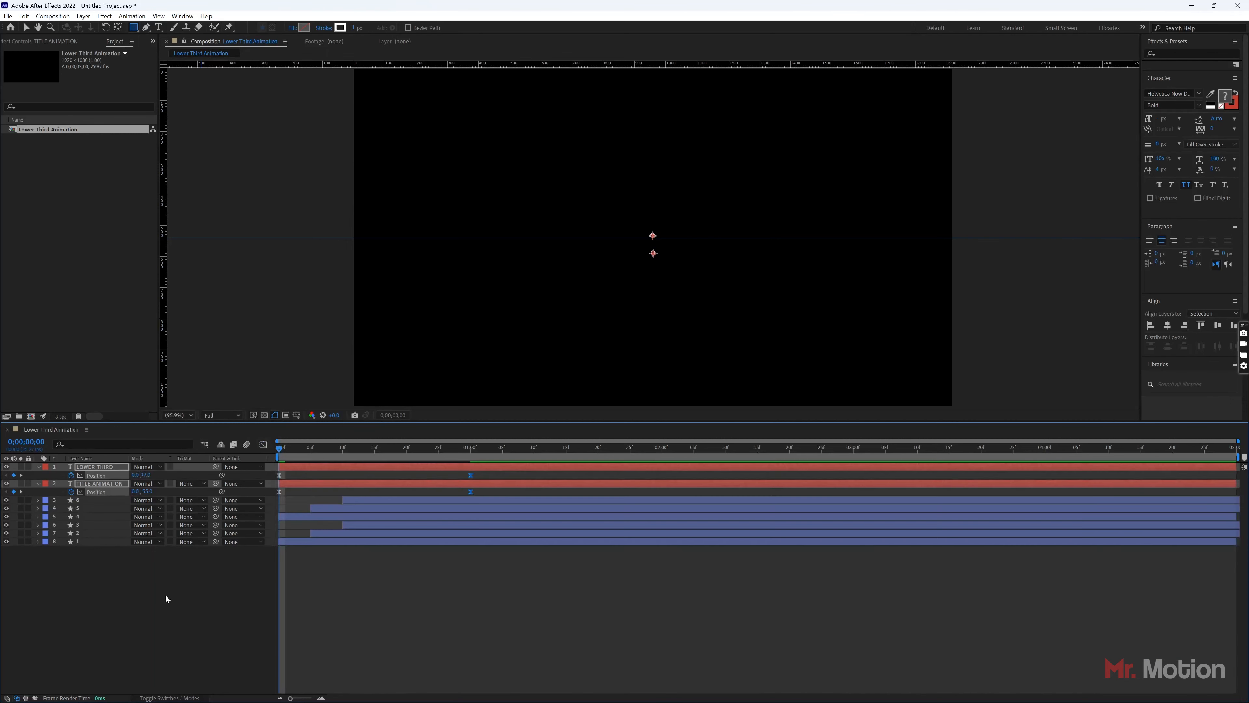
left_click(164, 594)
Apply Easy Ease to all Start, End and Scale keyframes of shape layers 1 to 6, and collapse all layers
left_click_drag(87, 571, 79, 501)
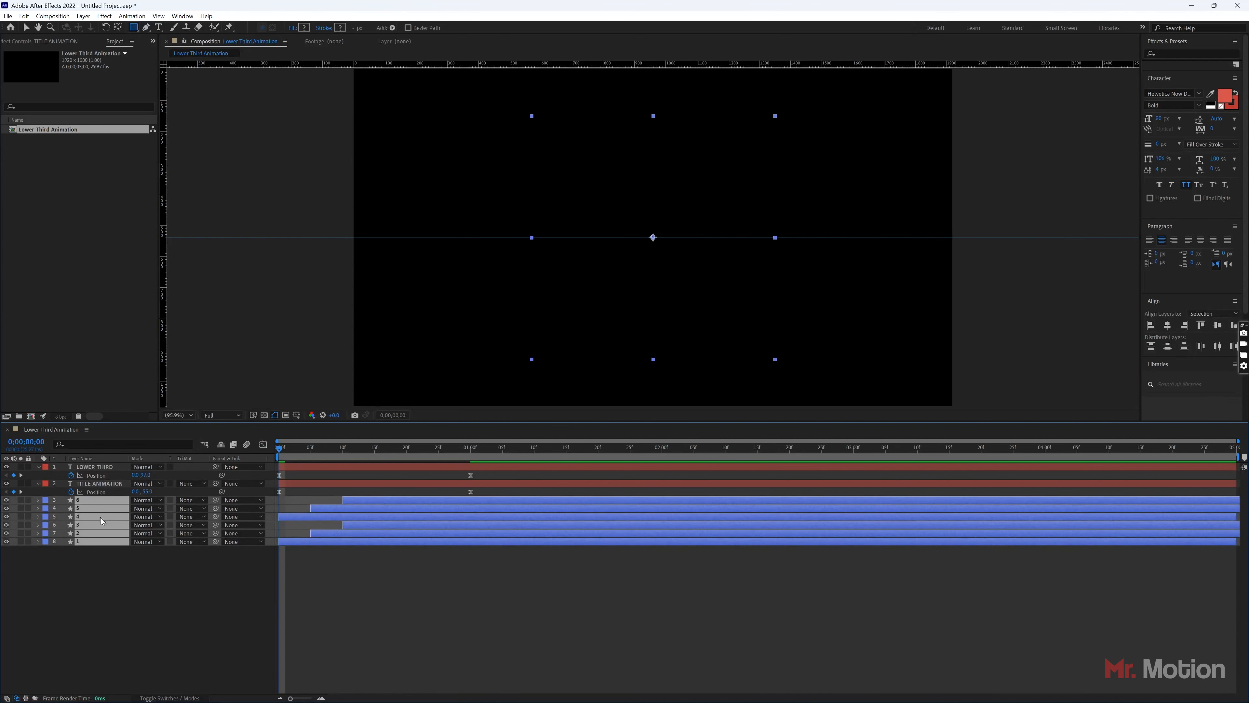
key("u")
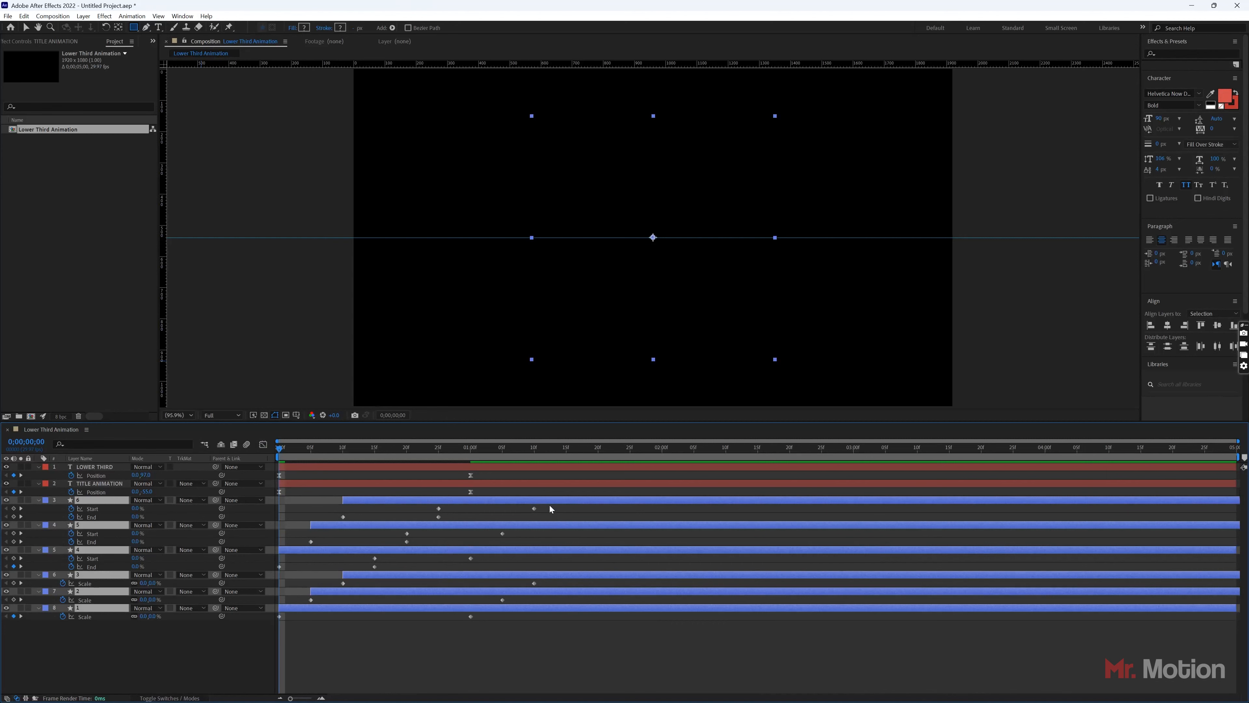
left_click_drag(550, 505, 270, 623)
right_click(373, 567)
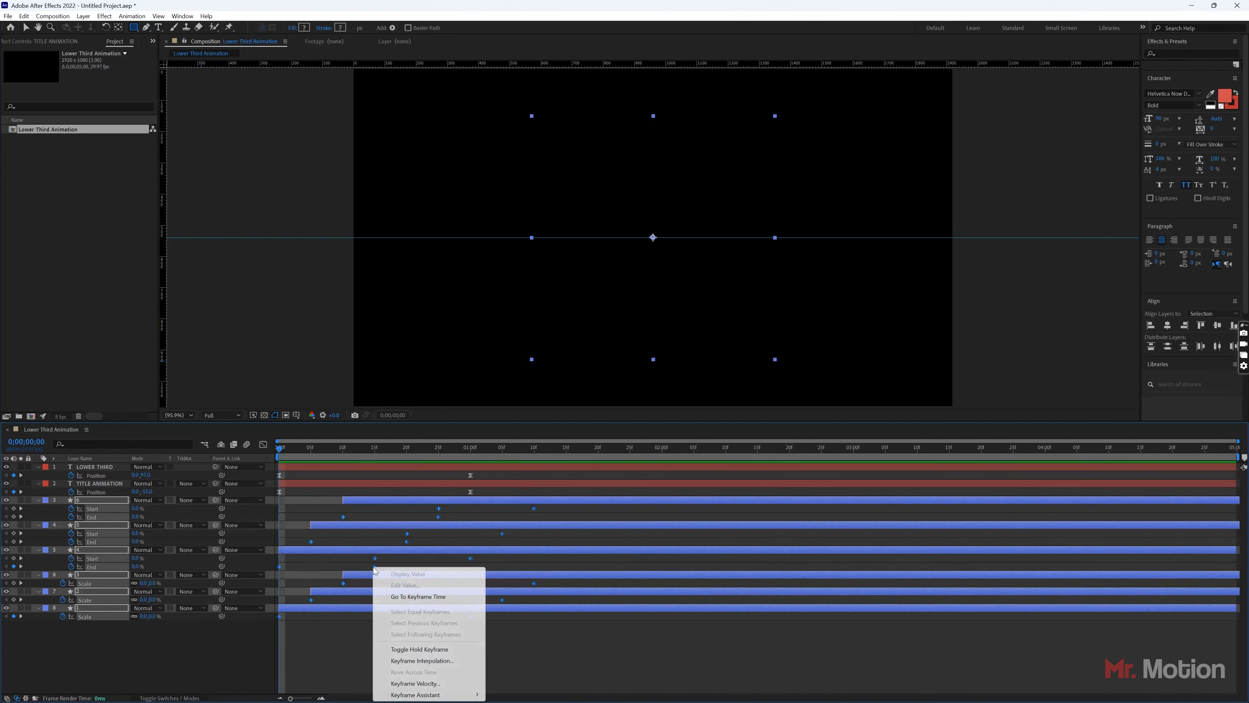
mouse_move(426, 694)
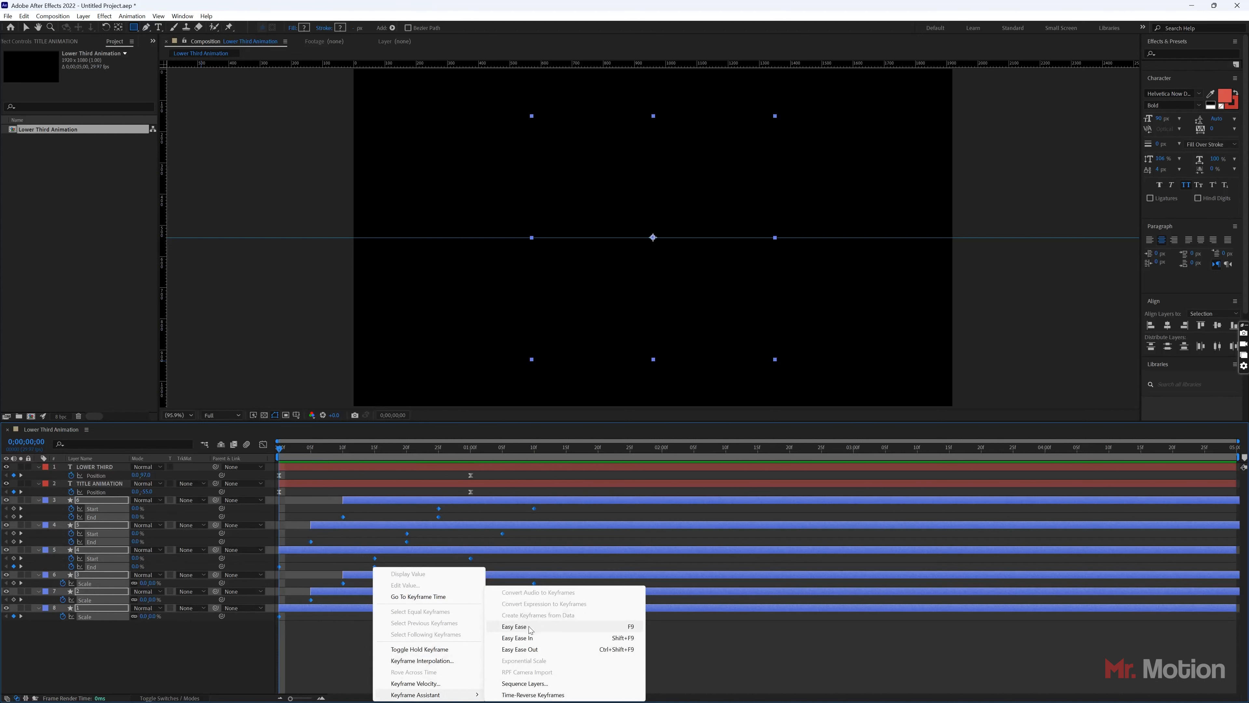
left_click(515, 626)
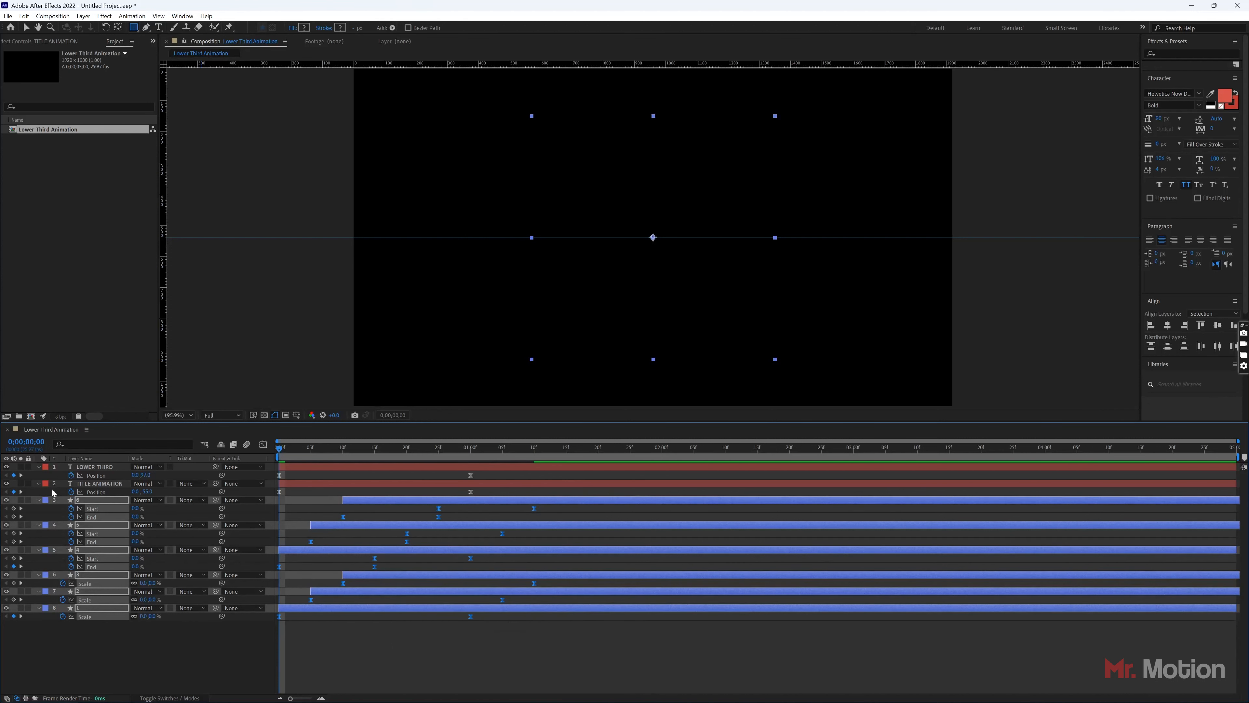
left_click(39, 483)
left_click(38, 467)
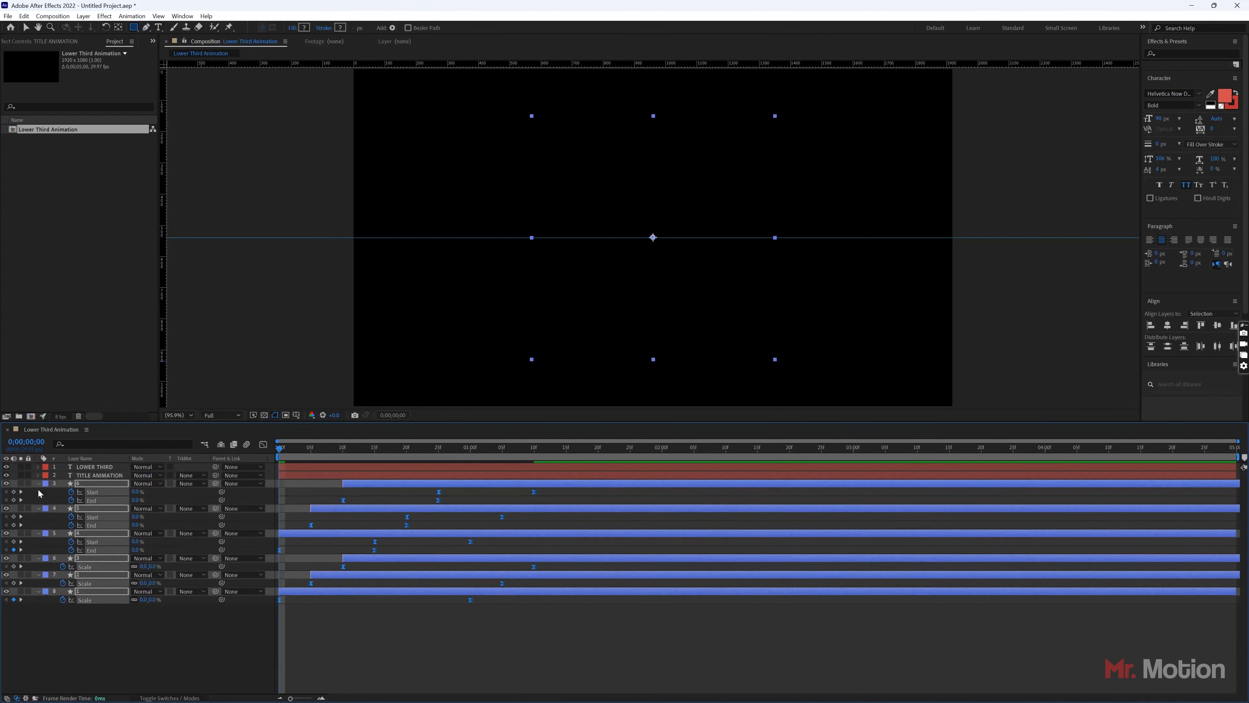
key("u")
left_click(56, 550)
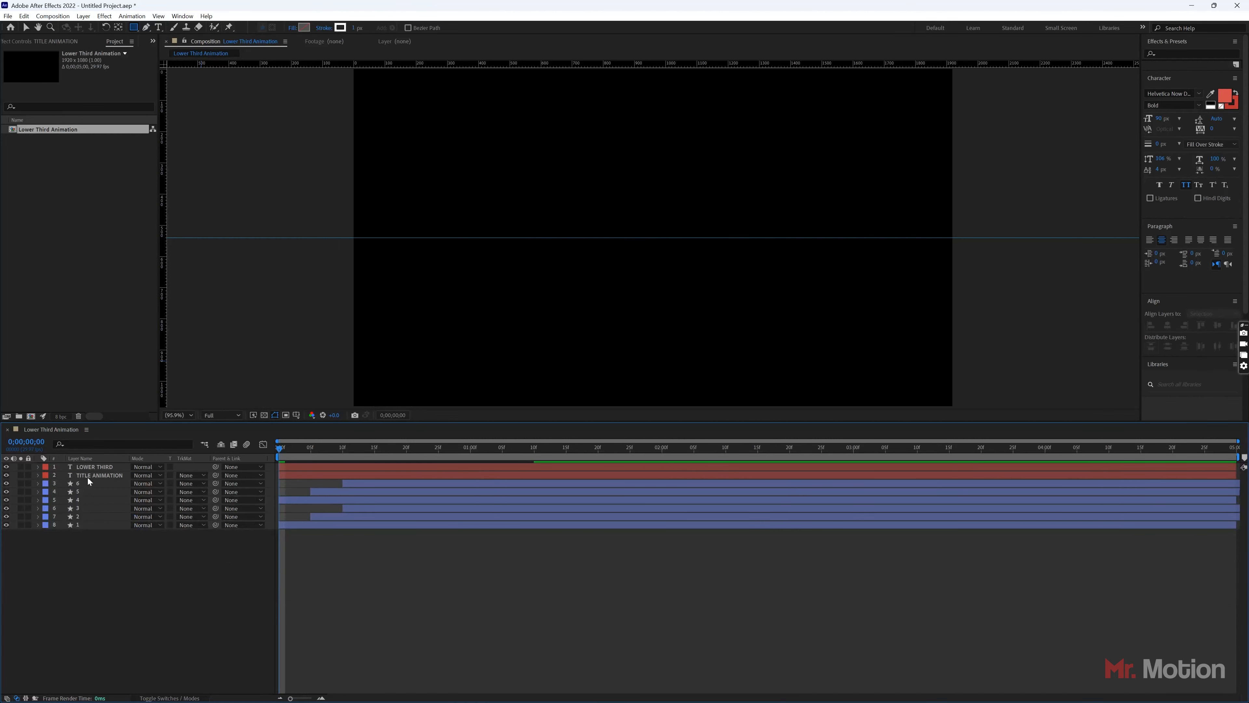
Shift both title layers in time so they start at frame 25
left_click(110, 475)
left_click(98, 466, "shift")
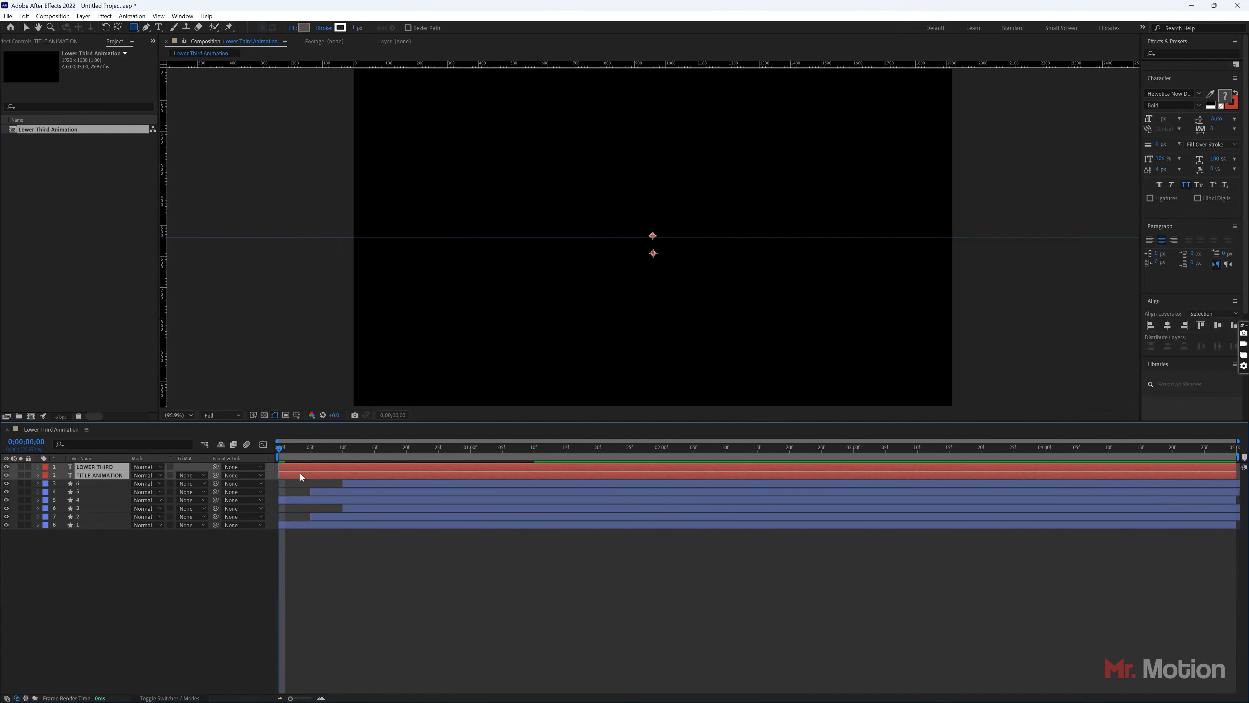
left_click_drag(300, 473, 486, 474)
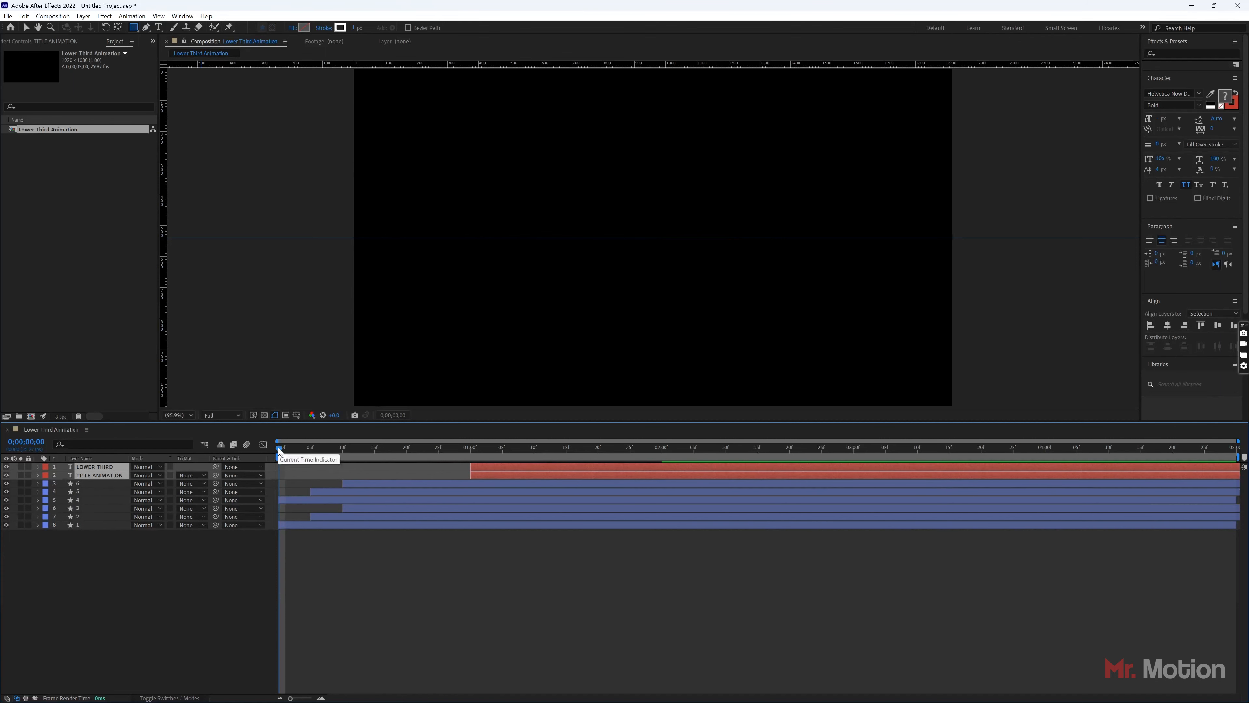
left_click_drag(484, 468, 457, 466)
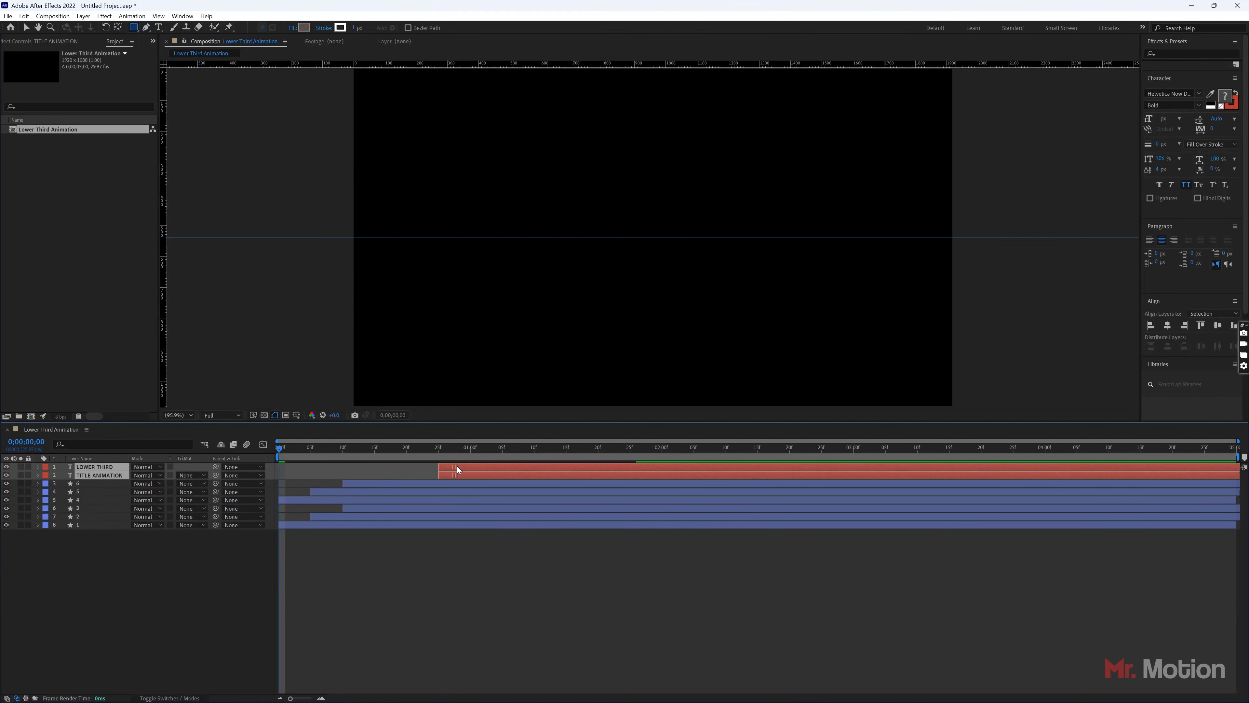
Preview the timing and delay both title layers to start at about frame 27
key("space")
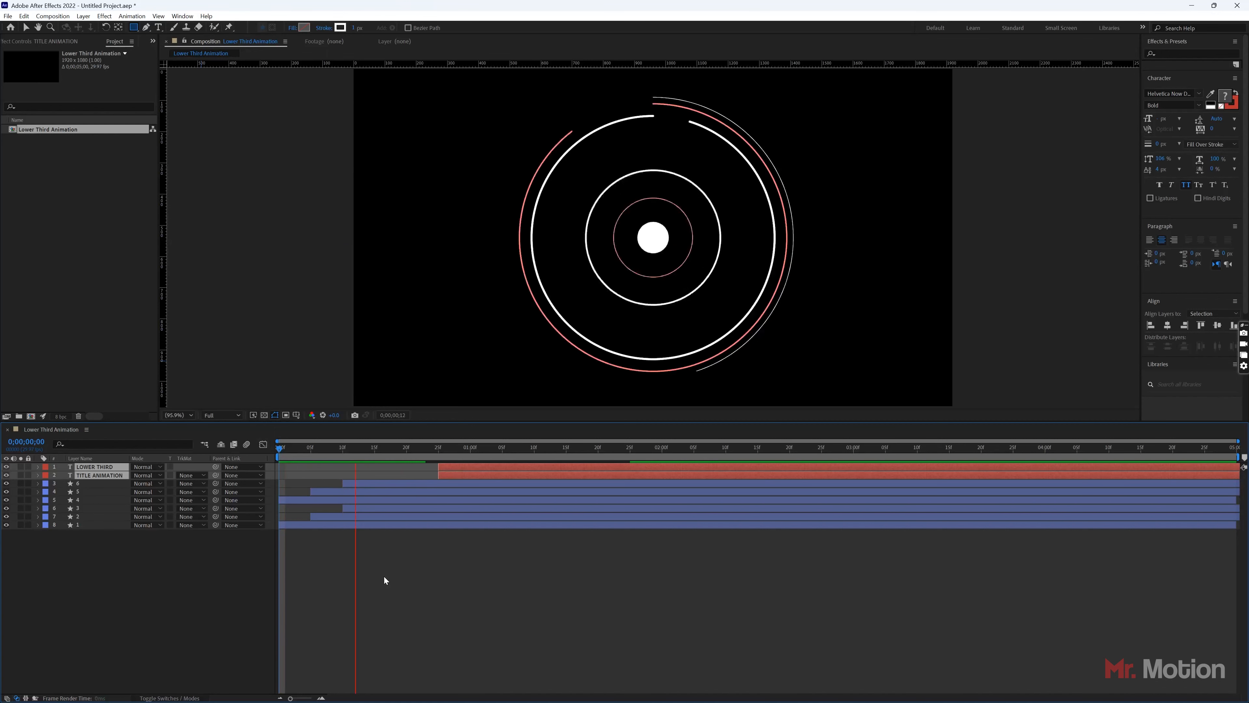
key("space")
left_click_drag(452, 465, 465, 465)
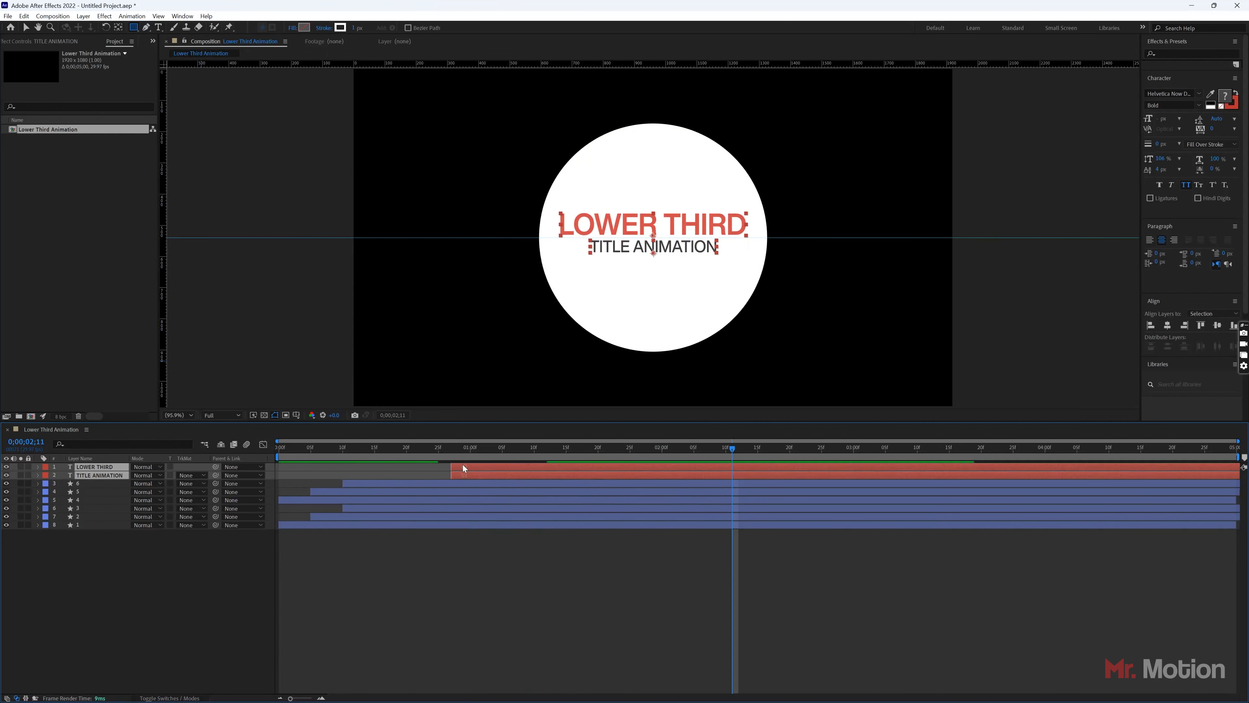
Play the animation from the beginning to check the title timing against the circles
left_click_drag(732, 448, 280, 449)
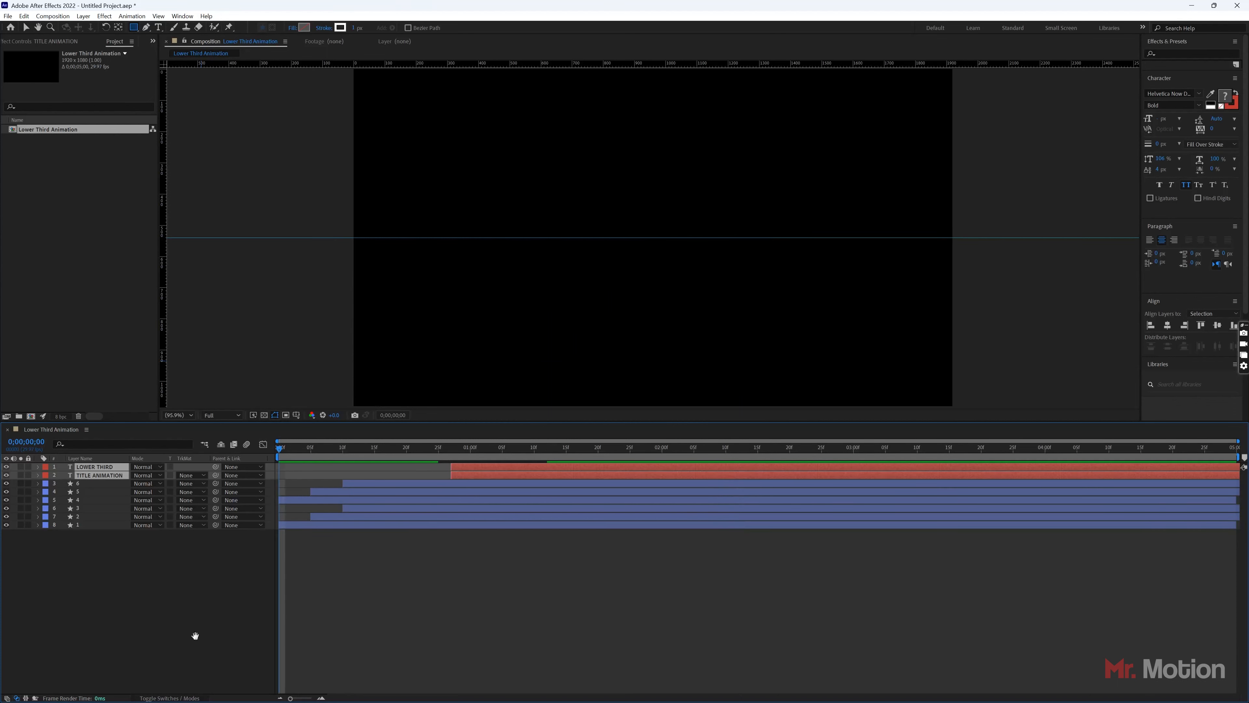
key("space")
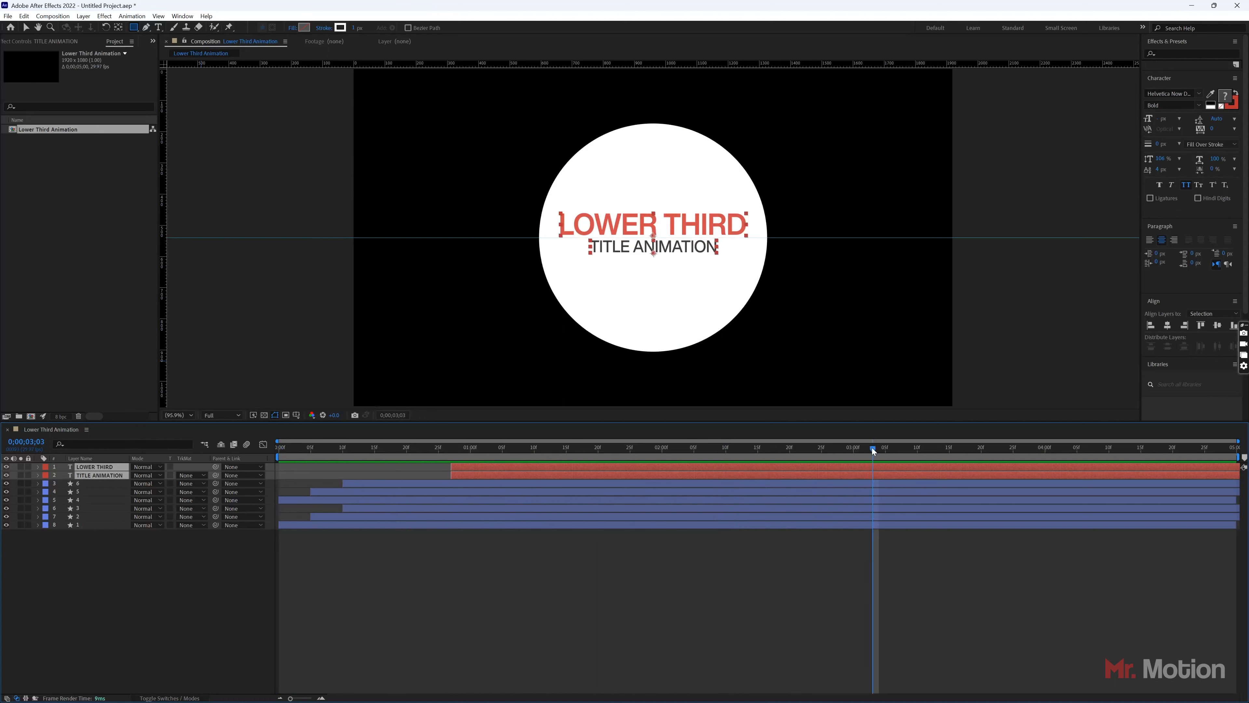
key("space")
key("space")
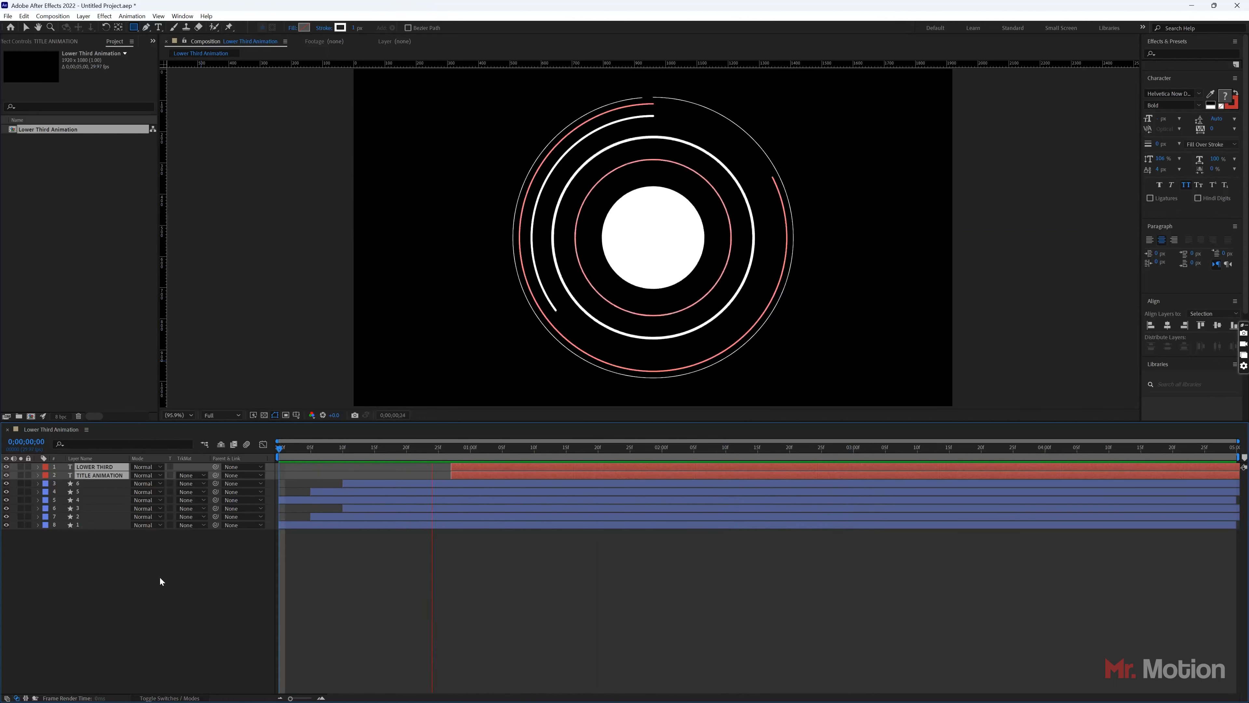